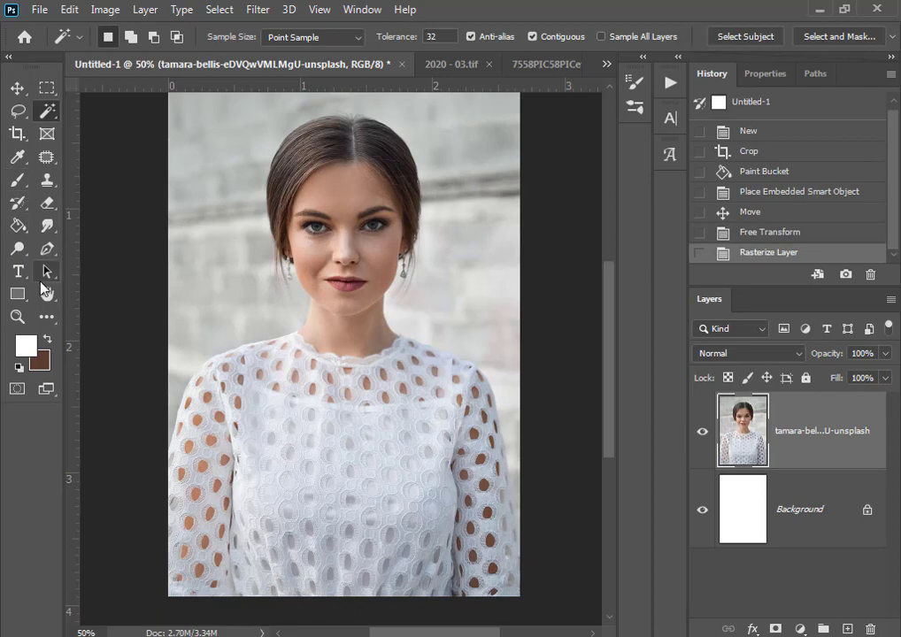
# Step: Start a Pen tool path on the portrait layer where the left-hand sleeve meets the photo's edge
pyautogui.click(47, 248)
pyautogui.keyDown('alt'); pyautogui.click(182, 570); pyautogui.keyUp('alt')
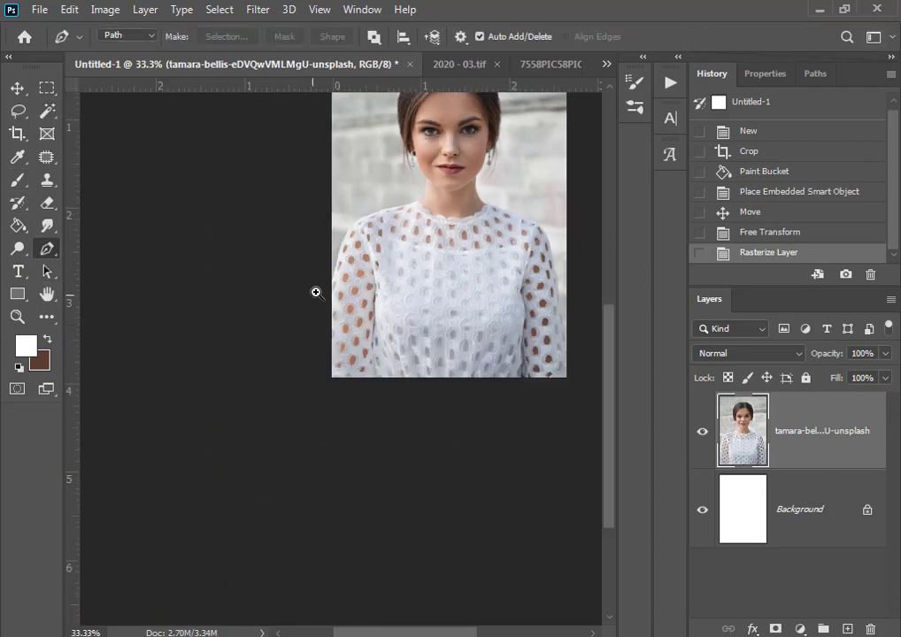
pyautogui.keyDown('ctrl'); pyautogui.click(360, 279); pyautogui.keyUp('ctrl')
pyautogui.keyDown('ctrl'); pyautogui.click(360, 280); pyautogui.keyUp('ctrl')
pyautogui.moveTo(115, 450); pyautogui.dragTo(244, 363)
pyautogui.keyDown('ctrl'); pyautogui.click(232, 416); pyautogui.keyUp('ctrl')
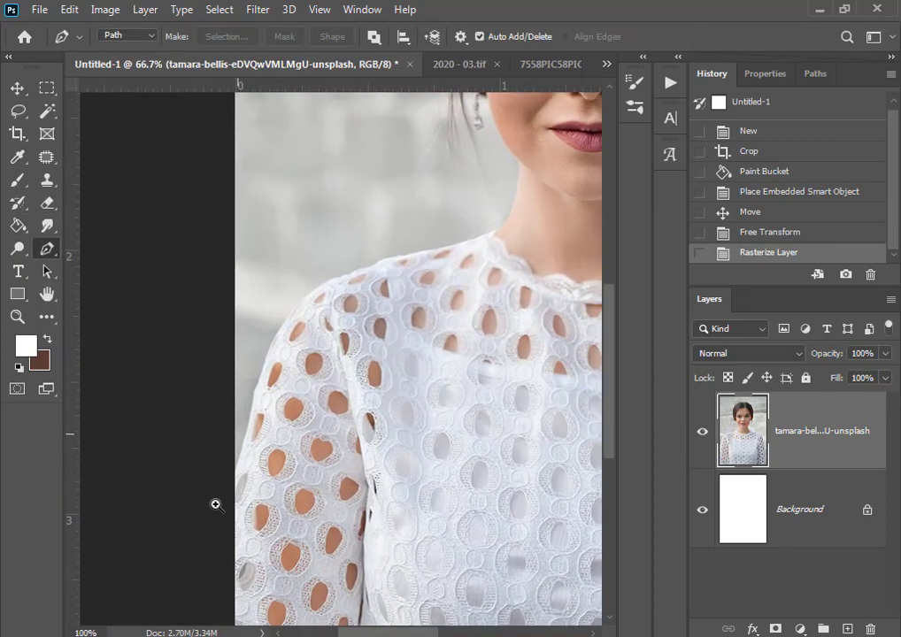
pyautogui.keyDown('ctrl'); pyautogui.click(232, 416); pyautogui.keyUp('ctrl')
pyautogui.click(234, 518)
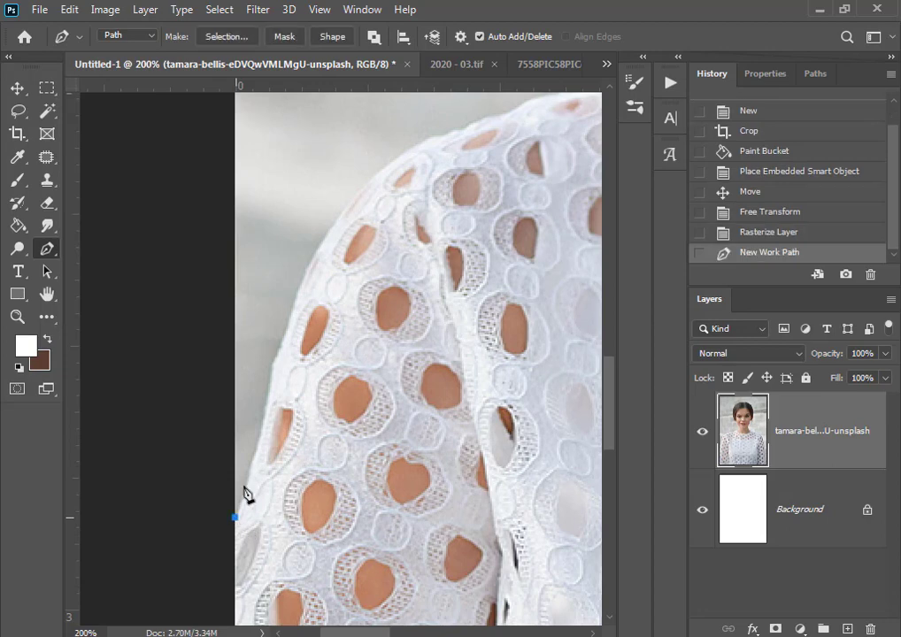
# Step: Trace the curved Pen path up the left-hand sleeve and along the shoulder to the collar
pyautogui.moveTo(320, 242); pyautogui.dragTo(349, 213)
pyautogui.keyDown('alt'); pyautogui.click(320, 242); pyautogui.keyUp('alt')
pyautogui.moveTo(462, 141); pyautogui.dragTo(430, 211)
pyautogui.keyDown('alt'); pyautogui.click(366, 205); pyautogui.keyUp('alt')
pyautogui.moveTo(541, 156); pyautogui.dragTo(406, 234)
pyautogui.moveTo(406, 235); pyautogui.dragTo(436, 249)
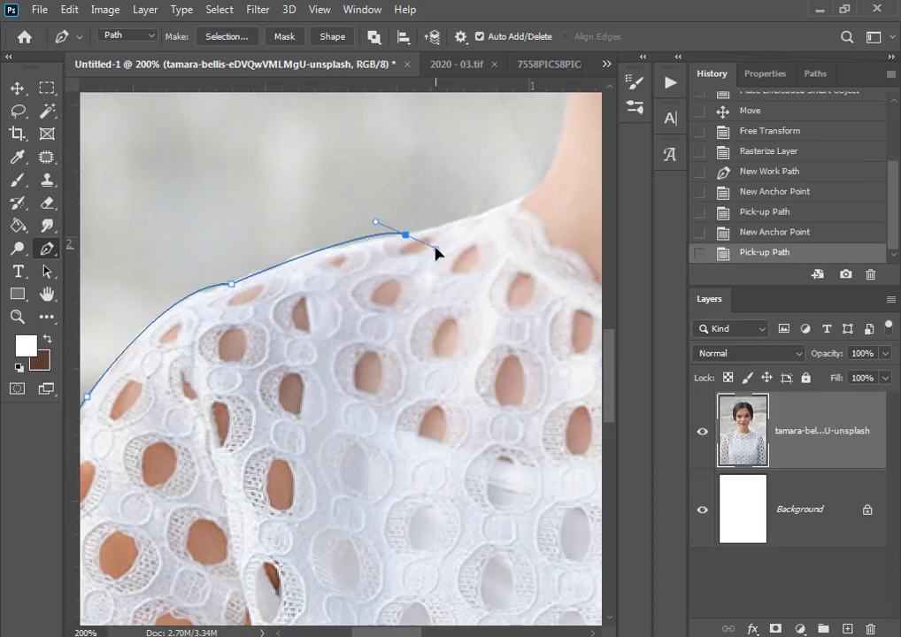
pyautogui.keyDown('alt'); pyautogui.click(405, 235); pyautogui.keyUp('alt')
pyautogui.moveTo(527, 201); pyautogui.dragTo(350, 243)
# Step: Continue the path up the left-hand side of the neck and along the jaw toward the ear
pyautogui.moveTo(386, 131); pyautogui.dragTo(341, 282)
pyautogui.keyDown('alt'); pyautogui.click(352, 277); pyautogui.keyUp('alt')
pyautogui.moveTo(341, 282)
pyautogui.mouseDown()
pyautogui.moveTo(332, 256)
pyautogui.moveTo(344, 288)
pyautogui.mouseUp()
pyautogui.keyDown('alt'); pyautogui.click(341, 283); pyautogui.keyUp('alt')
# Step: Outline the left-hand dangling earring with closely spaced anchor points
pyautogui.click(341, 279)
pyautogui.click(329, 281)
pyautogui.click(324, 280)
pyautogui.click(324, 286)
pyautogui.click(324, 295)
pyautogui.scroll(1, 326, 305)
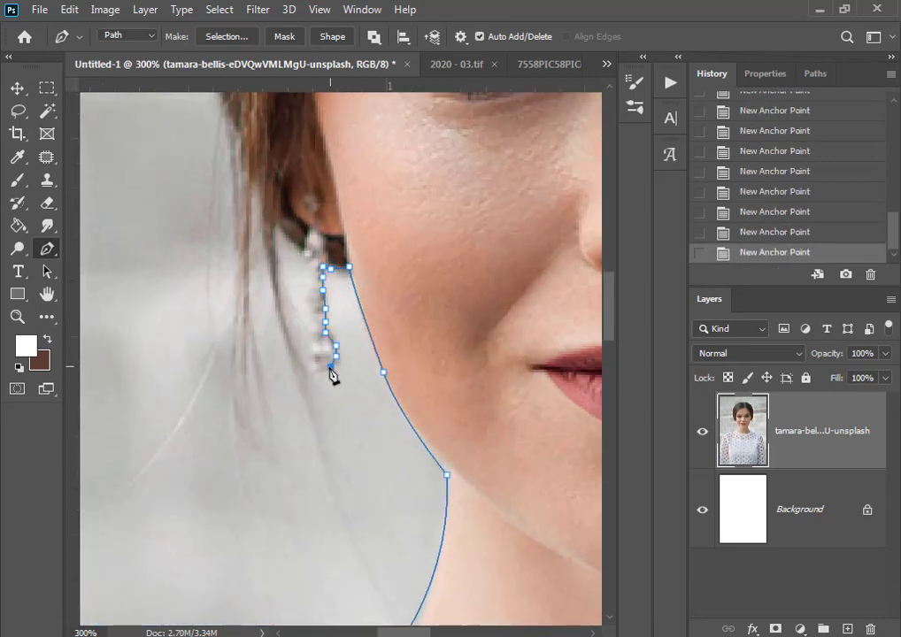
pyautogui.scroll(-1, 231, 155)
# Step: Extend the path from the earring up the left-hand outer edge of the hair
pyautogui.moveTo(225, 137); pyautogui.dragTo(272, 421)
pyautogui.keyDown('alt'); pyautogui.click(225, 137); pyautogui.keyUp('alt')
pyautogui.hotkey('alt', 'space')
pyautogui.scroll(1, 226, 137)
pyautogui.moveTo(240, 213); pyautogui.dragTo(241, 177)
pyautogui.keyDown('alt'); pyautogui.click(239, 212); pyautogui.keyUp('alt')
pyautogui.moveTo(242, 299); pyautogui.dragTo(245, 481)
pyautogui.moveTo(259, 201); pyautogui.dragTo(233, 368)
pyautogui.keyDown('alt'); pyautogui.click(259, 201); pyautogui.keyUp('alt')
# Step: Curve the path around the upper left-hand side of the hair toward the crown
pyautogui.moveTo(310, 192); pyautogui.dragTo(337, 155)
pyautogui.hotkey('ctrl', 'z')
pyautogui.moveTo(312, 185); pyautogui.dragTo(341, 149)
pyautogui.hotkey('ctrl', 'z')
pyautogui.moveTo(314, 195); pyautogui.dragTo(363, 138)
pyautogui.keyDown('alt'); pyautogui.click(312, 194); pyautogui.keyUp('alt')
pyautogui.moveTo(325, 250); pyautogui.dragTo(181, 496)
pyautogui.moveTo(316, 319); pyautogui.dragTo(418, 275)
pyautogui.keyDown('alt'); pyautogui.click(316, 319); pyautogui.keyUp('alt')
# Step: Trace the path across the crown past the hair parting and onto the right-hand curve of the head
pyautogui.moveTo(462, 301); pyautogui.dragTo(365, 323)
pyautogui.keyDown('alt'); pyautogui.click(376, 286); pyautogui.keyUp('alt')
pyautogui.keyDown('alt'); pyautogui.click(454, 305); pyautogui.keyUp('alt')
pyautogui.moveTo(379, 316); pyautogui.dragTo(400, 317)
pyautogui.keyDown('alt'); pyautogui.click(379, 315); pyautogui.keyUp('alt')
pyautogui.moveTo(477, 386); pyautogui.dragTo(327, 332)
pyautogui.moveTo(368, 316); pyautogui.dragTo(388, 343)
pyautogui.moveTo(326, 359); pyautogui.dragTo(379, 428)
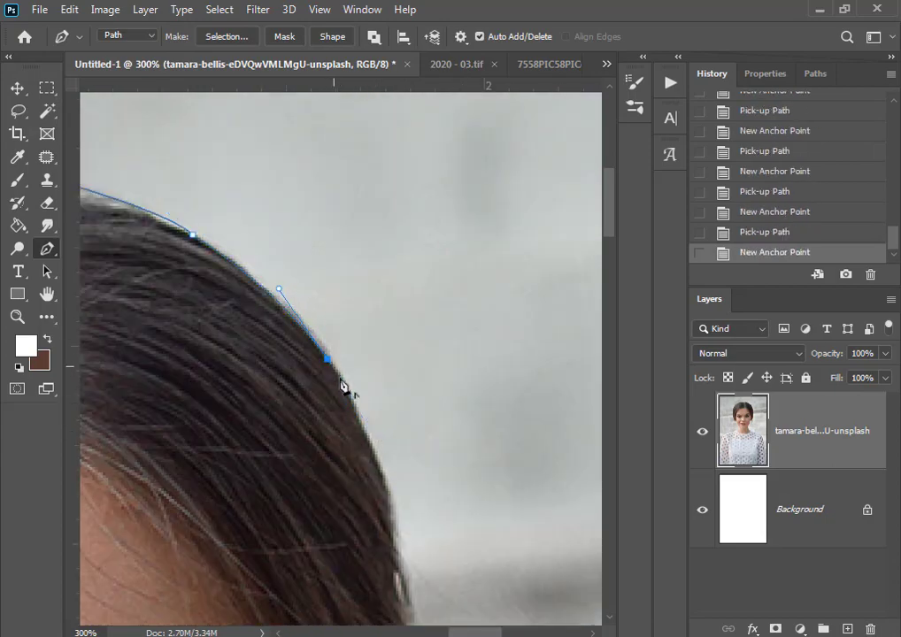
# Step: Bring the path down the right-hand outer edge of the hair with curved anchor points
pyautogui.keyDown('alt'); pyautogui.click(327, 358); pyautogui.keyUp('alt')
pyautogui.moveTo(388, 505); pyautogui.dragTo(283, 330)
pyautogui.moveTo(283, 330); pyautogui.dragTo(292, 393)
pyautogui.keyDown('alt'); pyautogui.click(283, 330); pyautogui.keyUp('alt')
pyautogui.moveTo(313, 494); pyautogui.dragTo(297, 324)
pyautogui.moveTo(297, 323); pyautogui.dragTo(297, 362)
pyautogui.keyDown('alt'); pyautogui.click(297, 323); pyautogui.keyUp('alt')
# Step: Outline the lower right-hand hair edge down to the hair tips beside the ear
pyautogui.keyDown('alt'); pyautogui.click(270, 379); pyautogui.keyUp('alt')
pyautogui.moveTo(267, 455); pyautogui.dragTo(265, 369)
pyautogui.moveTo(265, 369); pyautogui.dragTo(259, 325)
pyautogui.keyDown('alt'); pyautogui.click(264, 369); pyautogui.keyUp('alt')
pyautogui.click(259, 325)
pyautogui.click(254, 338)
pyautogui.click(254, 356)
# Step: Outline the right-hand ear edge and dangling earring with closely spaced anchor points
pyautogui.click(228, 372)
pyautogui.click(215, 386)
pyautogui.click(209, 402)
pyautogui.click(204, 418)
pyautogui.moveTo(205, 434); pyautogui.dragTo(198, 237)
pyautogui.click(195, 242)
pyautogui.click(201, 264)
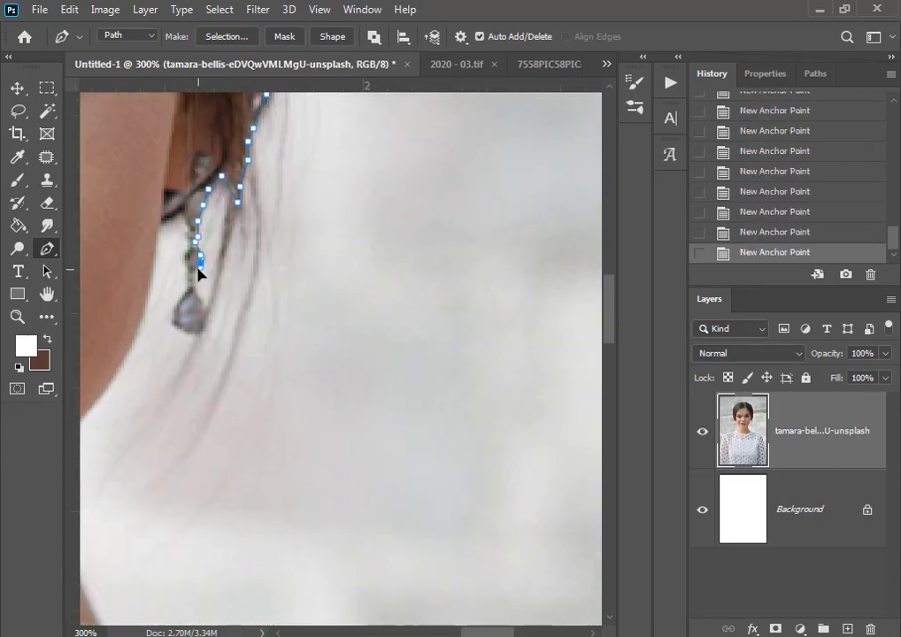
pyautogui.moveTo(156, 297); pyautogui.dragTo(261, 225)
# Step: Trace the right-hand jawline and neck down to the edge of the lace collar
pyautogui.moveTo(182, 348); pyautogui.dragTo(111, 406)
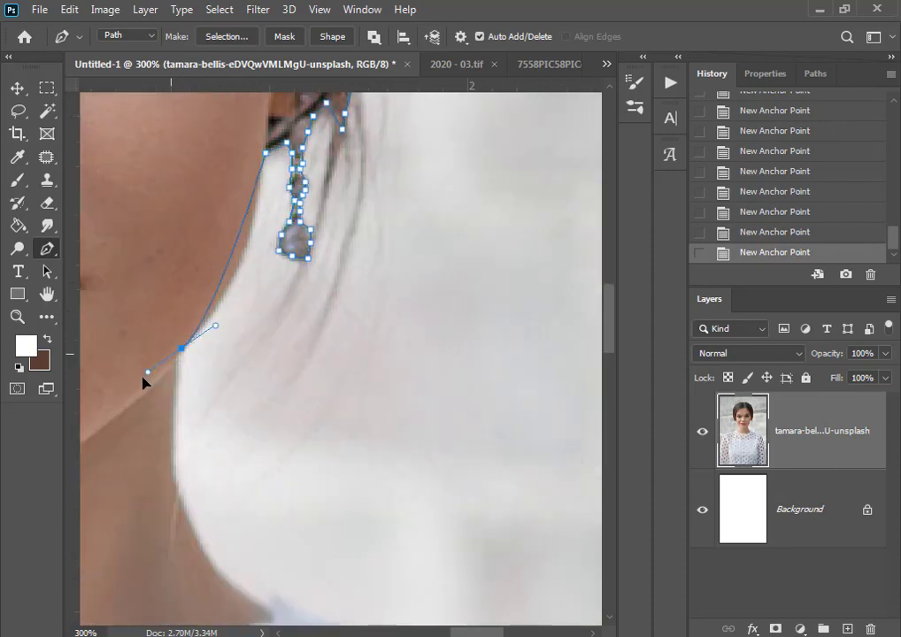
pyautogui.keyDown('alt'); pyautogui.click(181, 347); pyautogui.keyUp('alt')
pyautogui.moveTo(179, 425); pyautogui.dragTo(153, 310)
pyautogui.click(150, 243)
pyautogui.moveTo(161, 396); pyautogui.dragTo(178, 433)
pyautogui.keyDown('alt'); pyautogui.click(161, 396); pyautogui.keyUp('alt')
pyautogui.moveTo(232, 474); pyautogui.dragTo(188, 376)
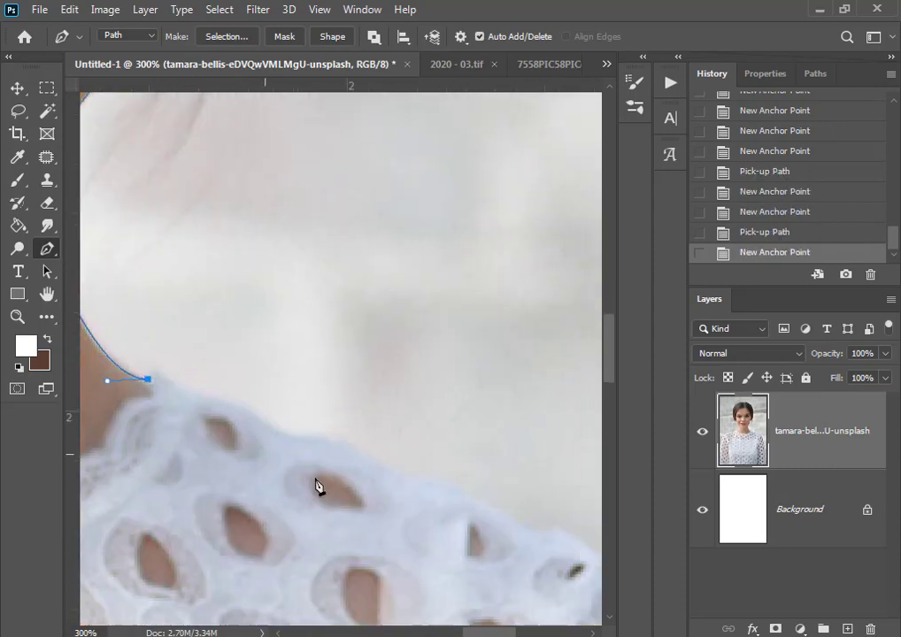
# Step: Continue the path from the collar along the right-hand shoulder
pyautogui.moveTo(319, 489); pyautogui.dragTo(348, 386)
pyautogui.moveTo(345, 336); pyautogui.dragTo(370, 355)
pyautogui.keyDown('alt'); pyautogui.click(345, 336); pyautogui.keyUp('alt')
pyautogui.moveTo(522, 418); pyautogui.dragTo(328, 330)
pyautogui.click(376, 342)
pyautogui.moveTo(443, 425); pyautogui.dragTo(278, 278)
# Step: Trace the outer edge of the right-hand sleeve down to the photo's edge
pyautogui.moveTo(372, 366); pyautogui.dragTo(404, 483)
pyautogui.moveTo(423, 606); pyautogui.dragTo(362, 324)
pyautogui.click(378, 326)
pyautogui.click(357, 297)
pyautogui.moveTo(393, 518); pyautogui.dragTo(362, 338)
pyautogui.moveTo(389, 493); pyautogui.dragTo(397, 520)
pyautogui.moveTo(405, 574); pyautogui.dragTo(378, 434)
pyautogui.click(378, 434)
# Step: Run the path around the outside of the photo's lower edge and close it at its starting point
pyautogui.scroll(-6, 354, 394)
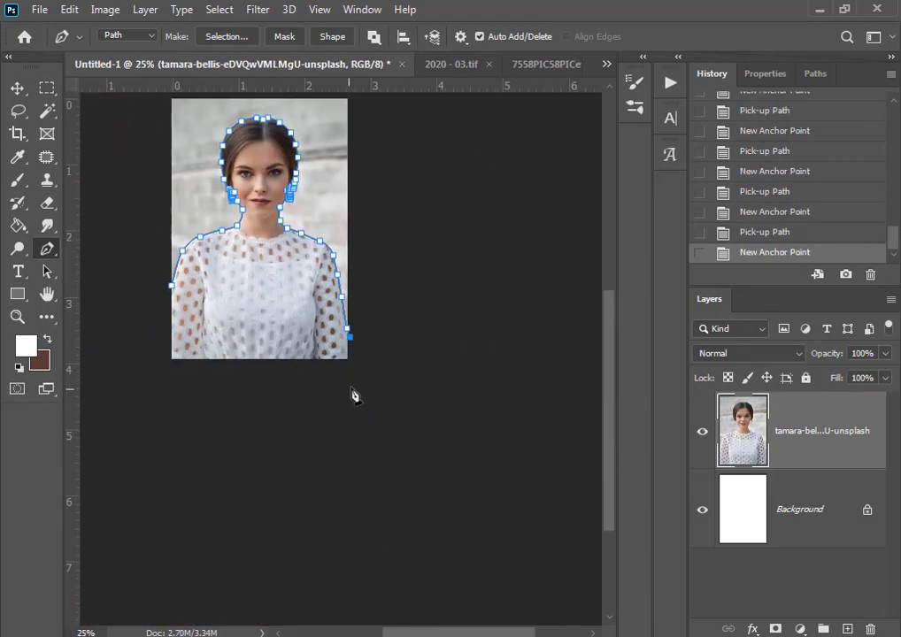
pyautogui.click(352, 385)
pyautogui.click(250, 387)
pyautogui.click(142, 338)
pyautogui.click(170, 286)
# Step: Convert the closed path into a new anti-aliased selection with a 0.5-pixel feather radius
pyautogui.scroll(2, 258, 247)
pyautogui.rightClick(351, 251)
pyautogui.click(403, 324)
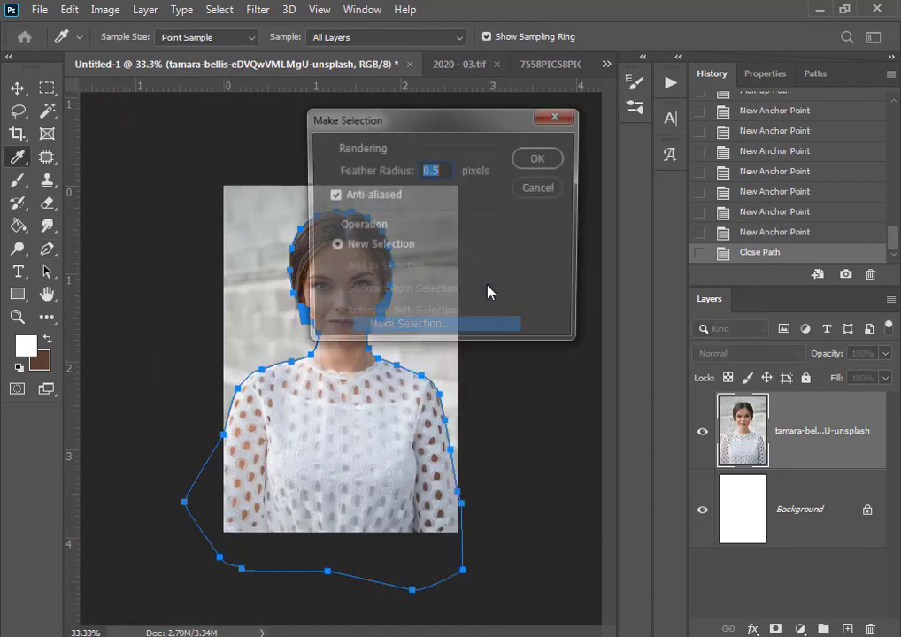
pyautogui.click(531, 159)
pyautogui.scroll(1, 344, 346)
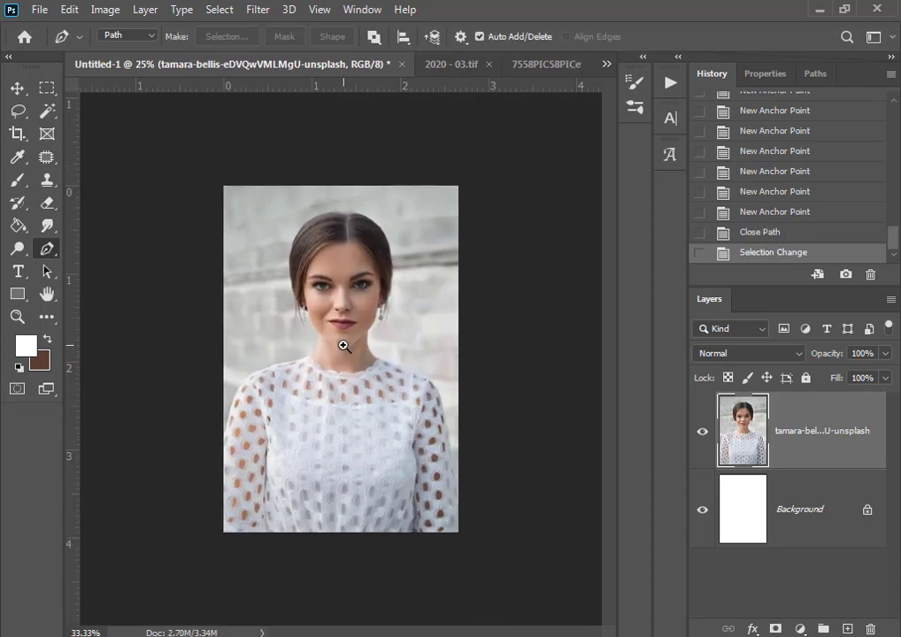
# Step: Copy the selected woman onto a new layer and delete the original photo layer
pyautogui.hotkey('ctrl', 'j')
pyautogui.click(702, 511)
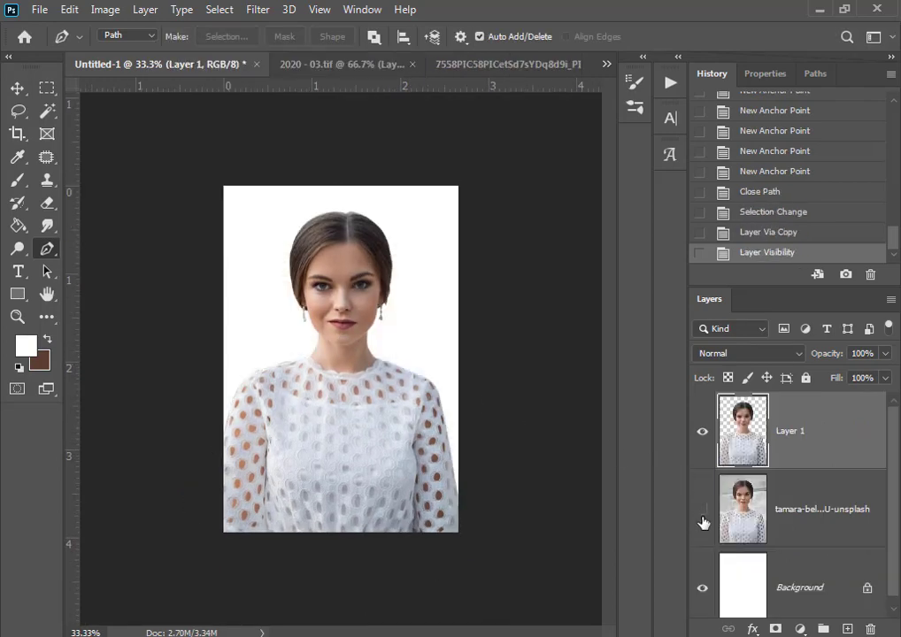
pyautogui.click(744, 509)
pyautogui.press('Delete')
pyautogui.scroll(-1, 349, 363)
pyautogui.scroll(1, 349, 364)
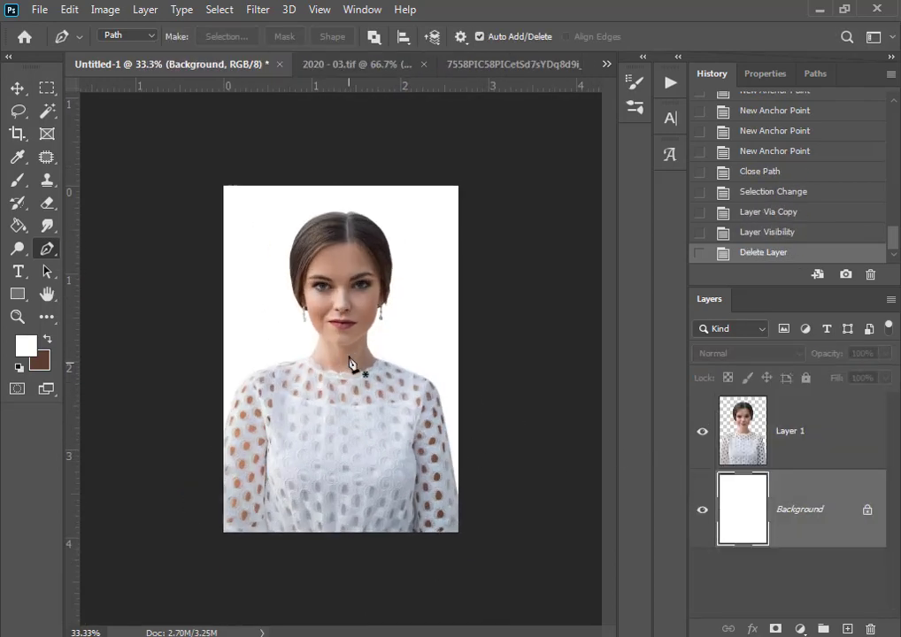
# Step: Bring the blue backdrop from 2020 - 03.tif into the portrait document, between the cutout and the Background layer
pyautogui.click(19, 89)
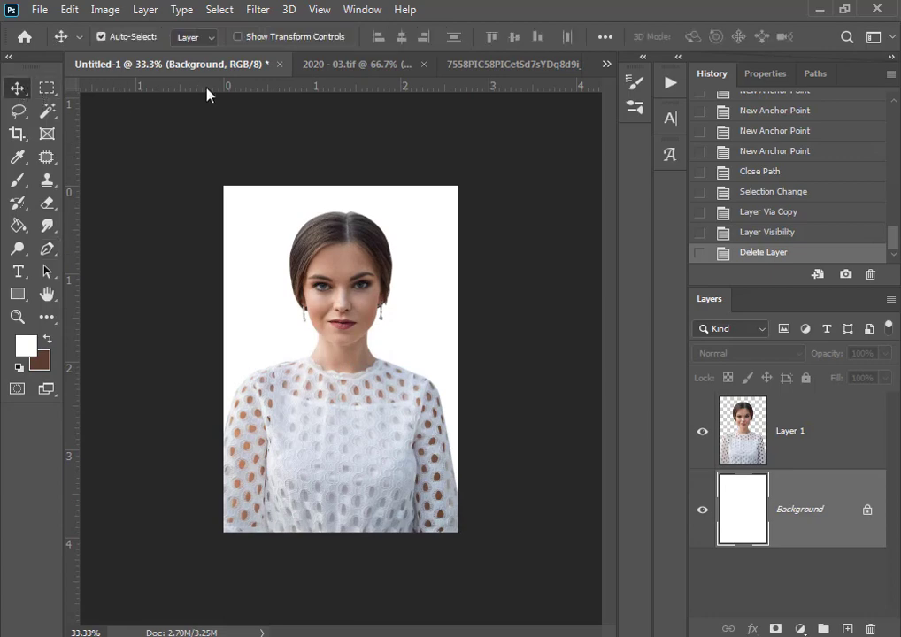
pyautogui.click(363, 65)
pyautogui.moveTo(318, 253); pyautogui.dragTo(357, 370)
pyautogui.hotkey('ctrl', '-')
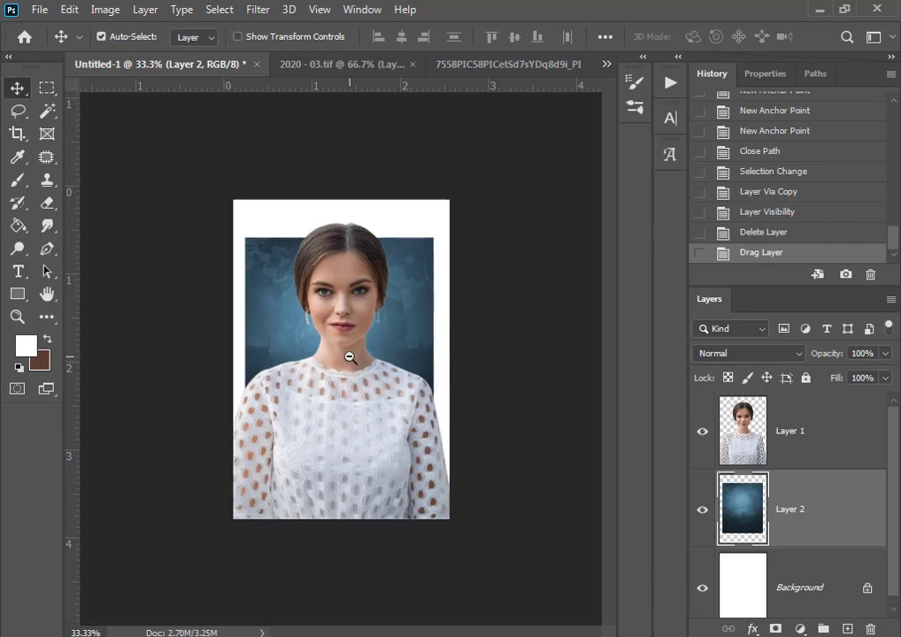
# Step: Scale the blue backdrop to about 130% width and 137% height so it covers the whole canvas
pyautogui.hotkey('ctrl', 't')
pyautogui.moveTo(416, 261)
pyautogui.mouseDown()
pyautogui.moveTo(440, 227)
pyautogui.moveTo(425, 275)
pyautogui.mouseUp()
pyautogui.moveTo(340, 241); pyautogui.dragTo(342, 229)
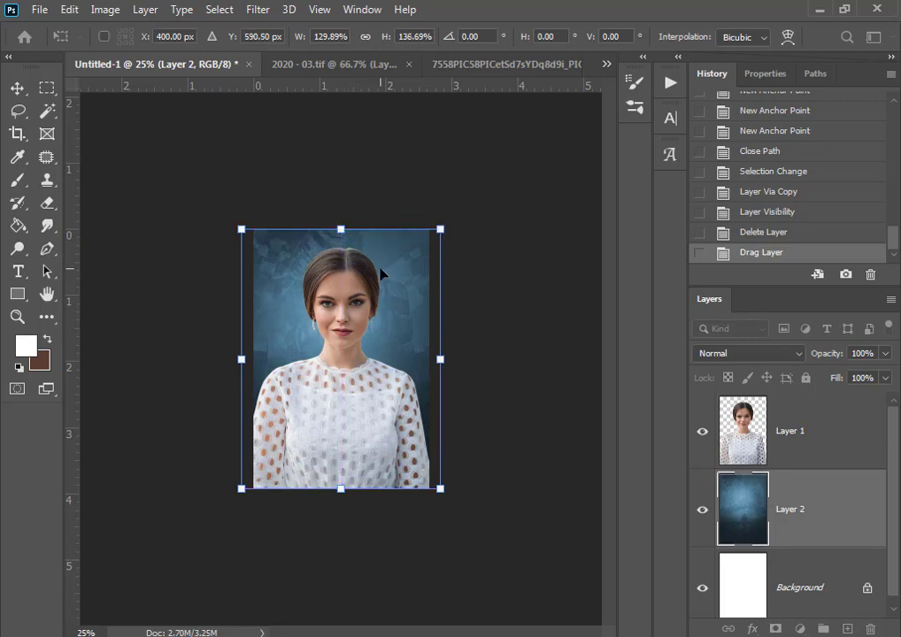
pyautogui.press('Return')
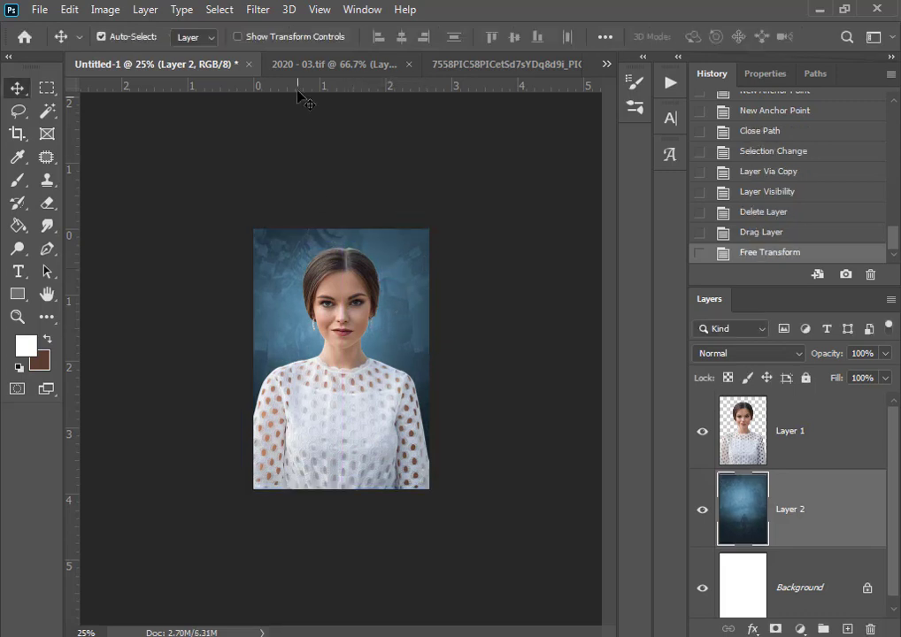
# Step: Apply a Gaussian Blur with a 7.0-pixel radius to the blue backdrop layer
pyautogui.click(258, 9)
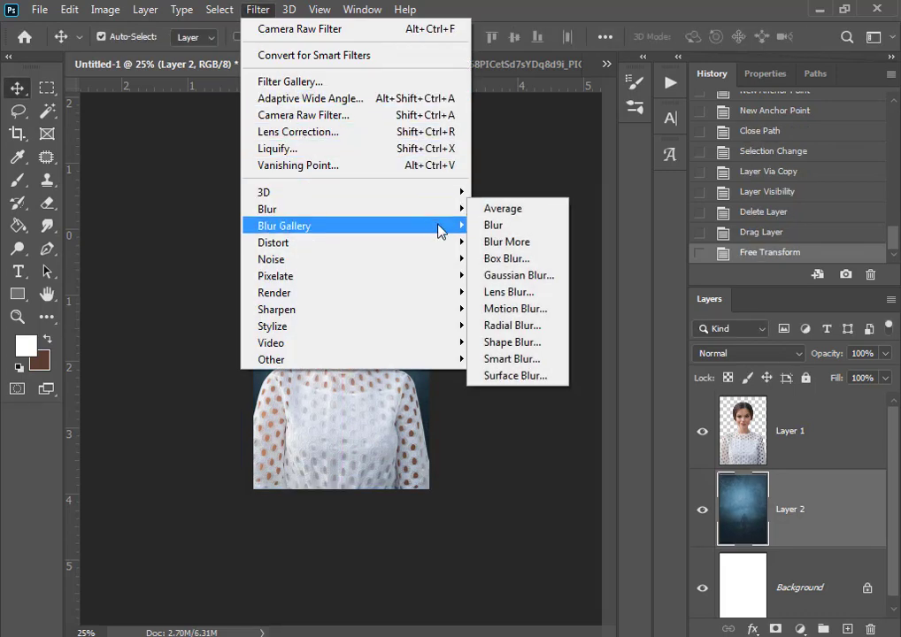
pyautogui.moveTo(441, 228)
pyautogui.moveTo(458, 209)
pyautogui.click(517, 333)
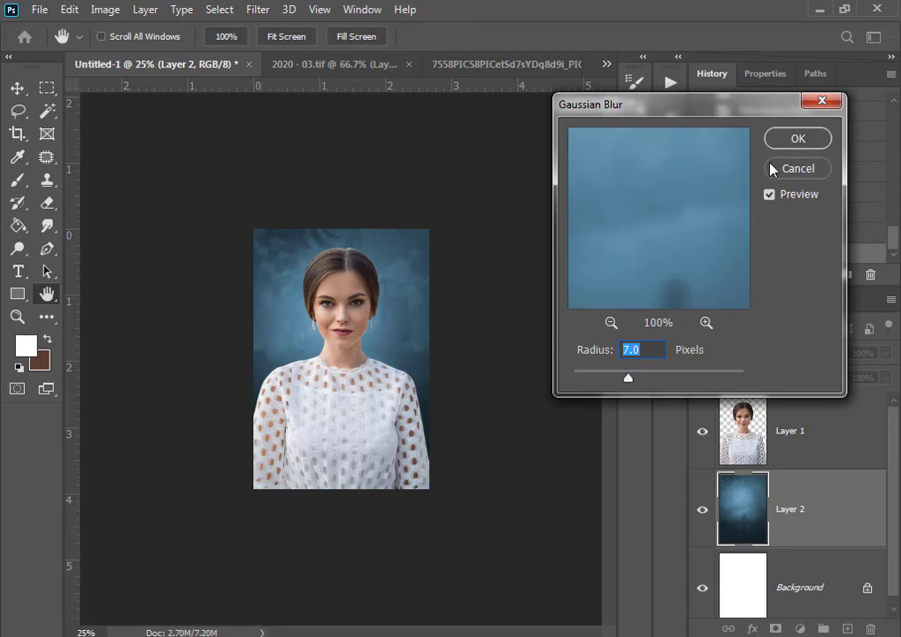
pyautogui.click(778, 139)
pyautogui.scroll(-1, 355, 356)
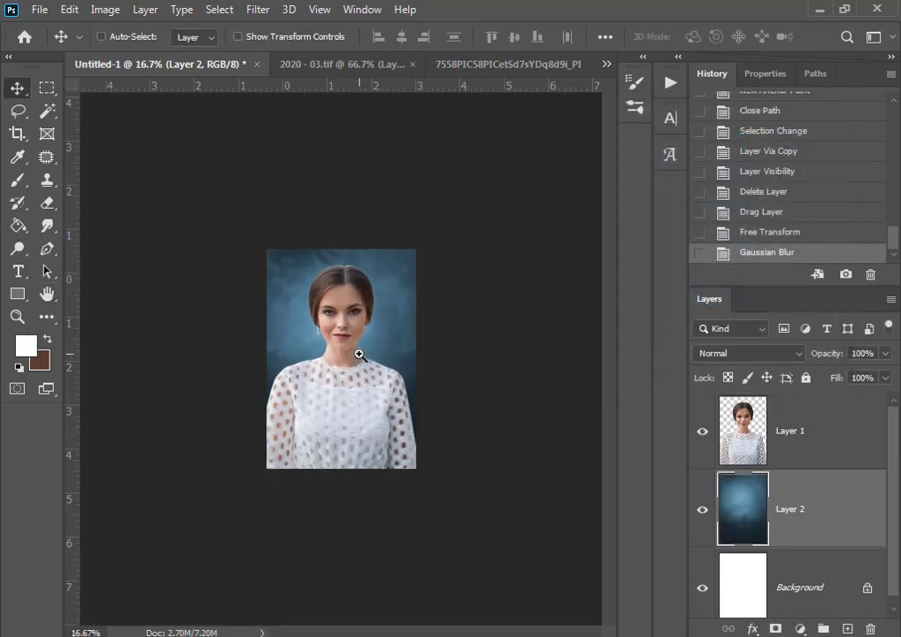
pyautogui.scroll(2, 363, 354)
# Step: Duplicate the woman's cutout layer, Layer 1
pyautogui.click(742, 444)
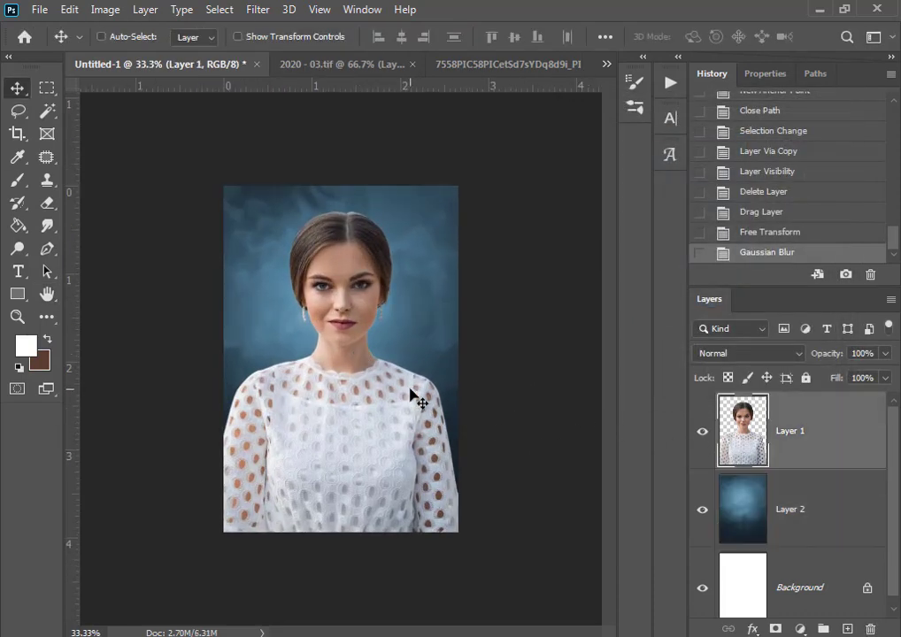
pyautogui.hotkey('ctrl', '+')
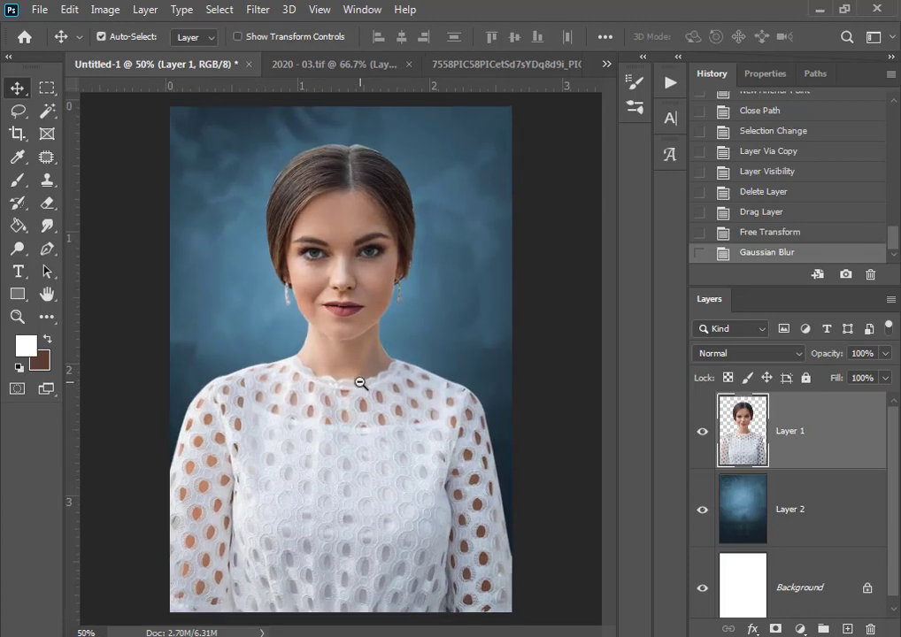
pyautogui.hotkey('ctrl', '-')
pyautogui.hotkey('ctrl', 'j')
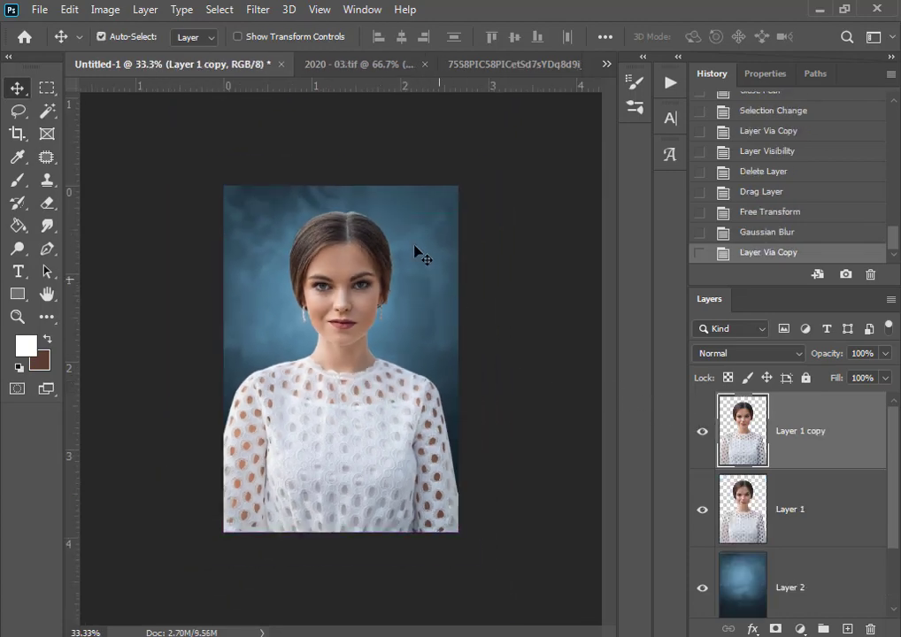
# Step: Smooth the duplicate layer with the Camera Raw Filter, setting Luminance noise reduction to 100
pyautogui.hotkey('ctrl', 'shift', 'a')
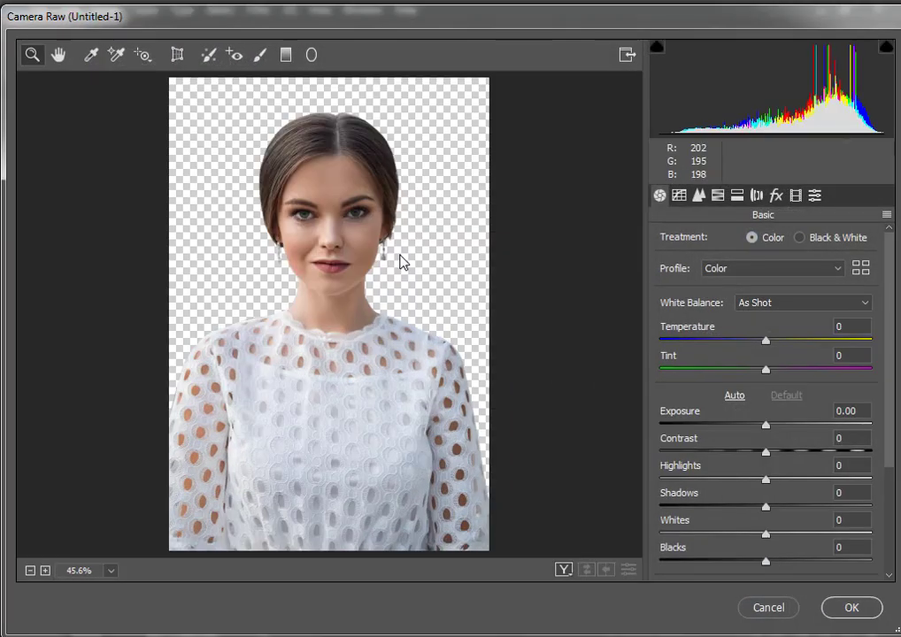
pyautogui.click(698, 195)
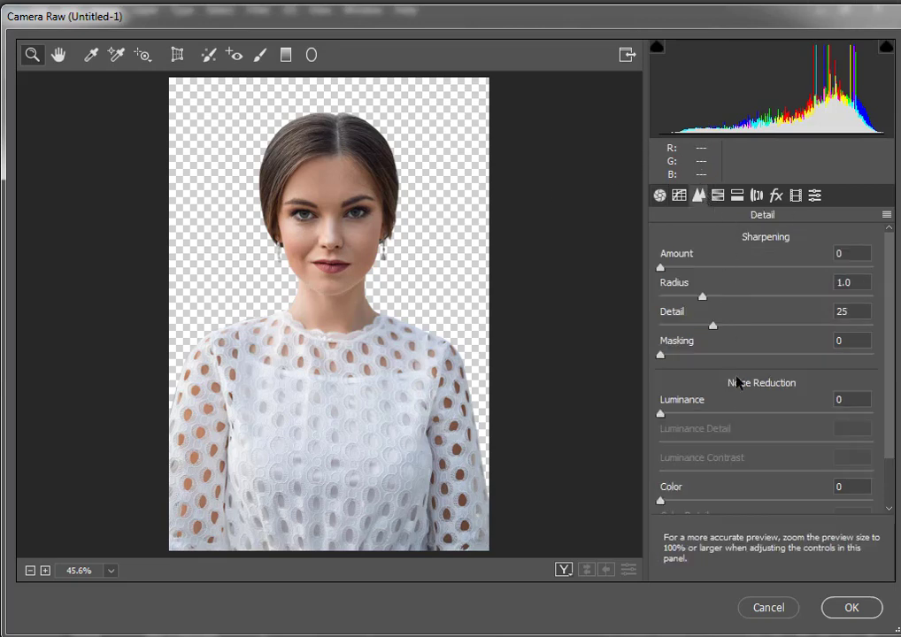
pyautogui.moveTo(660, 413); pyautogui.dragTo(873, 425)
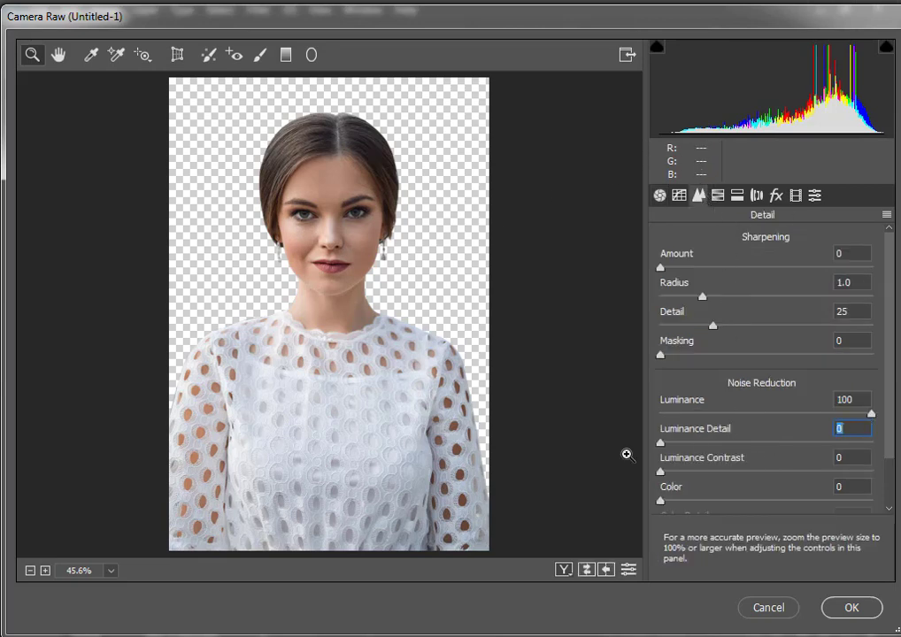
pyautogui.click(851, 608)
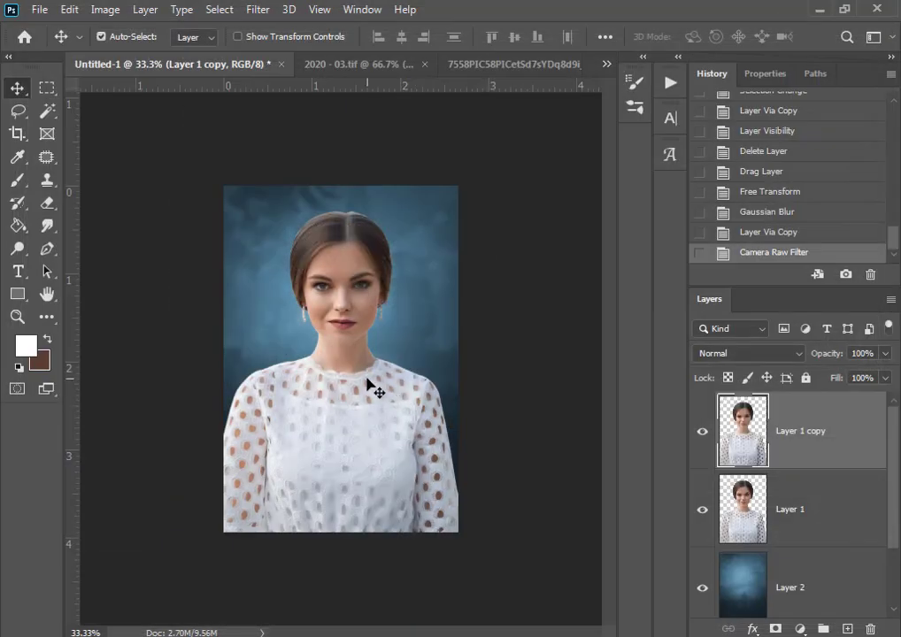
# Step: Move the smoothed Layer 1 copy beneath Layer 1 in the layer order
pyautogui.keyDown('ctrl'); pyautogui.click(336, 319); pyautogui.keyUp('ctrl')
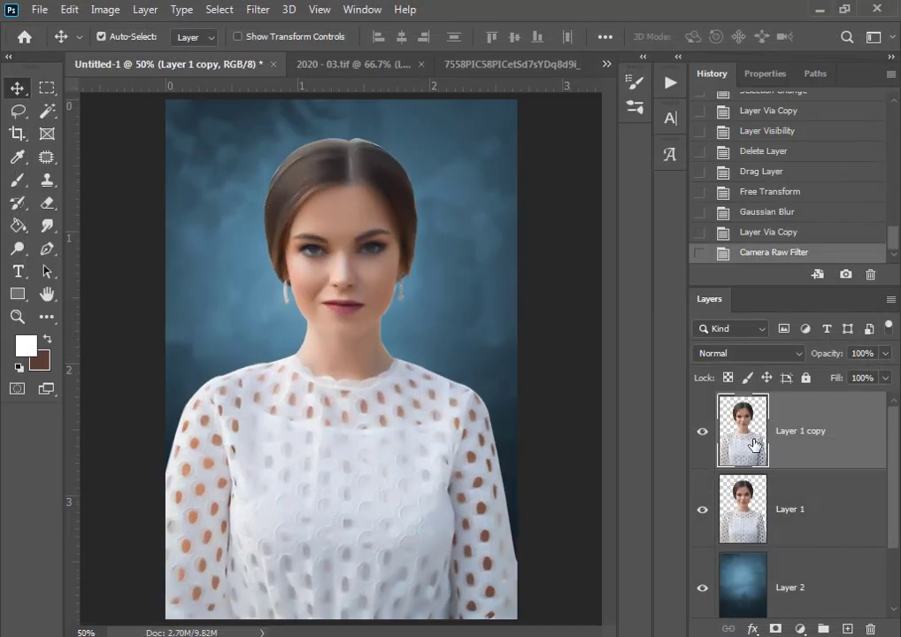
pyautogui.moveTo(792, 455); pyautogui.dragTo(781, 513)
pyautogui.keyDown('ctrl'); pyautogui.click(358, 237); pyautogui.keyUp('ctrl')
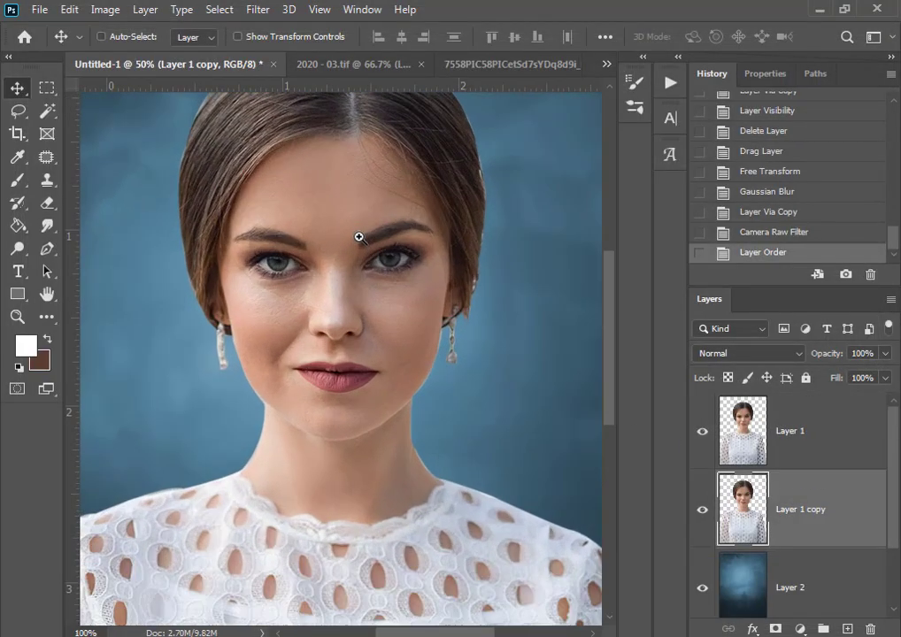
# Step: Set up the Eraser with a 45-pixel soft brush for working on the face
pyautogui.keyDown('alt'); pyautogui.click(155, 226); pyautogui.keyUp('alt')
pyautogui.press('e')
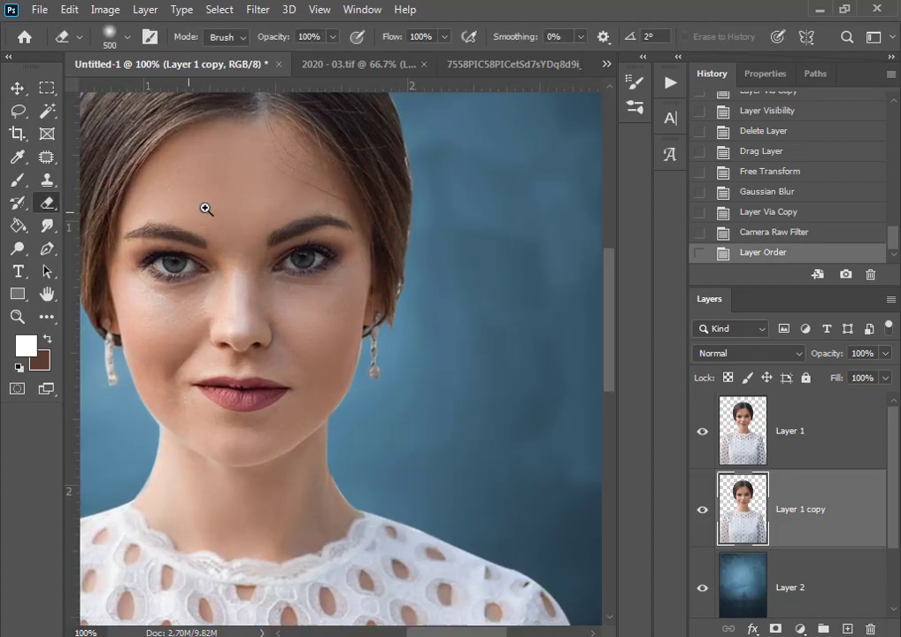
pyautogui.keyDown('ctrl'); pyautogui.click(205, 207); pyautogui.keyUp('ctrl')
pyautogui.press('[')
pyautogui.press('[')
pyautogui.press('[')
pyautogui.press('[')
pyautogui.press('[')
pyautogui.press('[')
pyautogui.press('[')
pyautogui.press('[')
pyautogui.scroll(3, 304, 169)
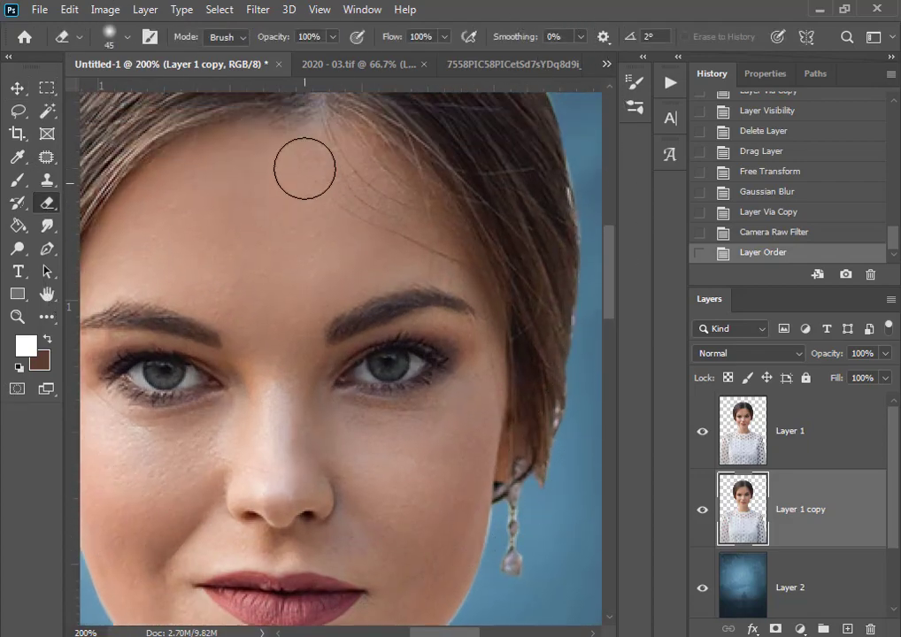
# Step: Erase Layer 1 across the forehead and between the eyebrows with a soft 45–50 px brush to expose the smoothed copy
pyautogui.moveTo(392, 238); pyautogui.dragTo(375, 246)
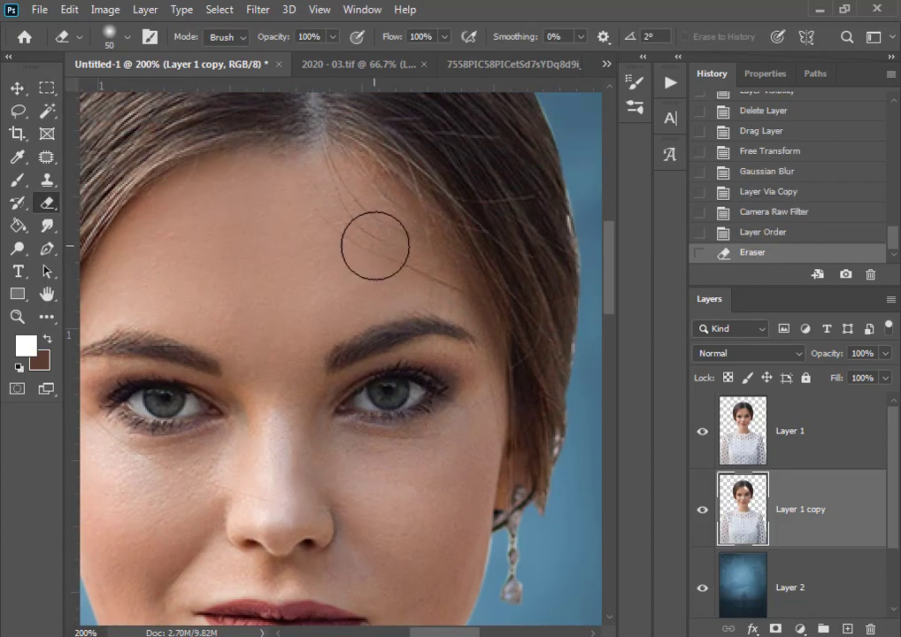
pyautogui.click(762, 231)
pyautogui.moveTo(333, 170)
pyautogui.mouseDown()
pyautogui.moveTo(323, 202)
pyautogui.moveTo(330, 262)
pyautogui.mouseUp()
pyautogui.press(']')
pyautogui.moveTo(305, 203)
pyautogui.mouseDown()
pyautogui.moveTo(272, 203)
pyautogui.moveTo(323, 245)
pyautogui.moveTo(292, 320)
pyautogui.mouseUp()
pyautogui.moveTo(339, 299)
pyautogui.mouseDown()
pyautogui.moveTo(408, 257)
pyautogui.moveTo(451, 248)
pyautogui.mouseUp()
pyautogui.press('[')
pyautogui.moveTo(257, 194); pyautogui.dragTo(324, 235)
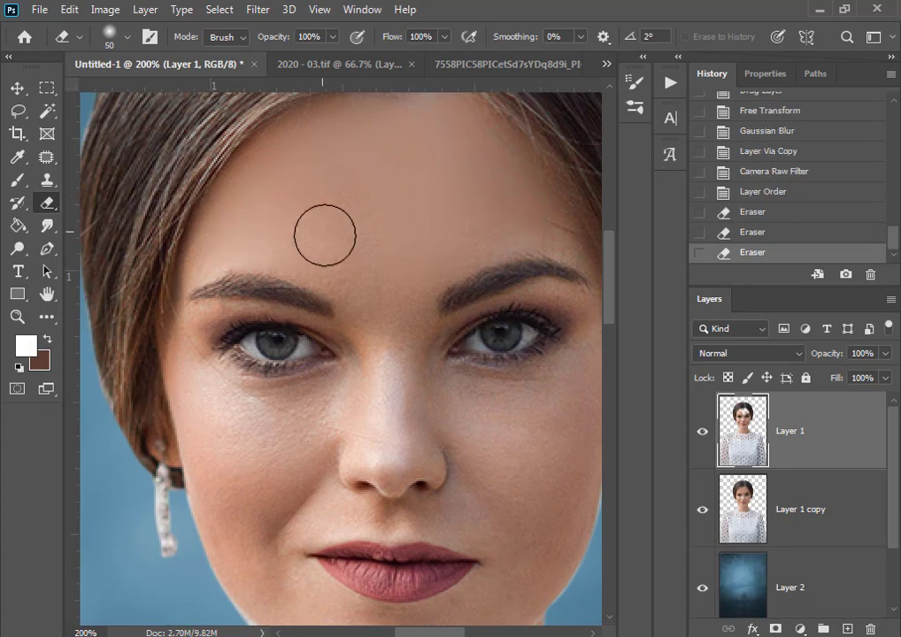
pyautogui.moveTo(380, 308); pyautogui.dragTo(400, 307)
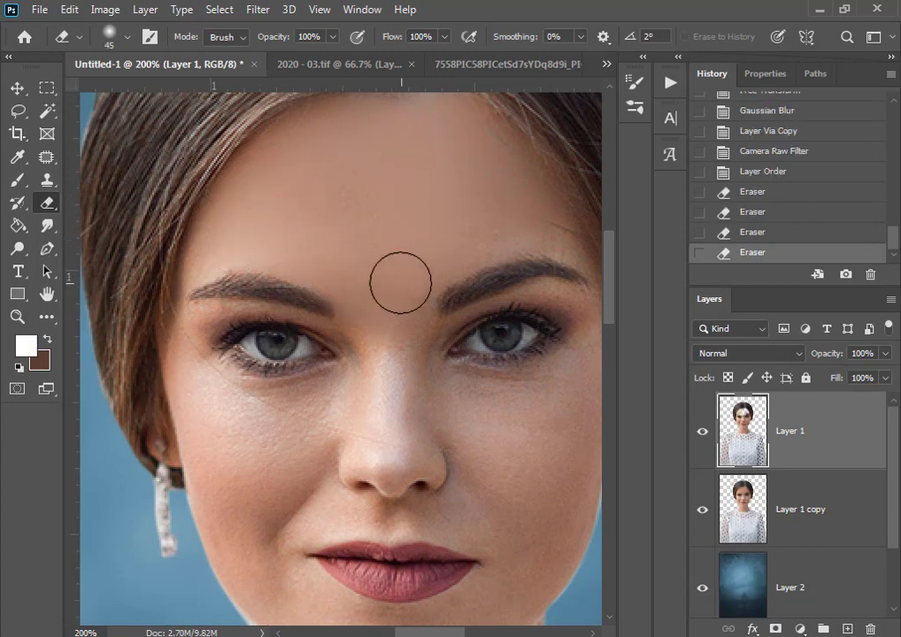
# Step: Erase Layer 1 over the woman's left cheek beside the nose with a soft 45–50 px brush
pyautogui.click(394, 388)
pyautogui.moveTo(395, 387)
pyautogui.mouseDown()
pyautogui.moveTo(306, 230)
pyautogui.moveTo(326, 242)
pyautogui.mouseUp()
pyautogui.press(']')
pyautogui.moveTo(434, 357); pyautogui.dragTo(429, 264)
pyautogui.press('[')
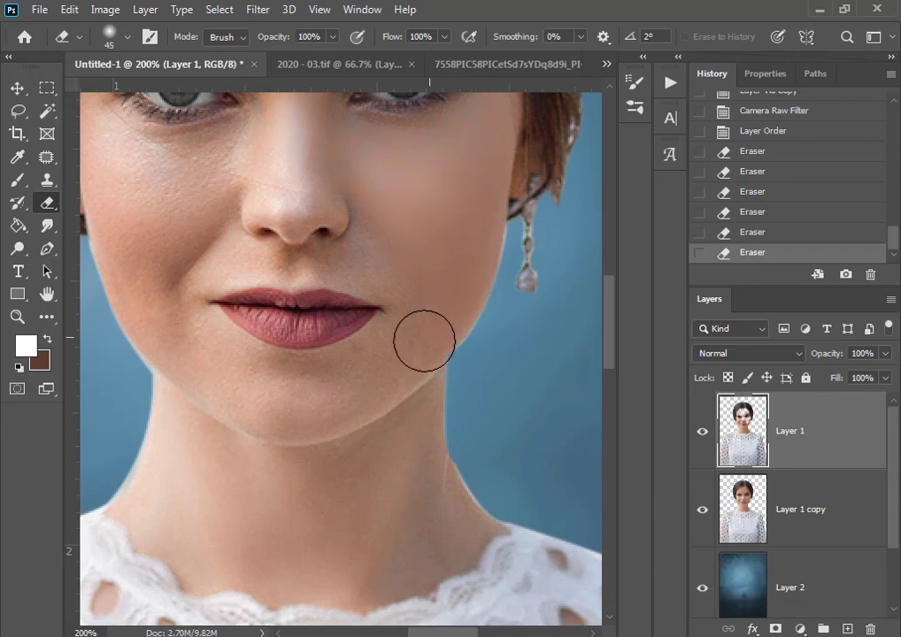
# Step: Erase Layer 1 beside the mouth, along the jaw and across the chin with a soft 35–45 px brush
pyautogui.moveTo(424, 341); pyautogui.dragTo(413, 316)
pyautogui.press('[')
pyautogui.press('[')
pyautogui.moveTo(288, 375); pyautogui.dragTo(382, 401)
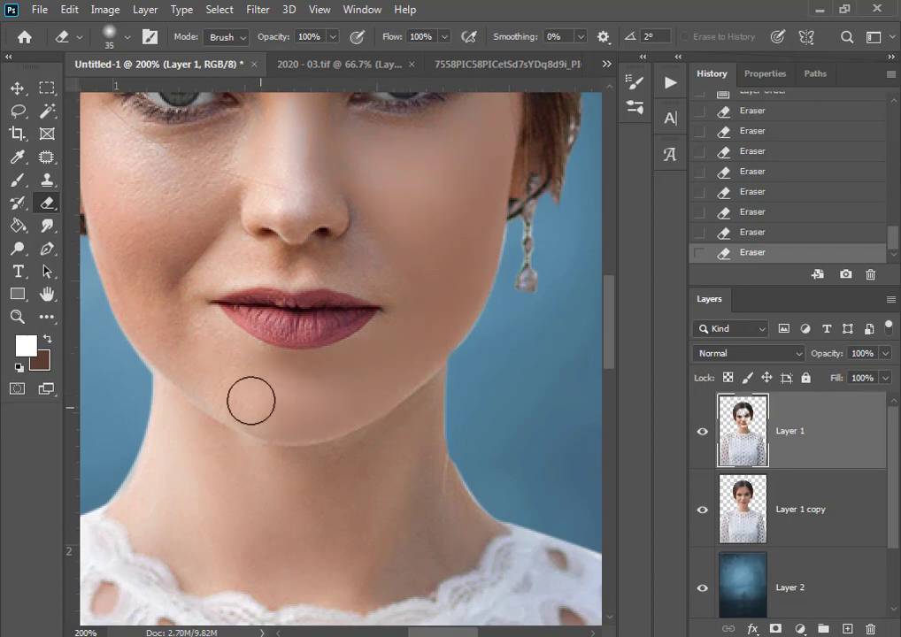
pyautogui.moveTo(270, 385); pyautogui.dragTo(389, 413)
pyautogui.press(']')
pyautogui.press(']')
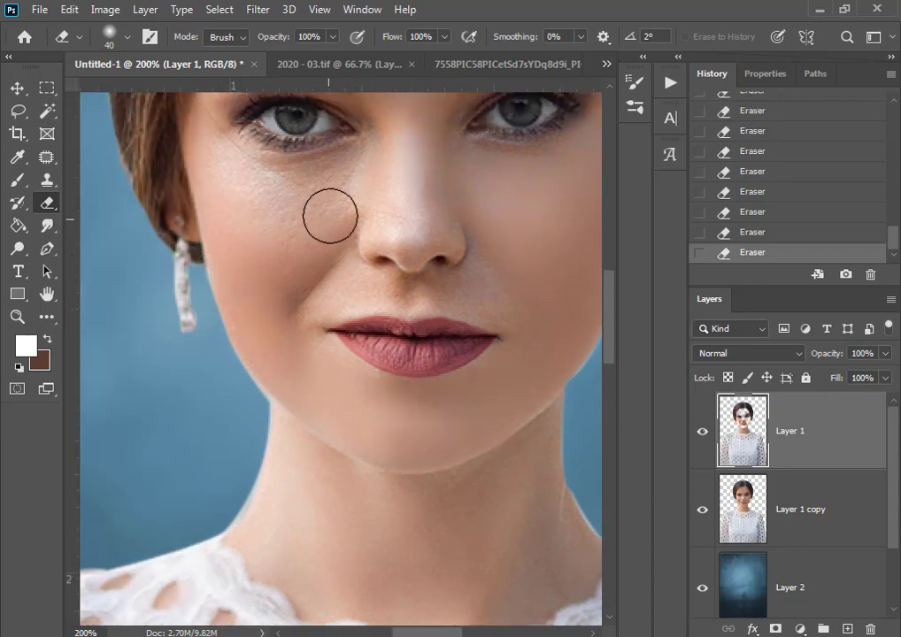
# Step: Erase Layer 1 over the woman's right cheek and under that eye with a soft 35–40 px brush
pyautogui.moveTo(282, 217); pyautogui.dragTo(286, 276)
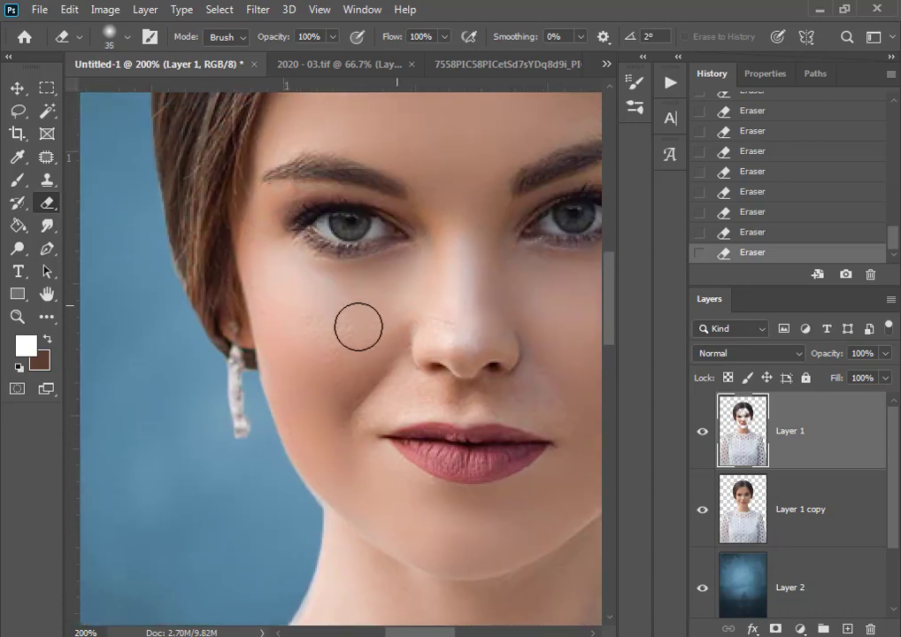
pyautogui.moveTo(345, 388); pyautogui.dragTo(291, 361)
pyautogui.press('[')
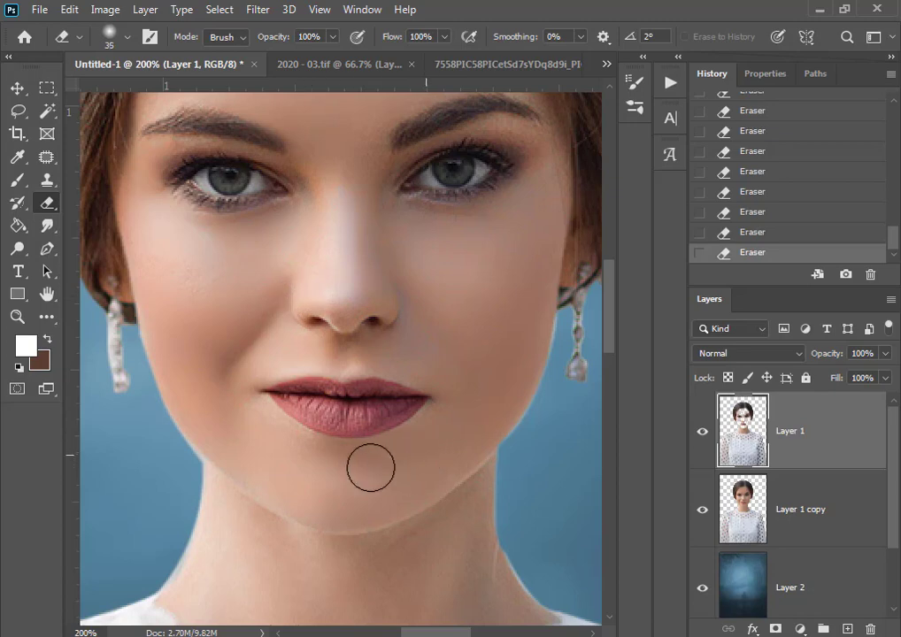
# Step: Erase Layer 1 over the neck down to the lace collar with a soft brush of up to 50 px
pyautogui.moveTo(363, 505); pyautogui.dragTo(406, 224)
pyautogui.press(']')
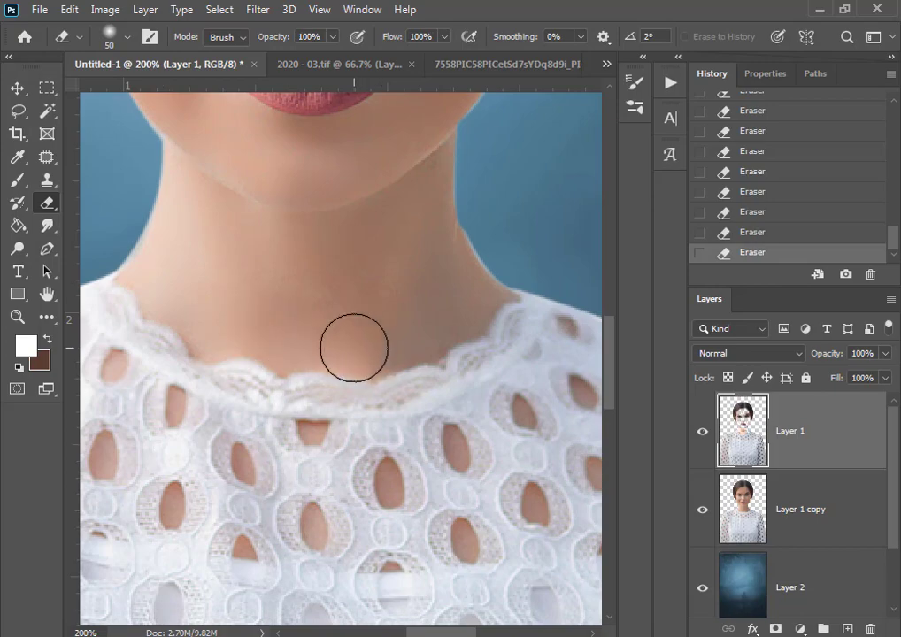
# Step: Compare the portrait with Layer 1 hidden and shown, and examine the face and neck skin at several magnifications
pyautogui.keyDown('alt'); pyautogui.click(352, 261); pyautogui.keyUp('alt')
pyautogui.keyDown('alt'); pyautogui.click(352, 261); pyautogui.keyUp('alt')
pyautogui.keyDown('alt'); pyautogui.click(352, 261); pyautogui.keyUp('alt')
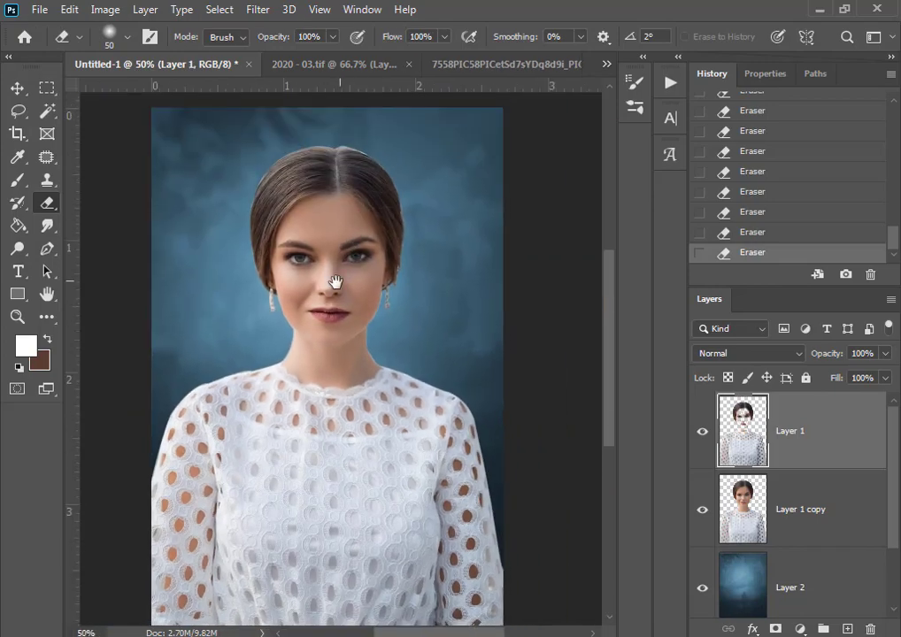
pyautogui.keyDown('ctrl'); pyautogui.click(384, 291); pyautogui.keyUp('ctrl')
pyautogui.click(701, 432)
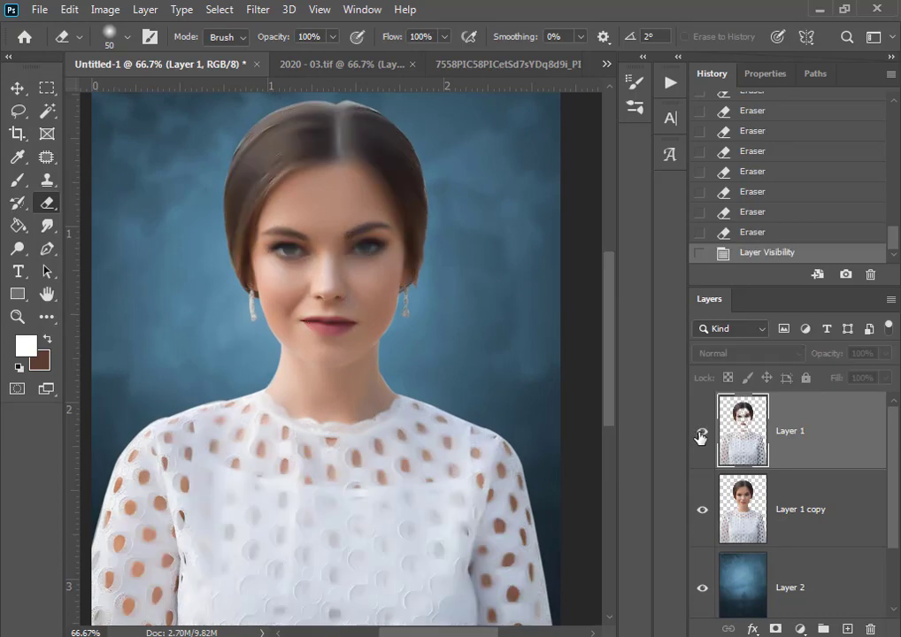
pyautogui.click(701, 432)
pyautogui.keyDown('alt'); pyautogui.click(330, 309); pyautogui.keyUp('alt')
pyautogui.keyDown('ctrl'); pyautogui.click(342, 339); pyautogui.keyUp('ctrl')
pyautogui.keyDown('ctrl'); pyautogui.click(341, 339); pyautogui.keyUp('ctrl')
pyautogui.hotkey('ctrl', '-')
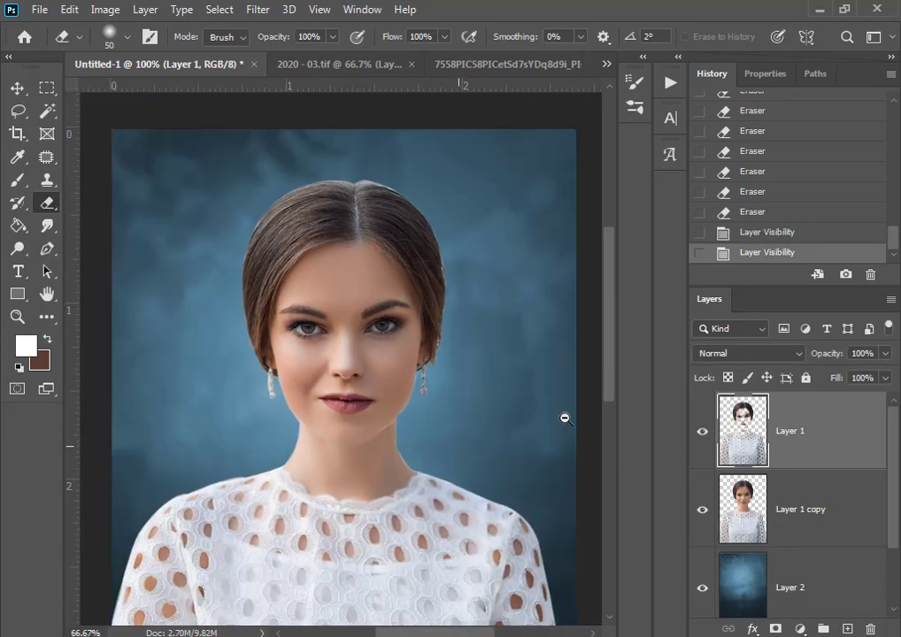
pyautogui.hotkey('ctrl', '-')
pyautogui.keyDown('alt'); pyautogui.click(334, 413); pyautogui.keyUp('alt')
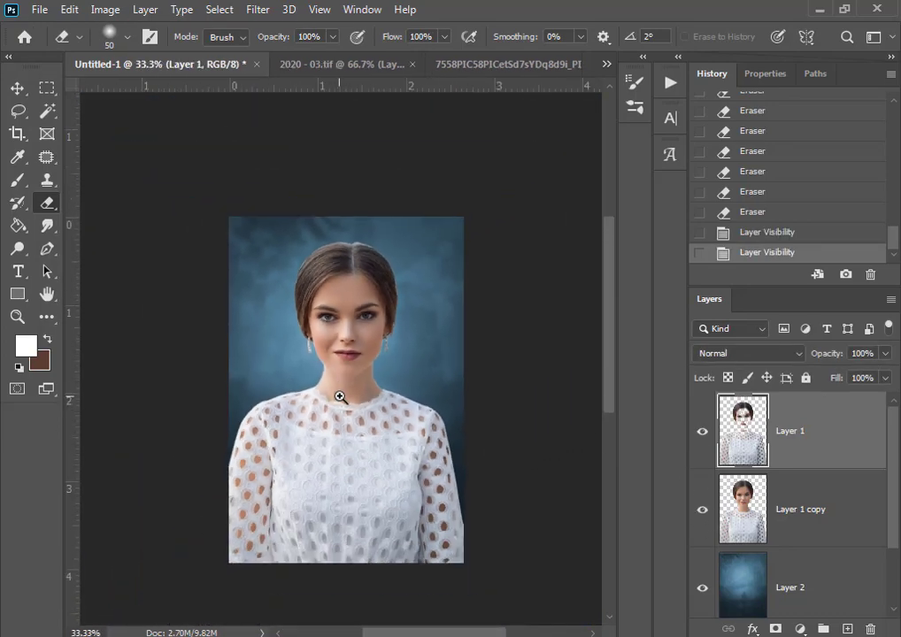
pyautogui.keyDown('ctrl'); pyautogui.click(342, 398); pyautogui.keyUp('ctrl')
pyautogui.keyDown('ctrl'); pyautogui.click(343, 396); pyautogui.keyUp('ctrl')
pyautogui.keyDown('ctrl'); pyautogui.click(329, 209); pyautogui.keyUp('ctrl')
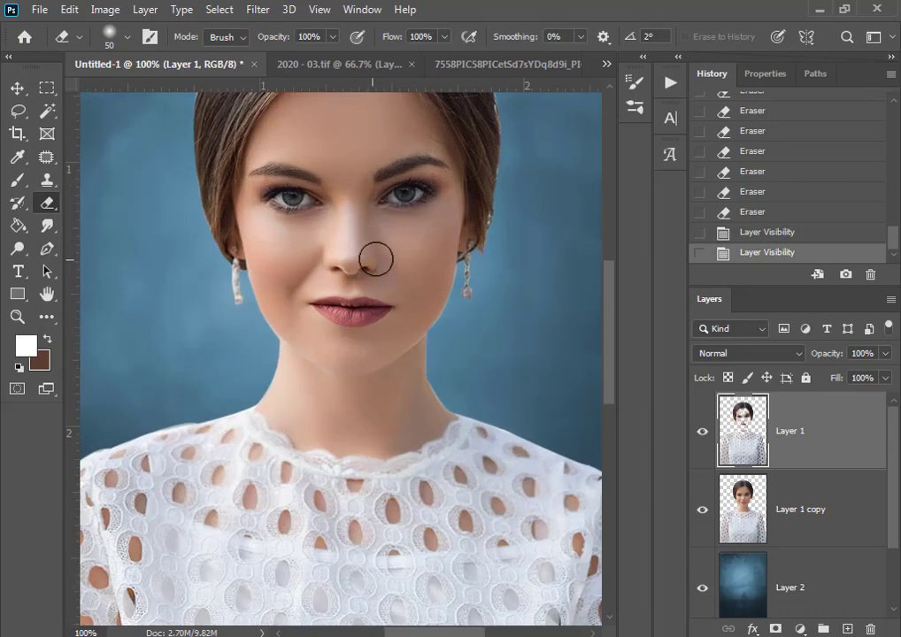
pyautogui.scroll(3, 376, 248)
pyautogui.keyDown('ctrl'); pyautogui.click(378, 271); pyautogui.keyUp('ctrl')
pyautogui.keyDown('alt'); pyautogui.click(392, 286); pyautogui.keyUp('alt')
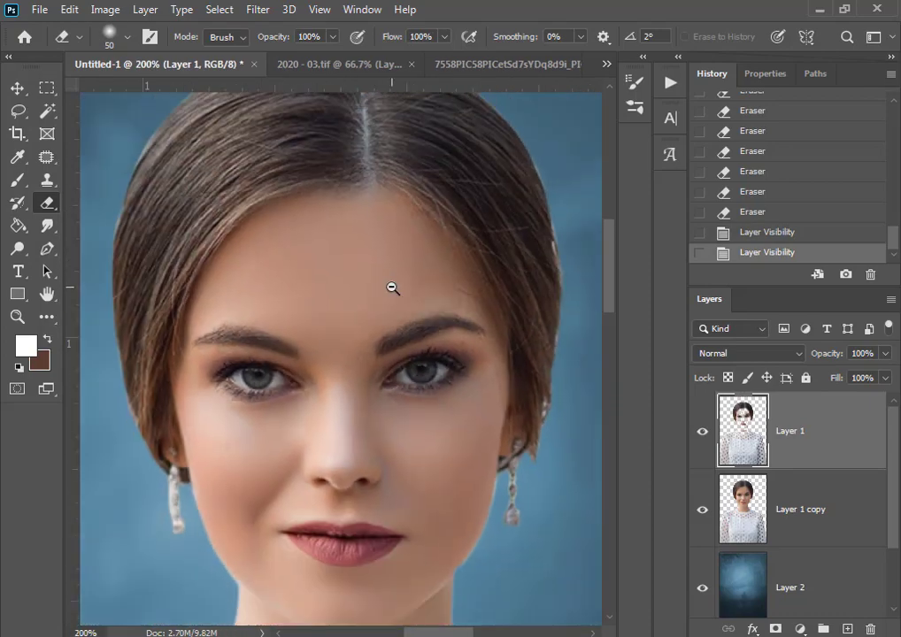
# Step: Erase Layer 1 between the woman's left eyebrow and eye and around the outer eye corner with a 25–40 px brush
pyautogui.keyDown('ctrl'); pyautogui.click(442, 324); pyautogui.keyUp('ctrl')
pyautogui.keyDown('ctrl'); pyautogui.click(444, 324); pyautogui.keyUp('ctrl')
pyautogui.press('[')
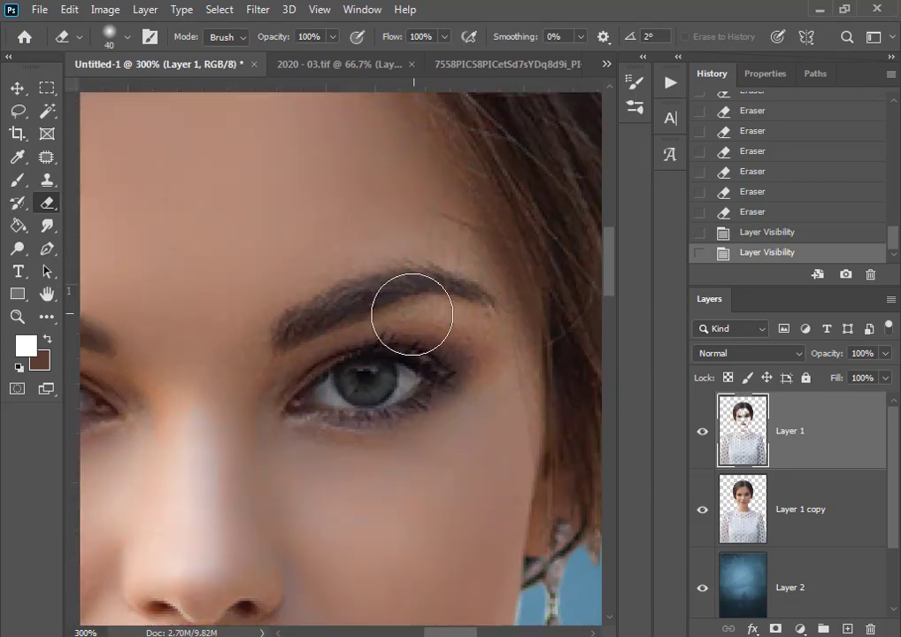
pyautogui.moveTo(458, 328)
pyautogui.mouseDown()
pyautogui.moveTo(316, 328)
pyautogui.moveTo(419, 336)
pyautogui.mouseUp()
pyautogui.moveTo(500, 322)
pyautogui.mouseDown()
pyautogui.moveTo(469, 405)
pyautogui.moveTo(544, 395)
pyautogui.mouseUp()
pyautogui.click(412, 319)
pyautogui.moveTo(379, 401); pyautogui.dragTo(595, 344)
# Step: Erase Layer 1 on the woman's right upper eyelid and temple with a soft 25 px brush
pyautogui.moveTo(146, 397); pyautogui.dragTo(390, 332)
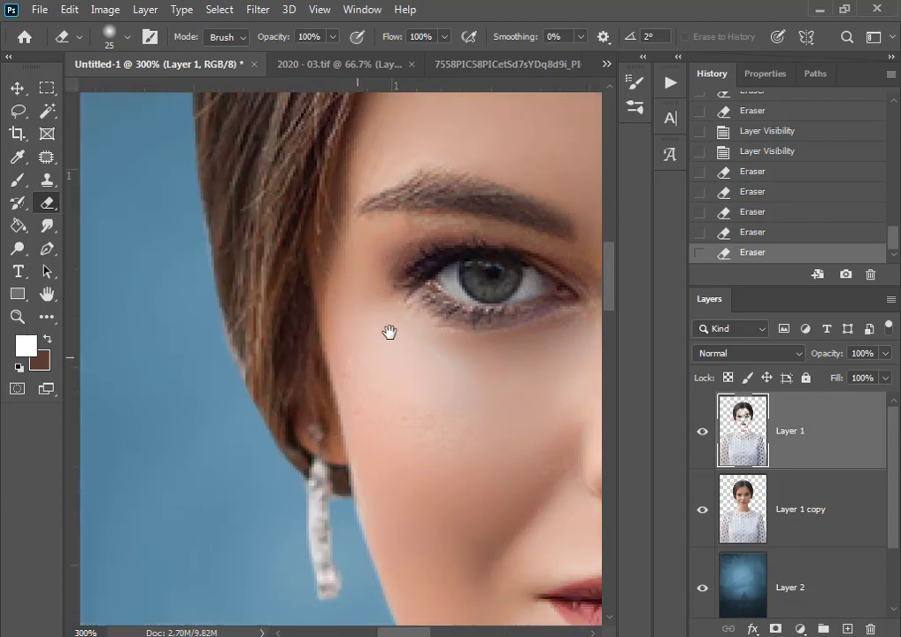
pyautogui.moveTo(462, 233); pyautogui.dragTo(420, 246)
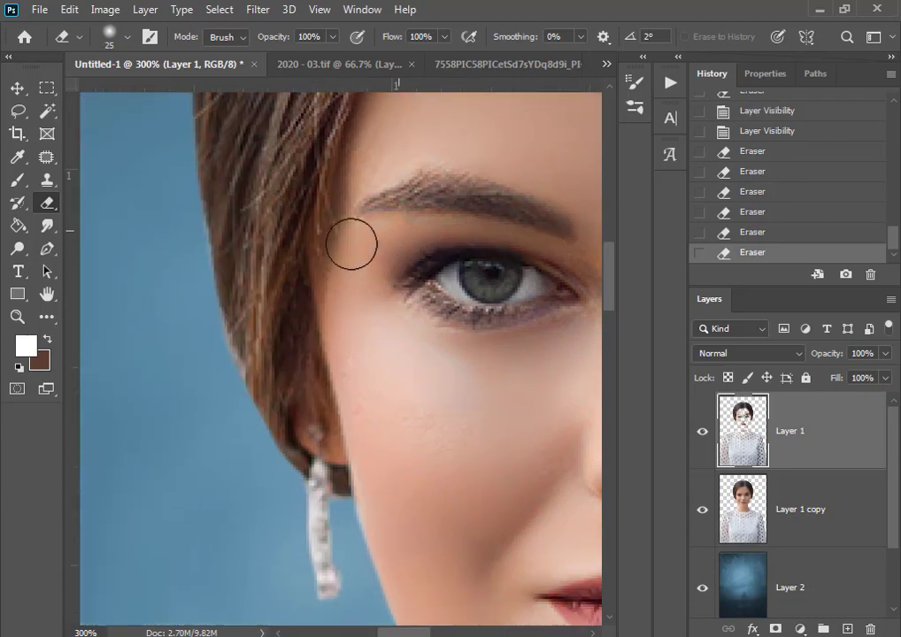
pyautogui.click(351, 243)
pyautogui.click(366, 294)
pyautogui.keyDown('alt'); pyautogui.click(436, 358); pyautogui.keyUp('alt')
pyautogui.keyDown('alt'); pyautogui.click(436, 358); pyautogui.keyUp('alt')
pyautogui.keyDown('alt'); pyautogui.click(436, 358); pyautogui.keyUp('alt')
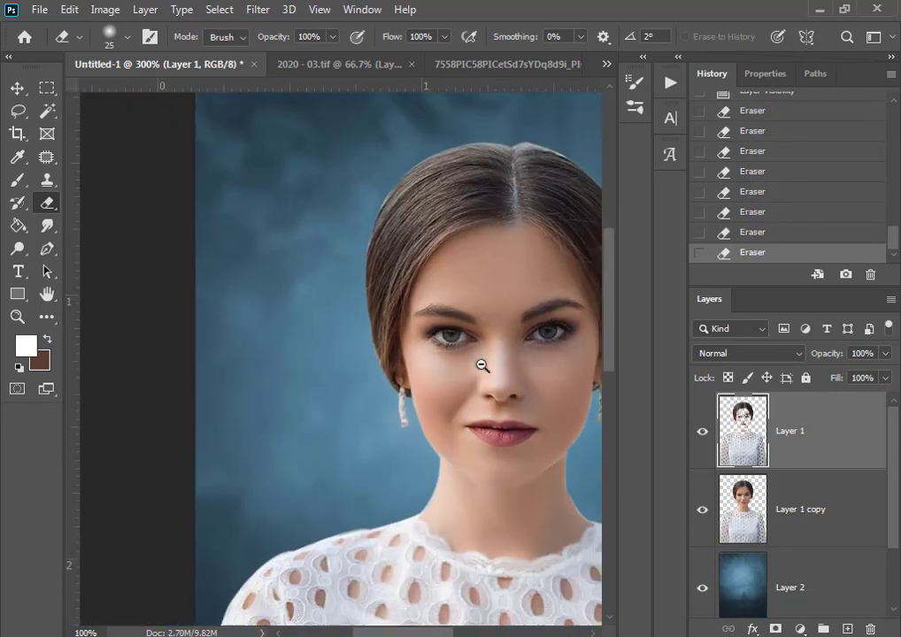
# Step: Undo the last eraser stroke on Layer 1
pyautogui.keyDown('ctrl'); pyautogui.click(523, 341); pyautogui.keyUp('ctrl')
pyautogui.keyDown('ctrl'); pyautogui.click(523, 342); pyautogui.keyUp('ctrl')
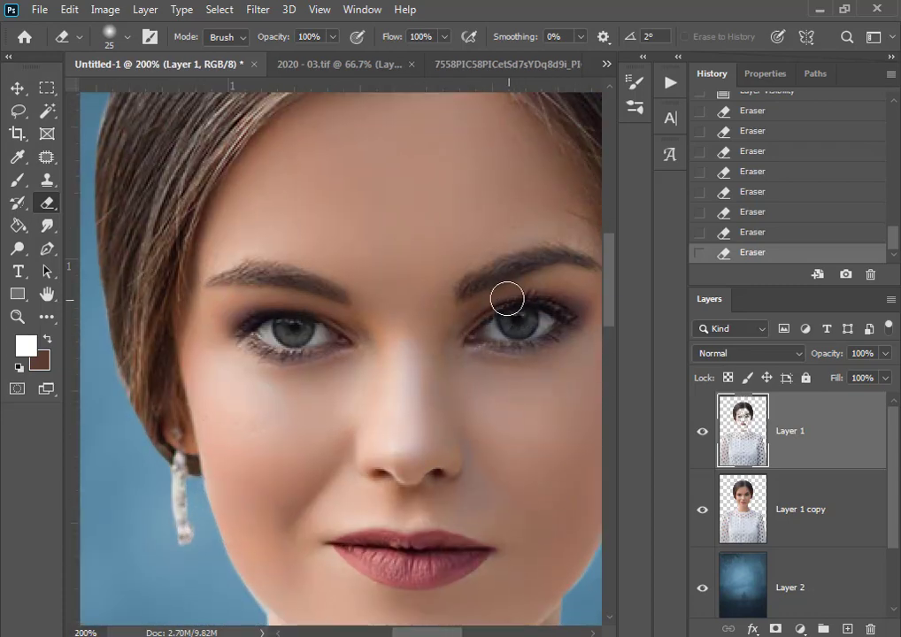
pyautogui.hotkey('ctrl', 'z')
pyautogui.keyDown('alt'); pyautogui.click(438, 346); pyautogui.keyUp('alt')
pyautogui.keyDown('alt'); pyautogui.click(438, 346); pyautogui.keyUp('alt')
pyautogui.keyDown('alt'); pyautogui.click(378, 395); pyautogui.keyUp('alt')
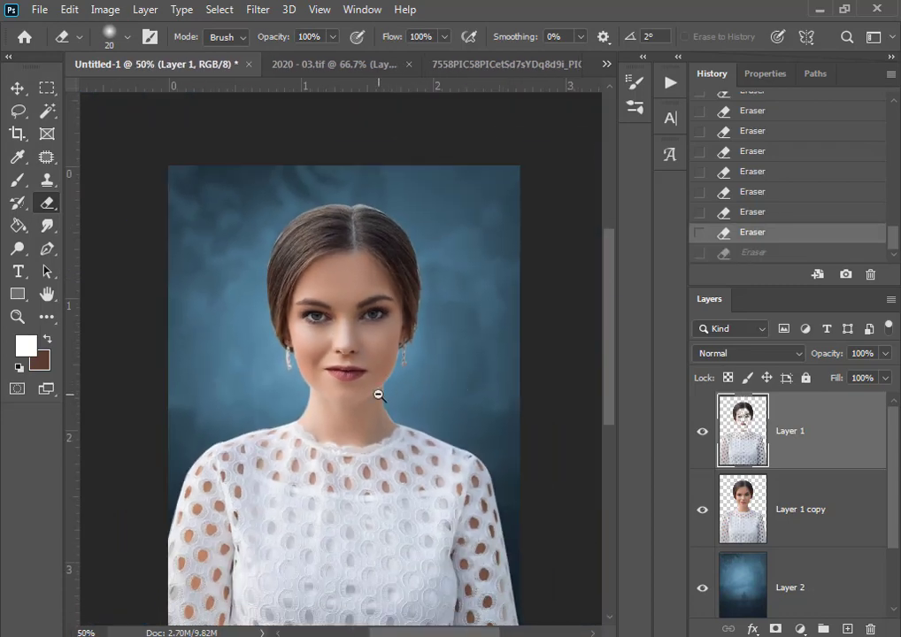
pyautogui.keyDown('alt'); pyautogui.click(379, 396); pyautogui.keyUp('alt')
# Step: Merge Layer 1 and Layer 1 copy into a single layer
pyautogui.keyDown('ctrl'); pyautogui.click(328, 359); pyautogui.keyUp('ctrl')
pyautogui.keyDown('shift'); pyautogui.click(796, 478); pyautogui.keyUp('shift')
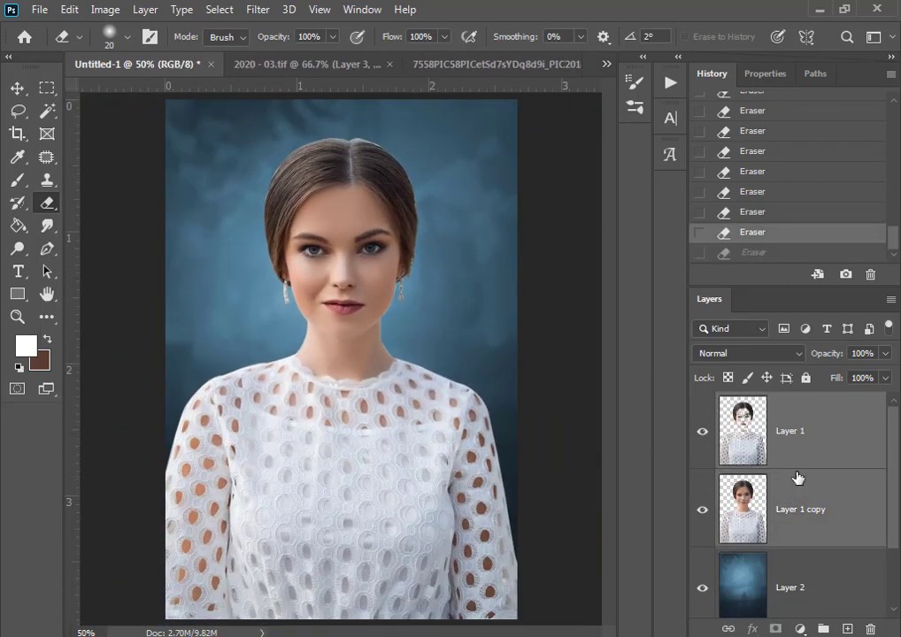
pyautogui.rightClick(797, 478)
pyautogui.click(662, 520)
pyautogui.keyDown('alt'); pyautogui.click(330, 415); pyautogui.keyUp('alt')
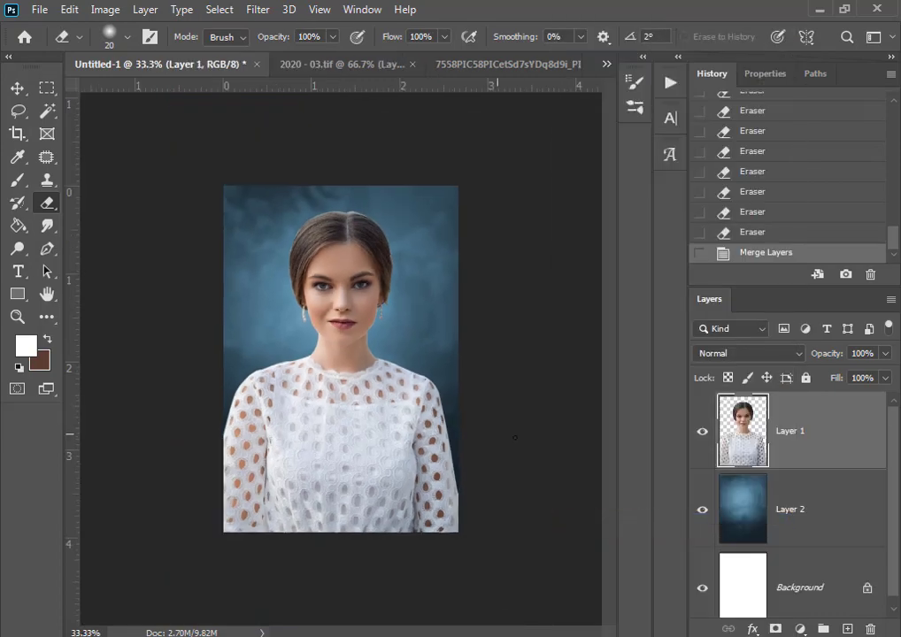
pyautogui.keyDown('ctrl'); pyautogui.click(313, 319); pyautogui.keyUp('ctrl')
pyautogui.keyDown('ctrl'); pyautogui.click(314, 317); pyautogui.keyUp('ctrl')
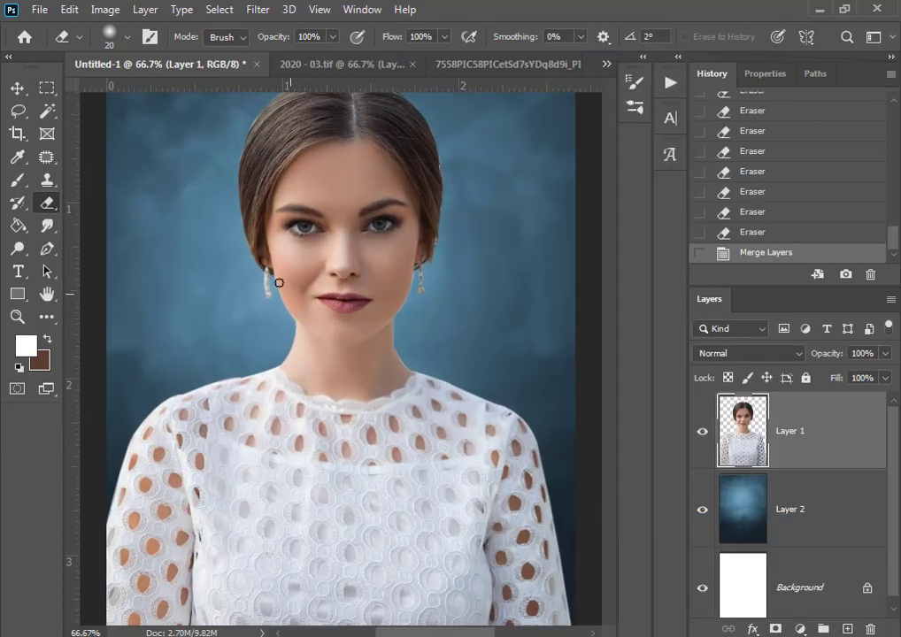
# Step: Erase the pale fringe between the woman's left earring and cheek with an 8 px Eraser
pyautogui.click(14, 84)
pyautogui.keyDown('ctrl'); pyautogui.click(451, 261); pyautogui.keyUp('ctrl')
pyautogui.keyDown('ctrl'); pyautogui.click(451, 261); pyautogui.keyUp('ctrl')
pyautogui.keyDown('ctrl'); pyautogui.click(432, 261); pyautogui.keyUp('ctrl')
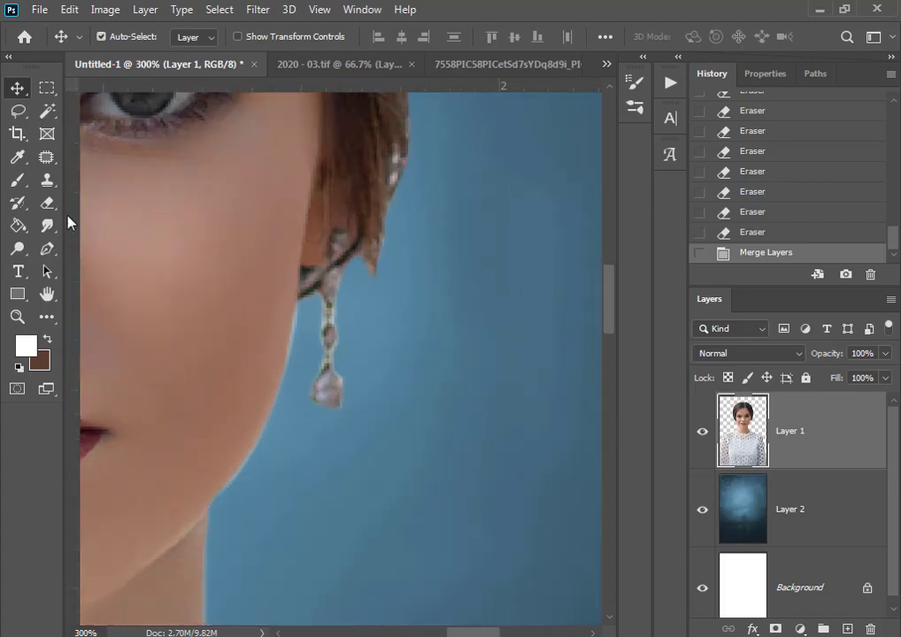
pyautogui.click(48, 203)
pyautogui.press('[')
pyautogui.press('[')
pyautogui.press('[')
pyautogui.press('[')
pyautogui.keyDown('ctrl'); pyautogui.click(266, 358); pyautogui.keyUp('ctrl')
pyautogui.keyDown('ctrl'); pyautogui.click(266, 358); pyautogui.keyUp('ctrl')
pyautogui.keyDown('ctrl'); pyautogui.click(265, 359); pyautogui.keyUp('ctrl')
pyautogui.moveTo(346, 258); pyautogui.dragTo(329, 347)
pyautogui.keyDown('alt'); pyautogui.click(347, 279); pyautogui.keyUp('alt')
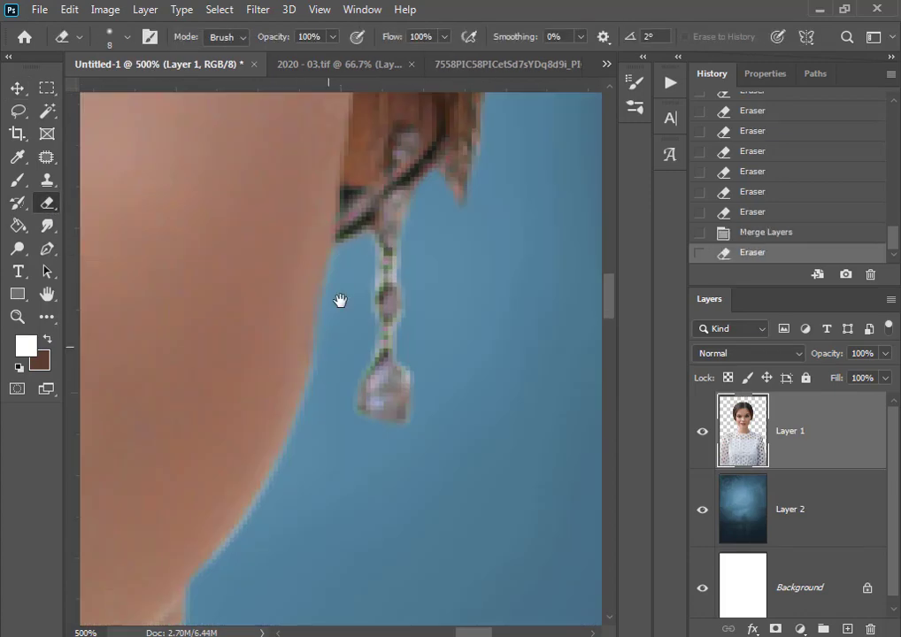
# Step: Erase the pale fringe along the jaw, neck and shoulder on the earring side with the 8 px Eraser
pyautogui.moveTo(326, 275); pyautogui.dragTo(272, 475)
pyautogui.moveTo(271, 474)
pyautogui.mouseDown()
pyautogui.moveTo(333, 253)
pyautogui.moveTo(259, 362)
pyautogui.mouseUp()
pyautogui.moveTo(260, 362); pyautogui.dragTo(286, 252)
pyautogui.moveTo(288, 384); pyautogui.dragTo(292, 474)
pyautogui.moveTo(292, 475)
pyautogui.mouseDown()
pyautogui.moveTo(155, 237)
pyautogui.moveTo(232, 363)
pyautogui.mouseUp()
pyautogui.moveTo(362, 400); pyautogui.dragTo(202, 328)
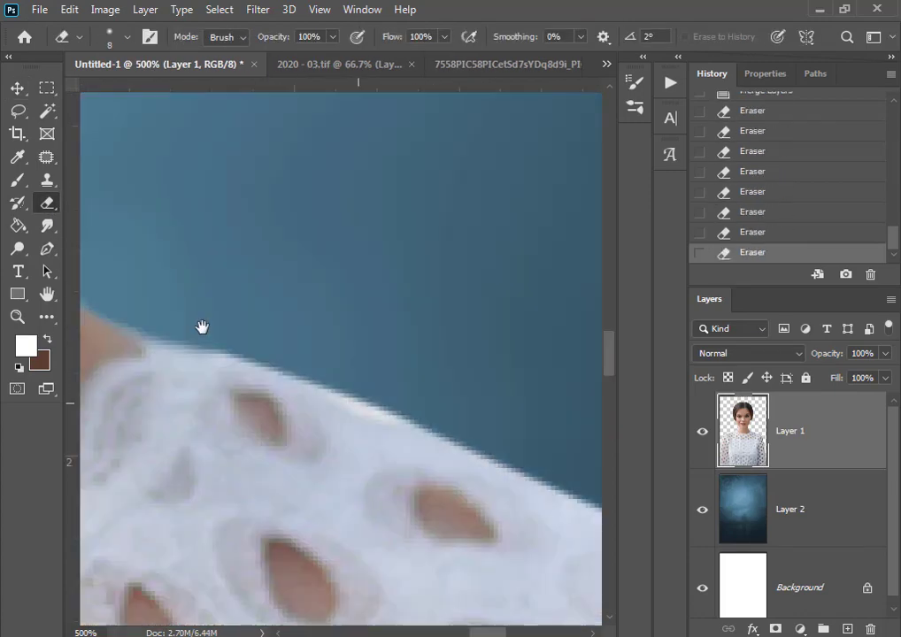
# Step: Clean the light fringe along the outer edge of the hair on Layer 1 with the 8 px Eraser
pyautogui.scroll(-7, 330, 326)
pyautogui.scroll(6, 395, 333)
pyautogui.moveTo(419, 222); pyautogui.dragTo(380, 496)
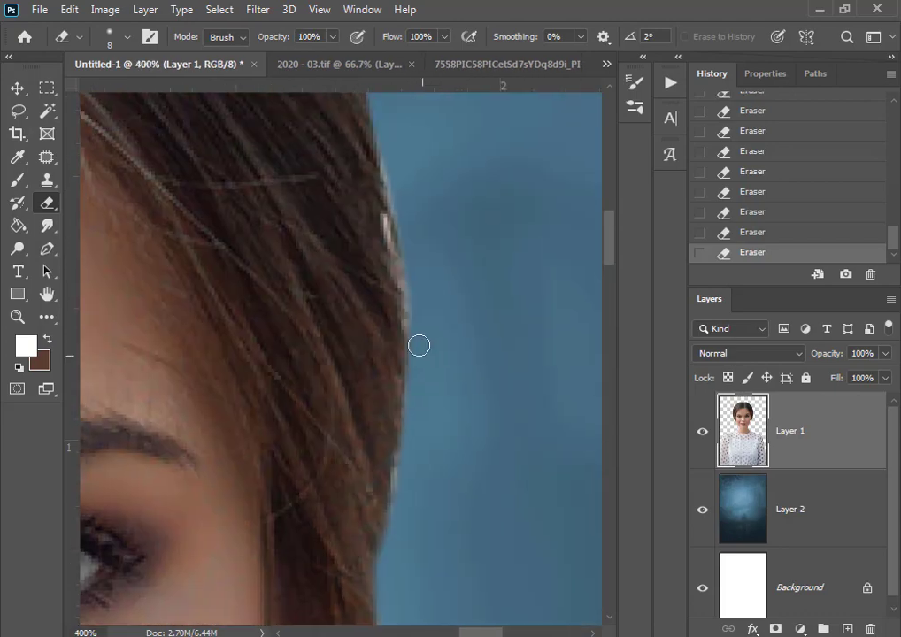
pyautogui.moveTo(380, 177); pyautogui.dragTo(455, 510)
pyautogui.moveTo(292, 159); pyautogui.dragTo(531, 336)
pyautogui.moveTo(341, 219); pyautogui.dragTo(553, 221)
pyautogui.scroll(-4, 372, 318)
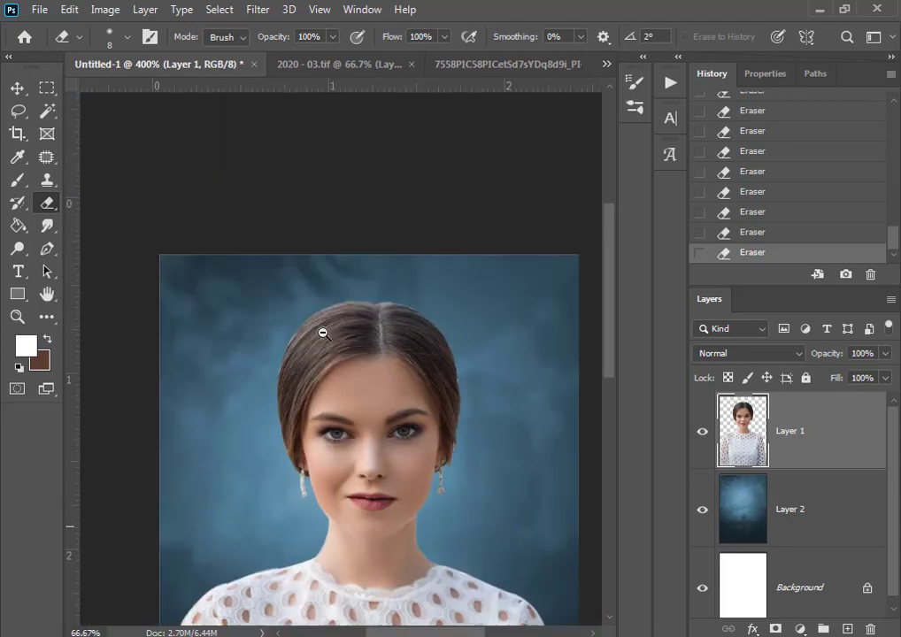
pyautogui.scroll(4, 323, 333)
pyautogui.scroll(-10, 349, 286)
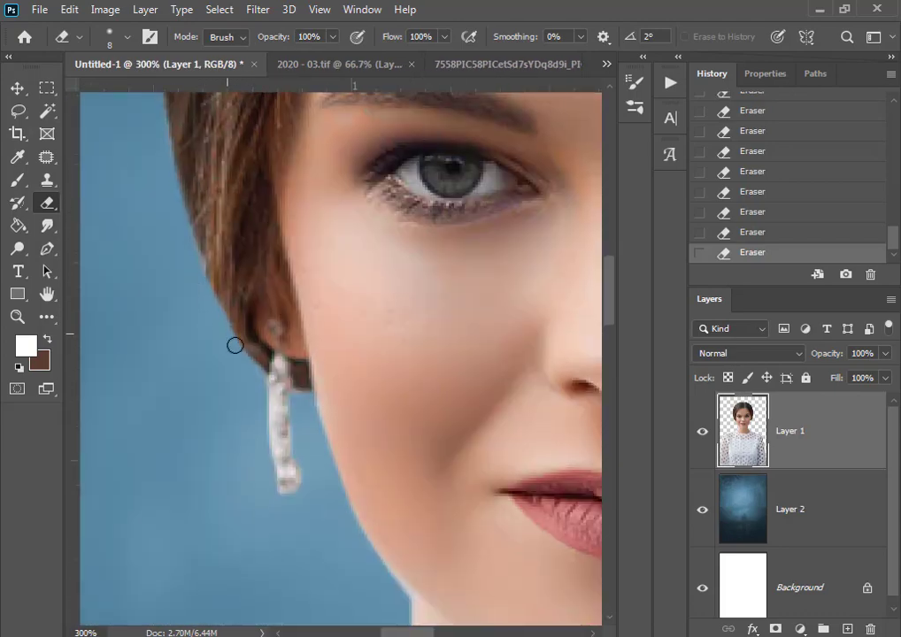
pyautogui.scroll(-4, 235, 346)
# Step: Burn the midtones of the woman's face and hair at 49% exposure with a soft brush of up to 125 px
pyautogui.rightClick(22, 255)
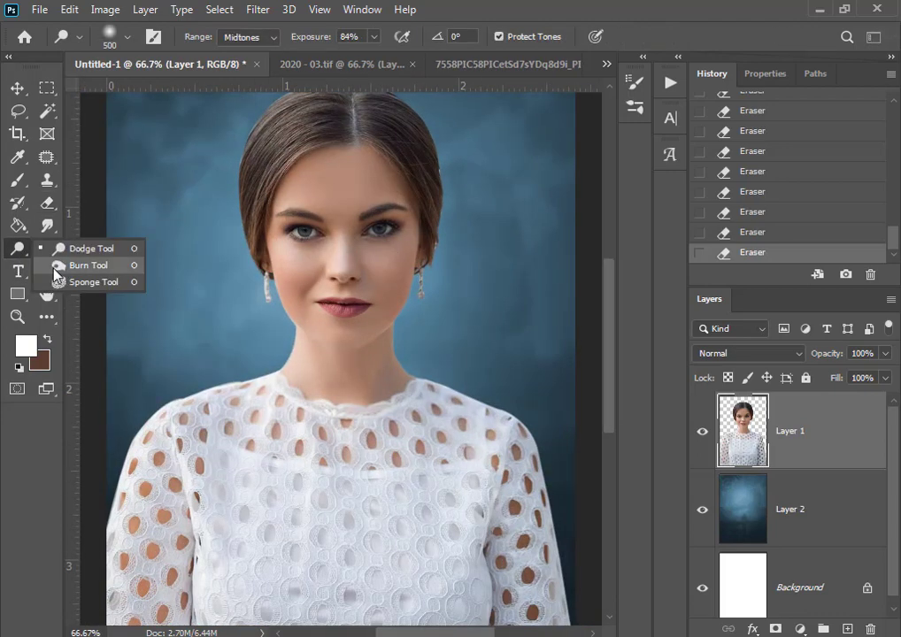
pyautogui.click(59, 266)
pyautogui.keyDown('ctrl'); pyautogui.click(358, 156); pyautogui.keyUp('ctrl')
pyautogui.moveTo(346, 249); pyautogui.dragTo(339, 462)
pyautogui.moveTo(356, 281)
pyautogui.mouseDown()
pyautogui.moveTo(358, 314)
pyautogui.moveTo(359, 296)
pyautogui.moveTo(435, 311)
pyautogui.moveTo(360, 315)
pyautogui.mouseUp()
pyautogui.press(']')
pyautogui.press(']')
pyautogui.press('[')
pyautogui.press(']')
pyautogui.moveTo(232, 349)
pyautogui.mouseDown()
pyautogui.moveTo(191, 426)
pyautogui.moveTo(202, 438)
pyautogui.mouseUp()
pyautogui.keyDown('alt'); pyautogui.click(304, 424); pyautogui.keyUp('alt')
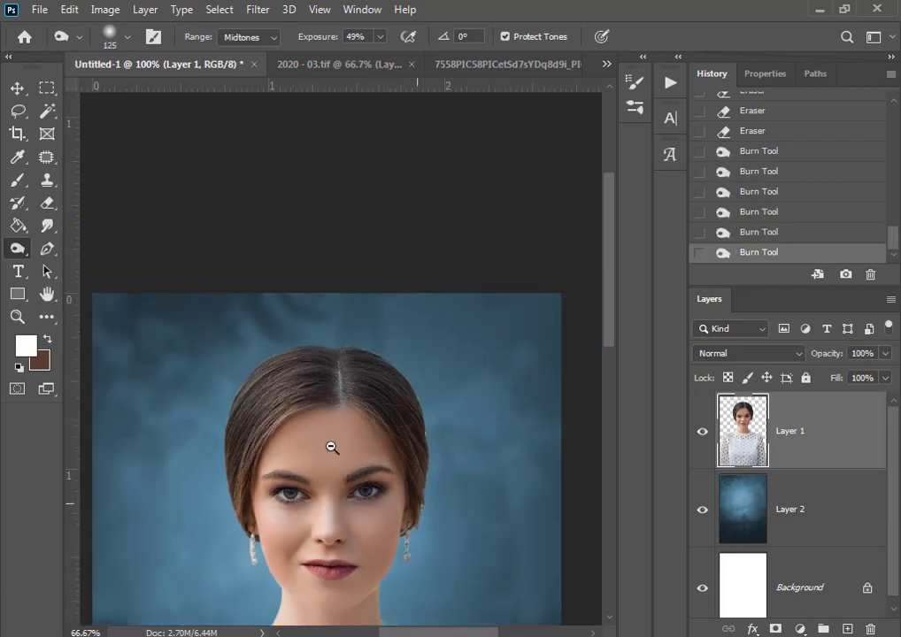
pyautogui.keyDown('alt'); pyautogui.click(332, 446); pyautogui.keyUp('alt')
pyautogui.keyDown('alt'); pyautogui.click(378, 412); pyautogui.keyUp('alt')
pyautogui.keyDown('ctrl'); pyautogui.click(354, 374); pyautogui.keyUp('ctrl')
pyautogui.keyDown('ctrl'); pyautogui.click(344, 353); pyautogui.keyUp('ctrl')
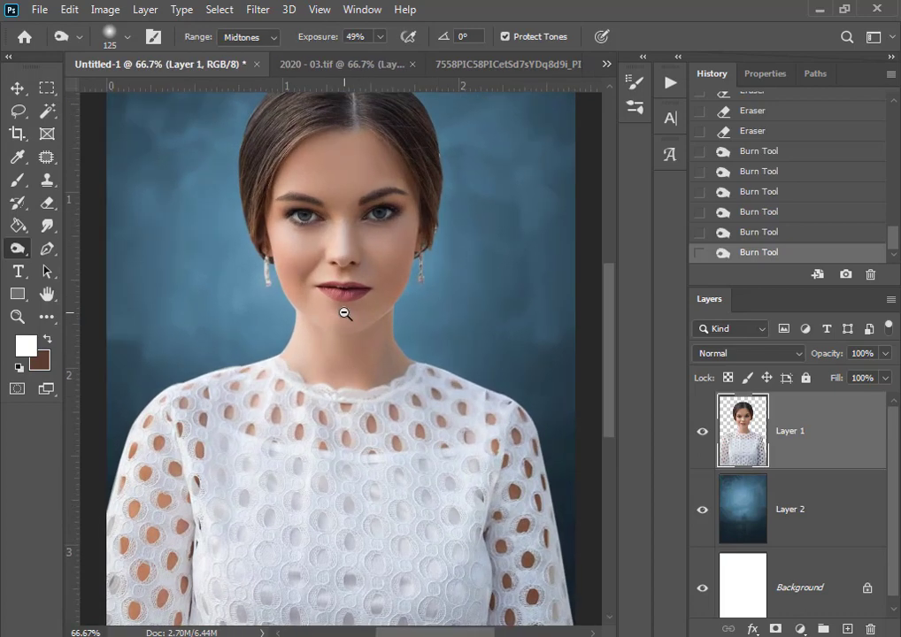
pyautogui.keyDown('alt'); pyautogui.click(344, 313); pyautogui.keyUp('alt')
pyautogui.keyDown('ctrl'); pyautogui.click(248, 322); pyautogui.keyUp('ctrl')
# Step: Dodge the midtones of the woman's face at 84% exposure with a soft 250 px brush
pyautogui.rightClick(22, 250)
pyautogui.click(85, 249)
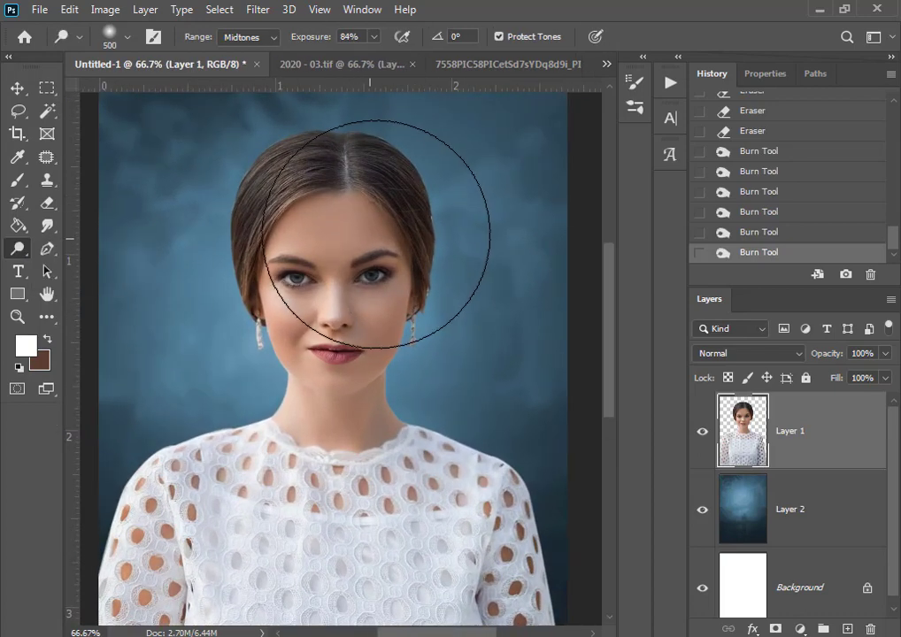
pyautogui.click(388, 302)
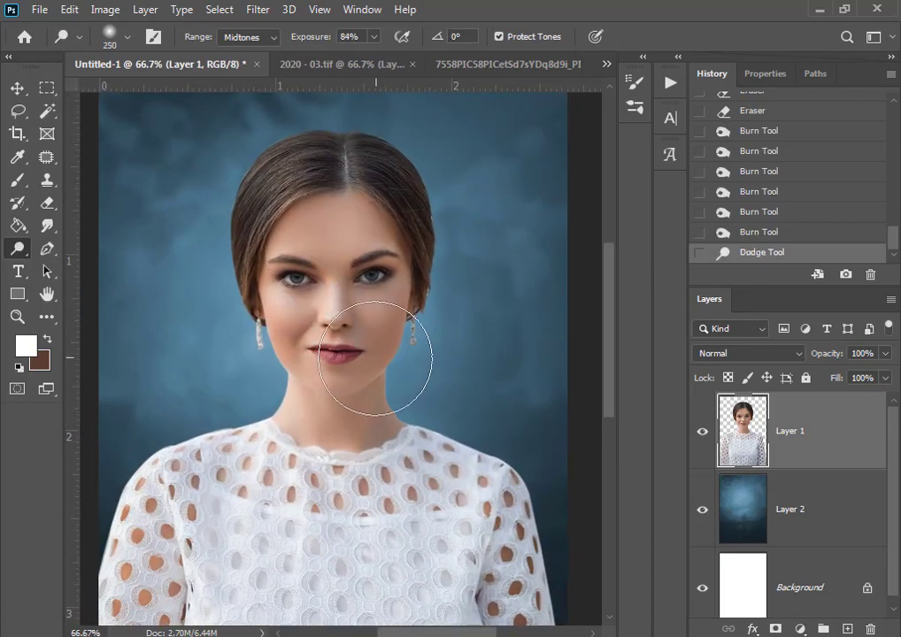
pyautogui.click(368, 332)
pyautogui.keyDown('alt'); pyautogui.click(352, 438); pyautogui.keyUp('alt')
pyautogui.keyDown('ctrl'); pyautogui.click(371, 375); pyautogui.keyUp('ctrl')
pyautogui.moveTo(379, 333); pyautogui.dragTo(371, 380)
pyautogui.keyDown('alt'); pyautogui.click(300, 445); pyautogui.keyUp('alt')
pyautogui.keyDown('ctrl'); pyautogui.click(421, 253); pyautogui.keyUp('ctrl')
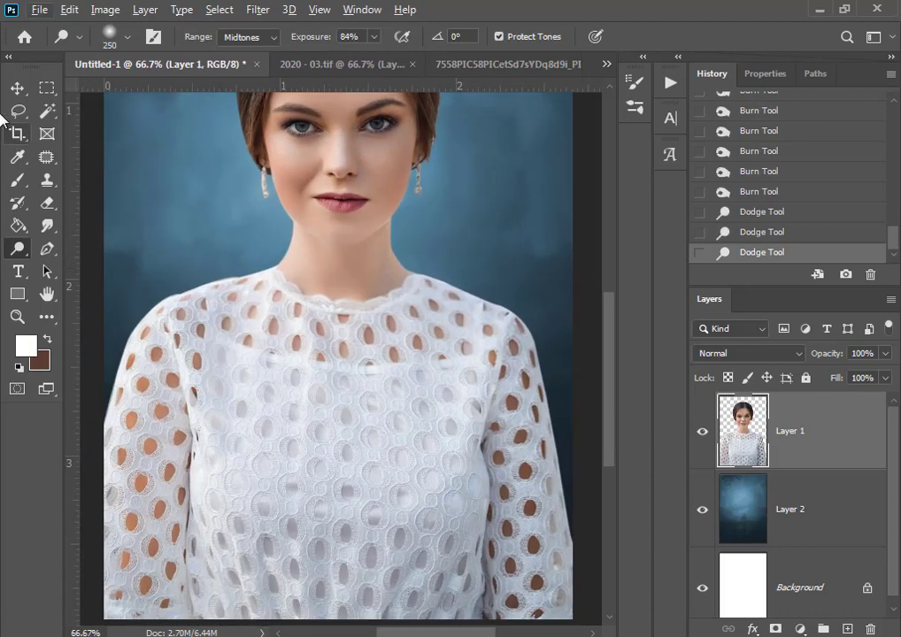
# Step: Open the Camera Raw Filter on Layer 1 and set Contrast to +22
pyautogui.click(17, 87)
pyautogui.keyDown('alt'); pyautogui.click(350, 301); pyautogui.keyUp('alt')
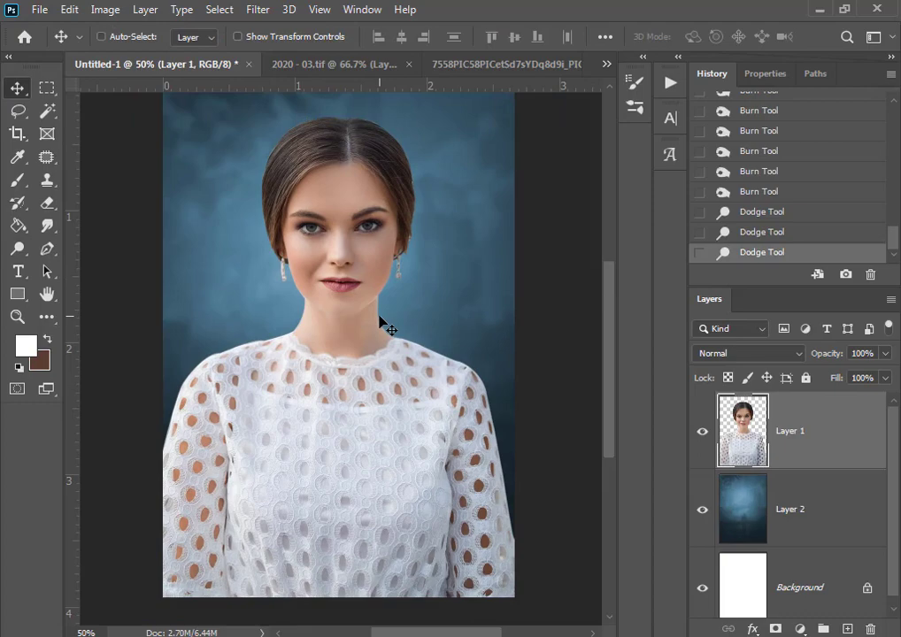
pyautogui.hotkey('ctrl', 'shift', 'a')
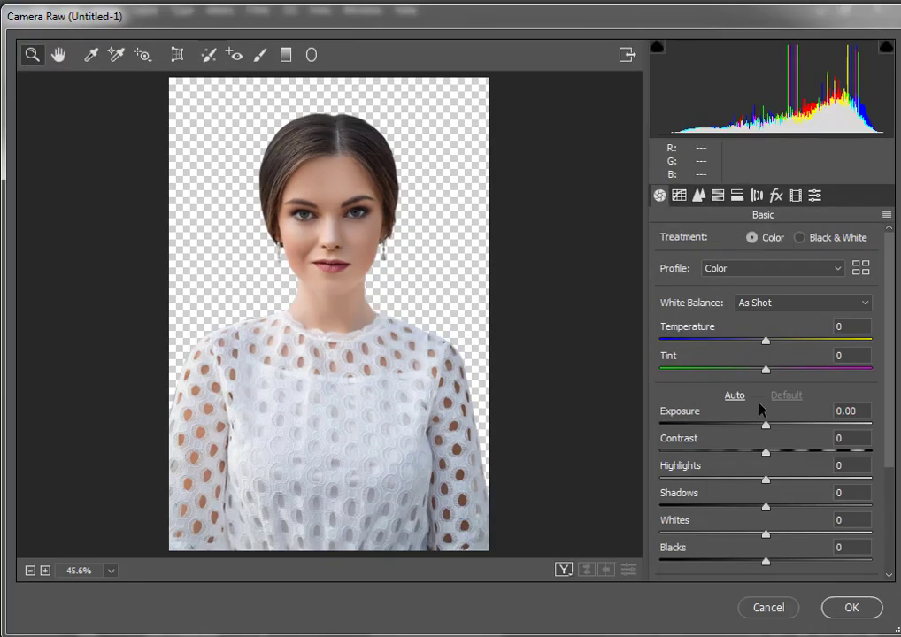
pyautogui.moveTo(766, 453); pyautogui.dragTo(789, 454)
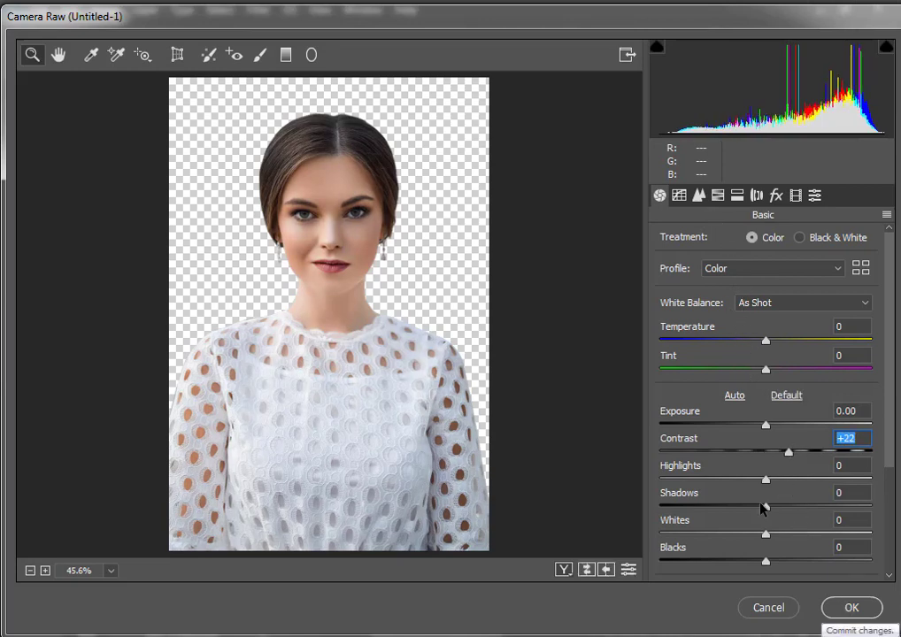
# Step: Set the HSL hue of the portrait to Reds -40, Oranges -15 and Yellows -24
pyautogui.click(699, 196)
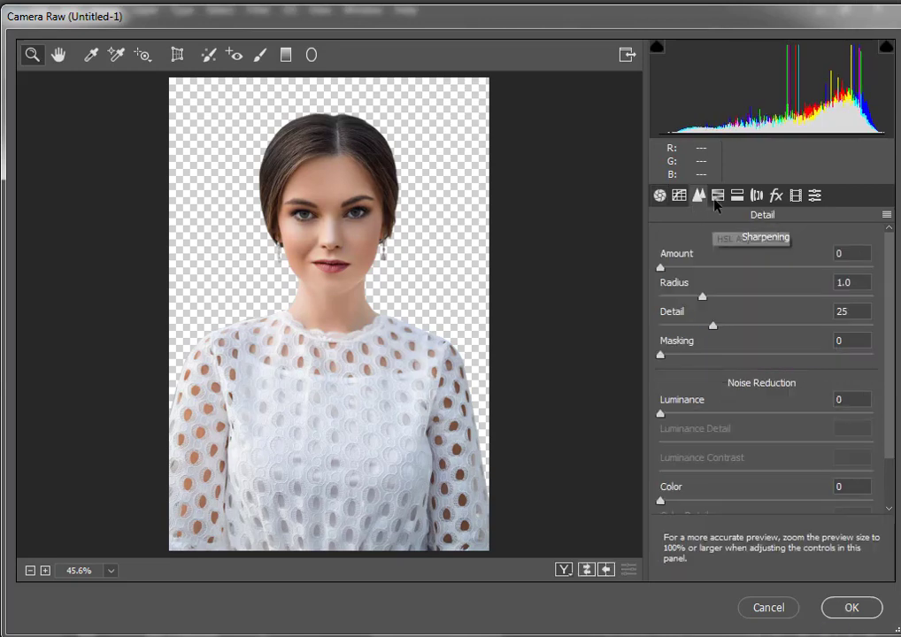
pyautogui.click(718, 195)
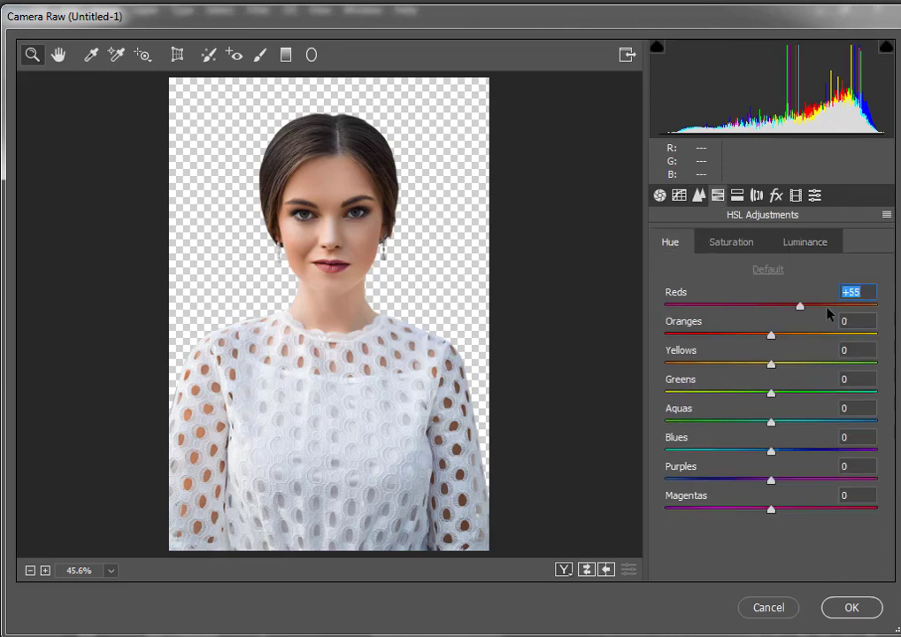
pyautogui.moveTo(827, 312); pyautogui.dragTo(728, 316)
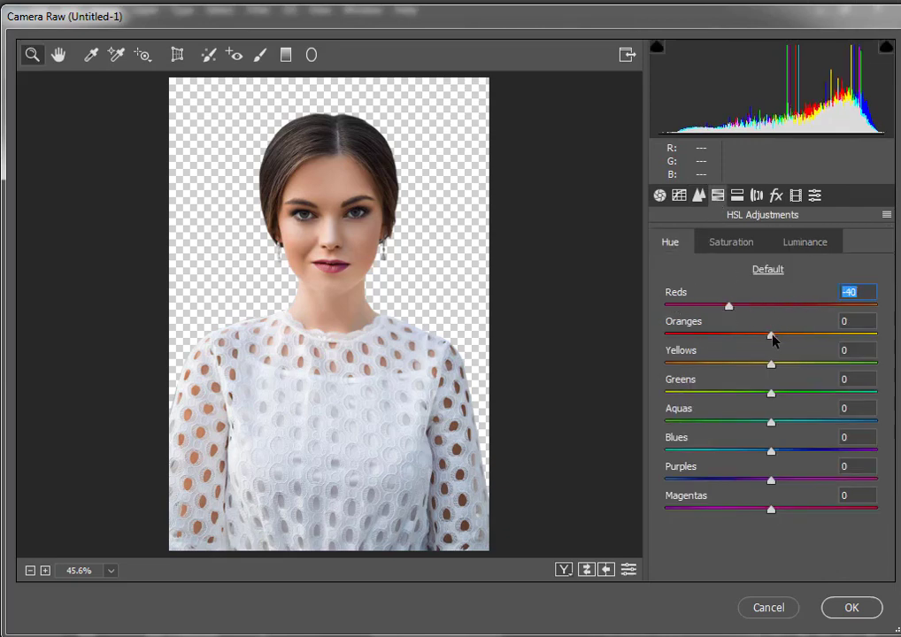
pyautogui.moveTo(772, 340); pyautogui.dragTo(743, 366)
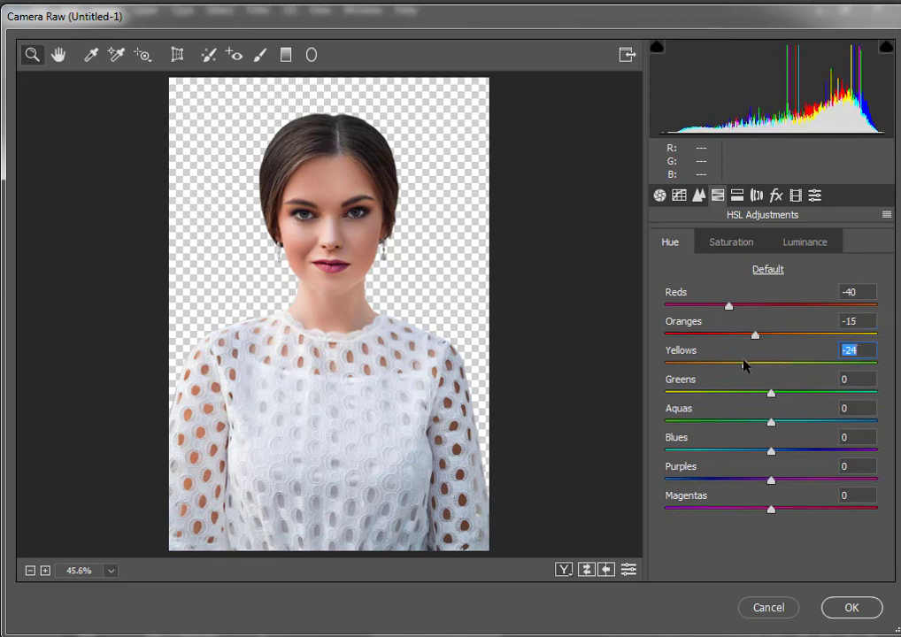
# Step: Set the HSL saturation of the portrait to Reds +28 and Oranges -3
pyautogui.click(732, 244)
pyautogui.moveTo(799, 315); pyautogui.dragTo(769, 339)
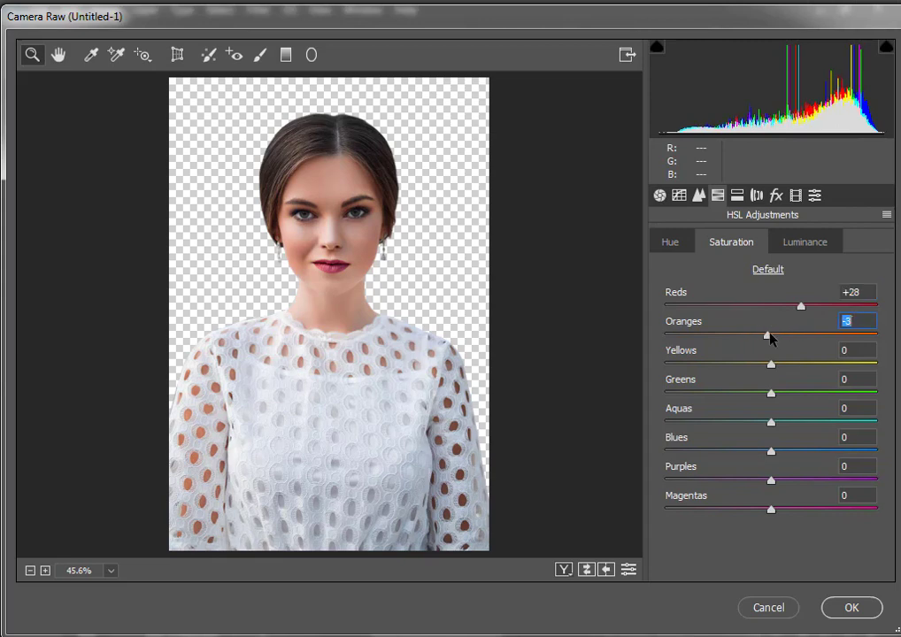
pyautogui.click(802, 253)
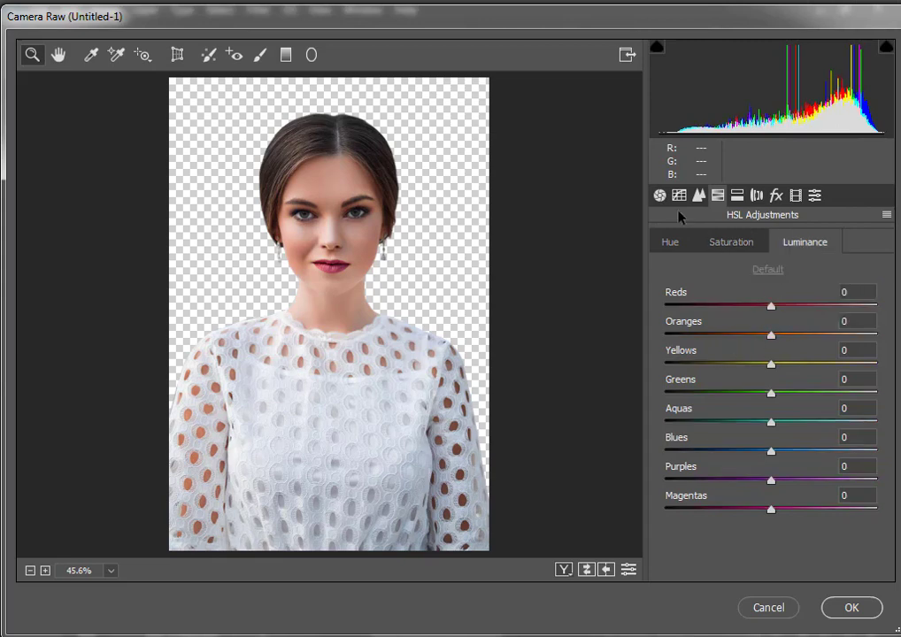
# Step: Raise the portrait's basic Exposure slightly and apply the Camera Raw Filter to Layer 1
pyautogui.click(659, 194)
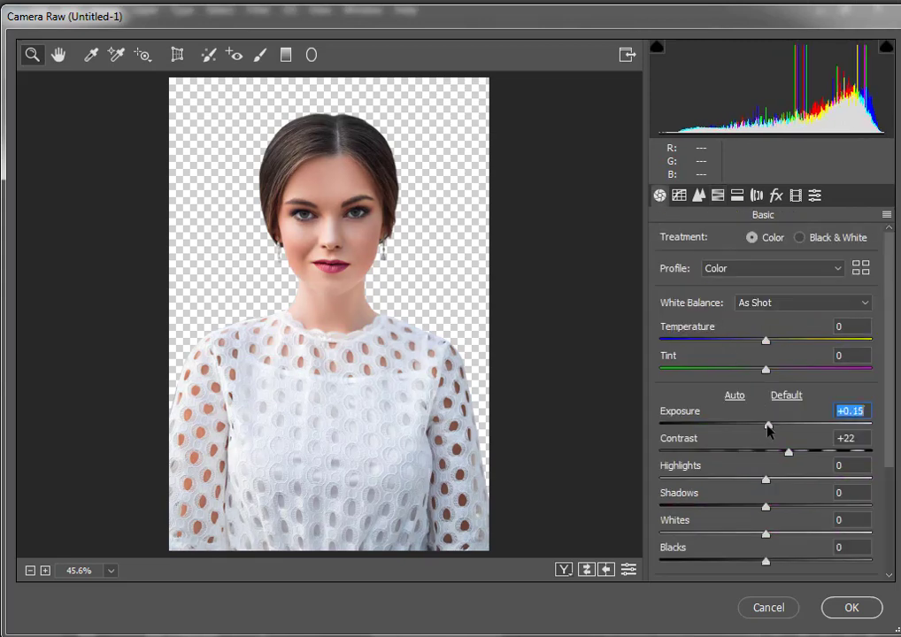
pyautogui.scroll(-3, 798, 542)
pyautogui.click(845, 608)
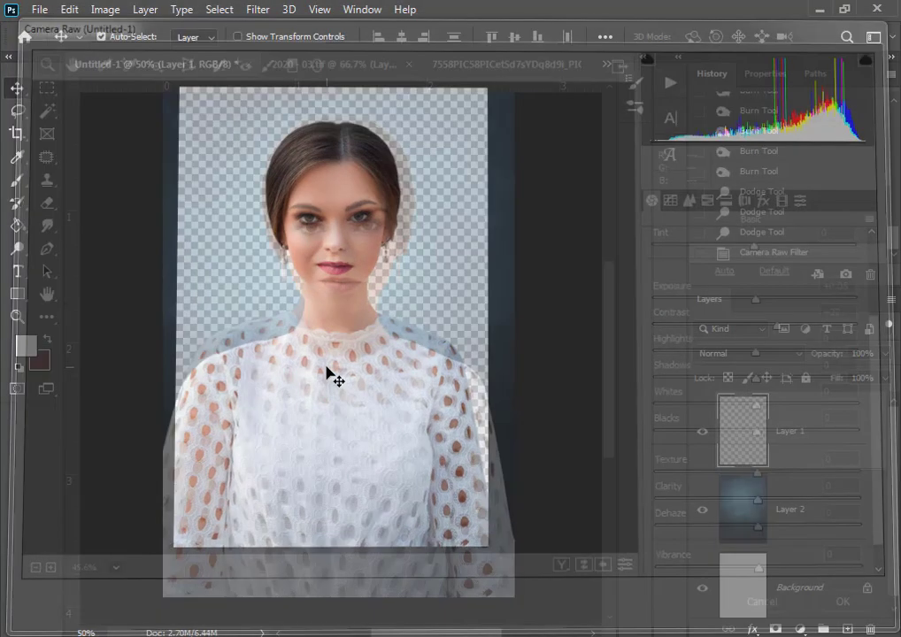
# Step: Fade the lower sleeves and bottom of the dress on Layer 1 into the backdrop with a soft 800 px Eraser
pyautogui.hotkey('ctrl', '-')
pyautogui.keyDown('ctrl'); pyautogui.click(350, 419); pyautogui.keyUp('ctrl')
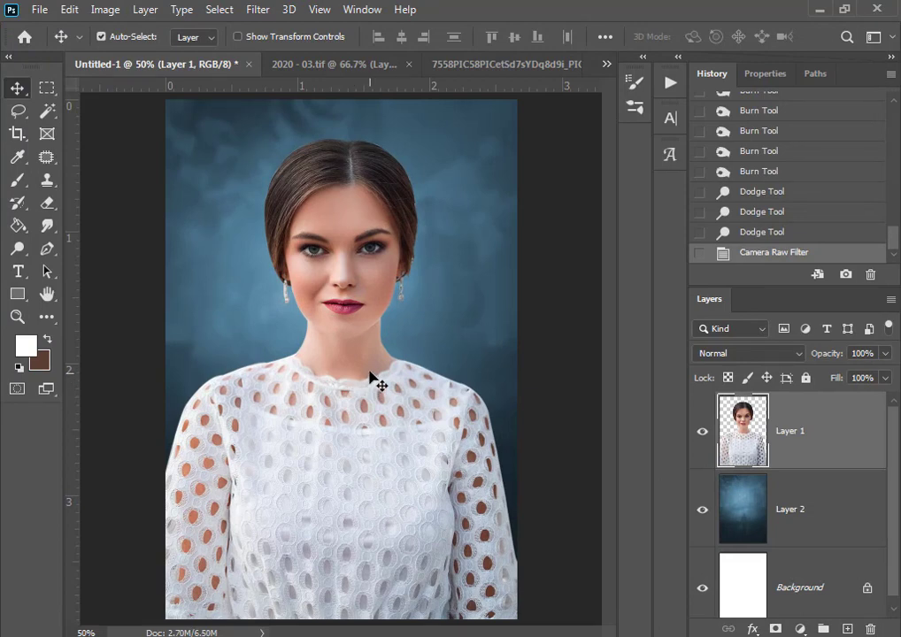
pyautogui.keyDown('alt'); pyautogui.click(364, 368); pyautogui.keyUp('alt')
pyautogui.keyDown('ctrl'); pyautogui.click(368, 369); pyautogui.keyUp('ctrl')
pyautogui.keyDown('alt'); pyautogui.click(338, 399); pyautogui.keyUp('alt')
pyautogui.click(47, 204)
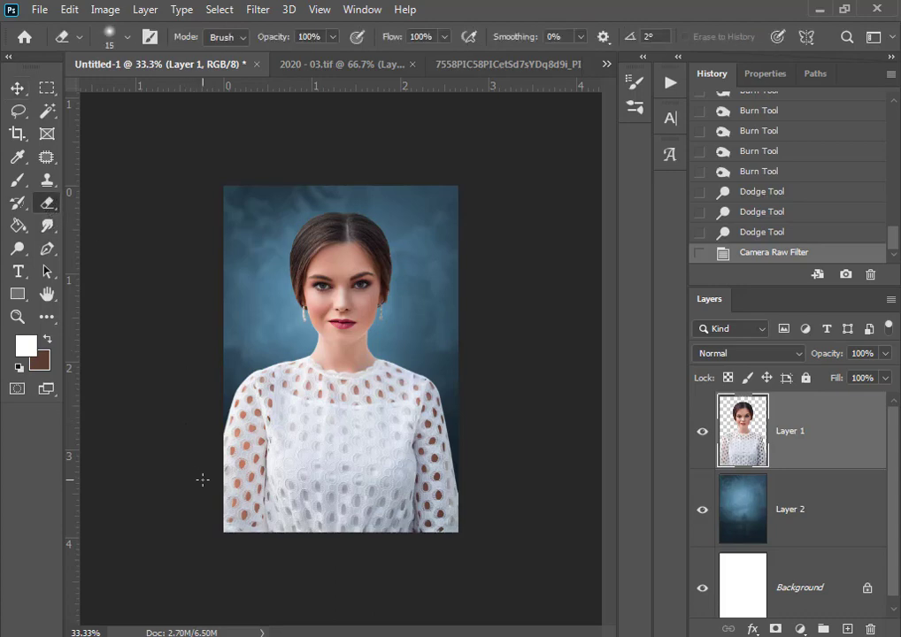
pyautogui.press(']')
pyautogui.press(']')
pyautogui.press(']')
pyautogui.press(']')
pyautogui.press(']')
pyautogui.press(']')
pyautogui.press(']')
pyautogui.press(']')
pyautogui.press(']')
pyautogui.press(']')
pyautogui.press(']')
pyautogui.press(']')
pyautogui.press(']')
pyautogui.press(']')
pyautogui.press(']')
pyautogui.press('[')
pyautogui.press('[')
pyautogui.press('[')
pyautogui.press('[')
pyautogui.press('[')
pyautogui.press('[')
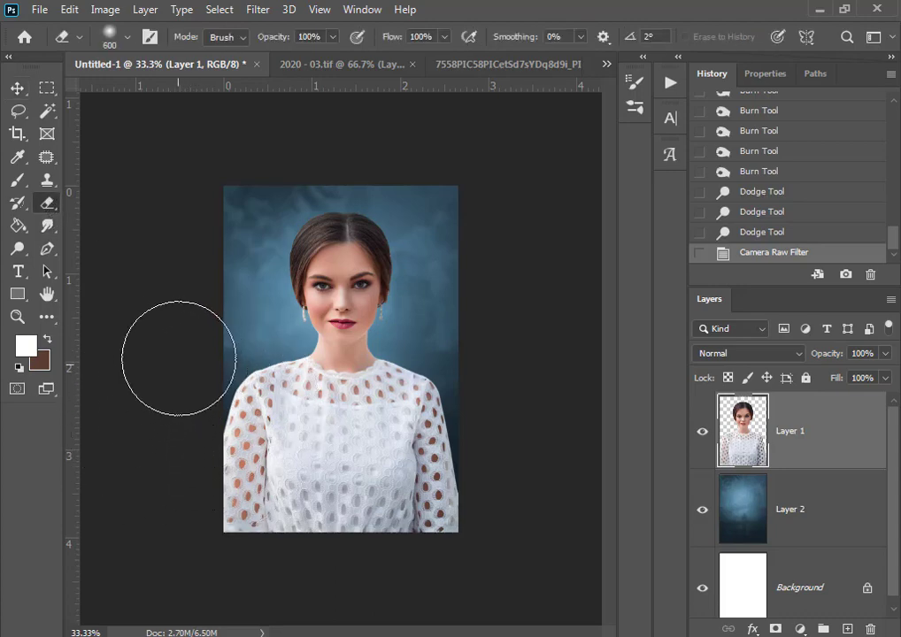
pyautogui.press(']')
pyautogui.press(']')
pyautogui.press(']')
pyautogui.moveTo(195, 602); pyautogui.dragTo(181, 542)
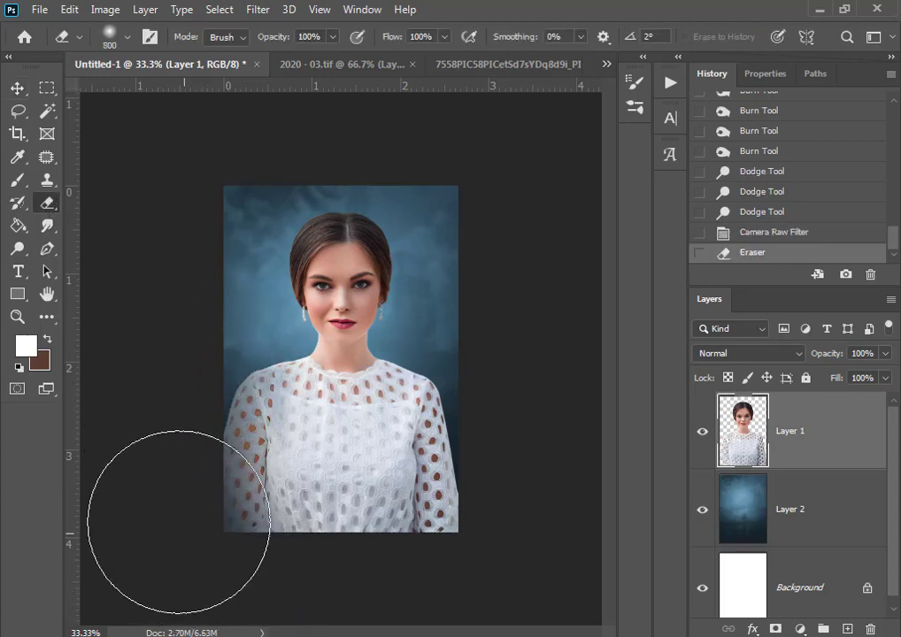
pyautogui.moveTo(220, 578)
pyautogui.mouseDown()
pyautogui.moveTo(298, 600)
pyautogui.moveTo(364, 606)
pyautogui.moveTo(427, 602)
pyautogui.moveTo(478, 565)
pyautogui.moveTo(515, 503)
pyautogui.moveTo(546, 396)
pyautogui.moveTo(534, 344)
pyautogui.moveTo(547, 491)
pyautogui.moveTo(533, 581)
pyautogui.moveTo(560, 381)
pyautogui.moveTo(523, 493)
pyautogui.mouseUp()
# Step: Soften the sleeve and shoulder edges of the dress with single Eraser dabs, reducing the brush from 700 to 500 px
pyautogui.press('[')
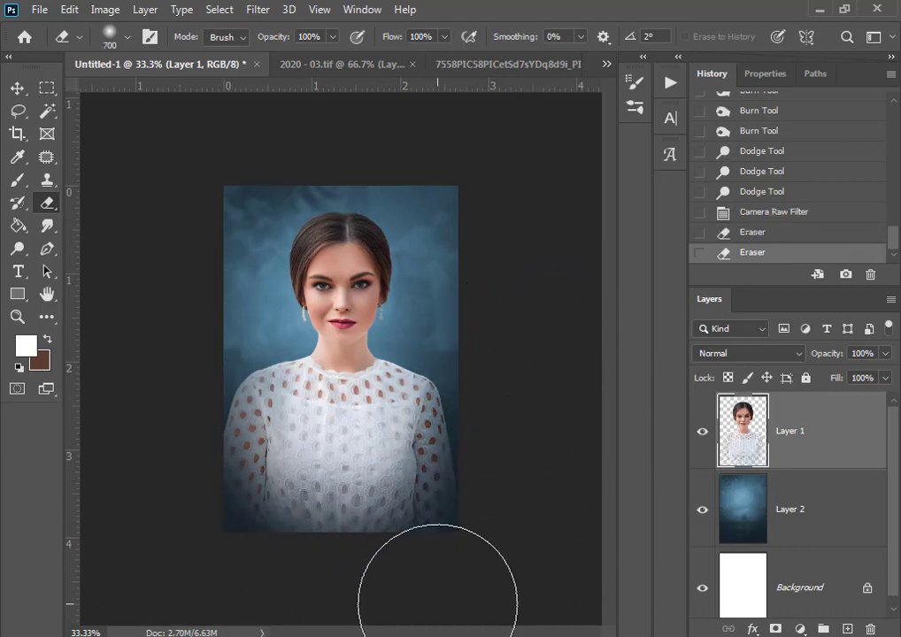
pyautogui.click(463, 443)
pyautogui.press('[')
pyautogui.click(445, 370)
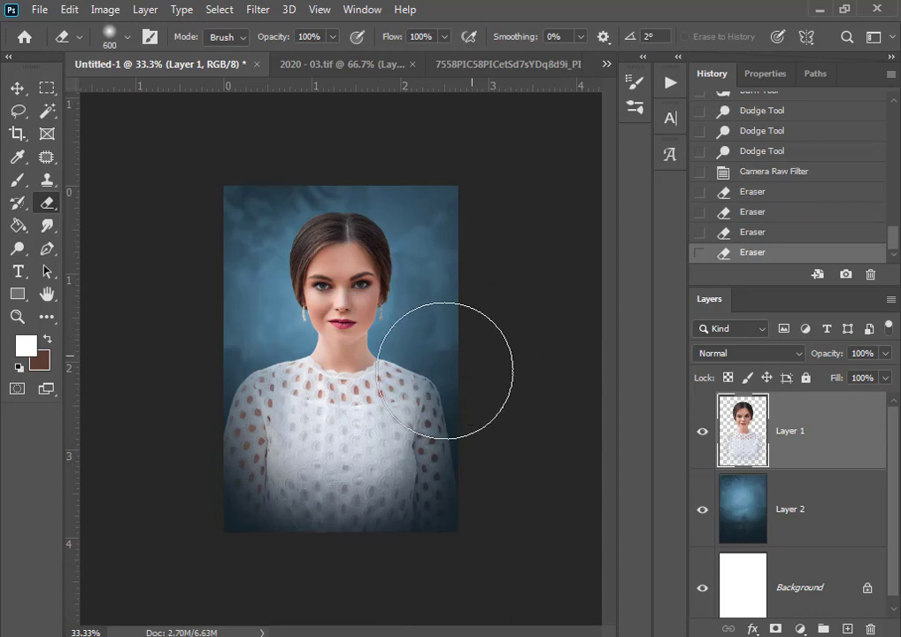
pyautogui.press('[')
pyautogui.click(242, 332)
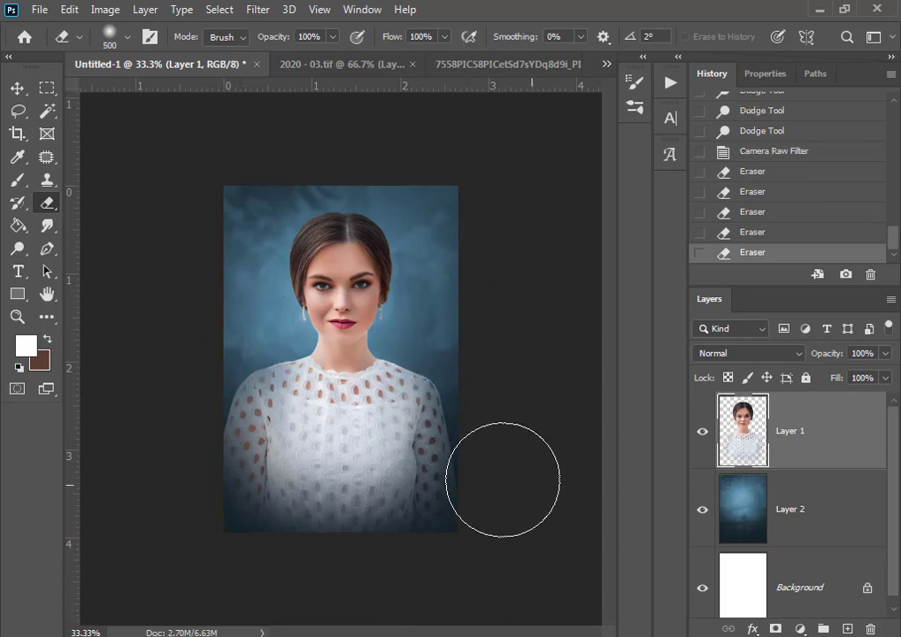
# Step: Stamp all visible layers into a new layer, set its blend mode to Overlay and reduce its opacity
pyautogui.keyDown('alt'); pyautogui.click(372, 339); pyautogui.keyUp('alt')
pyautogui.keyDown('ctrl'); pyautogui.click(366, 319); pyautogui.keyUp('ctrl')
pyautogui.keyDown('ctrl'); pyautogui.click(367, 320); pyautogui.keyUp('ctrl')
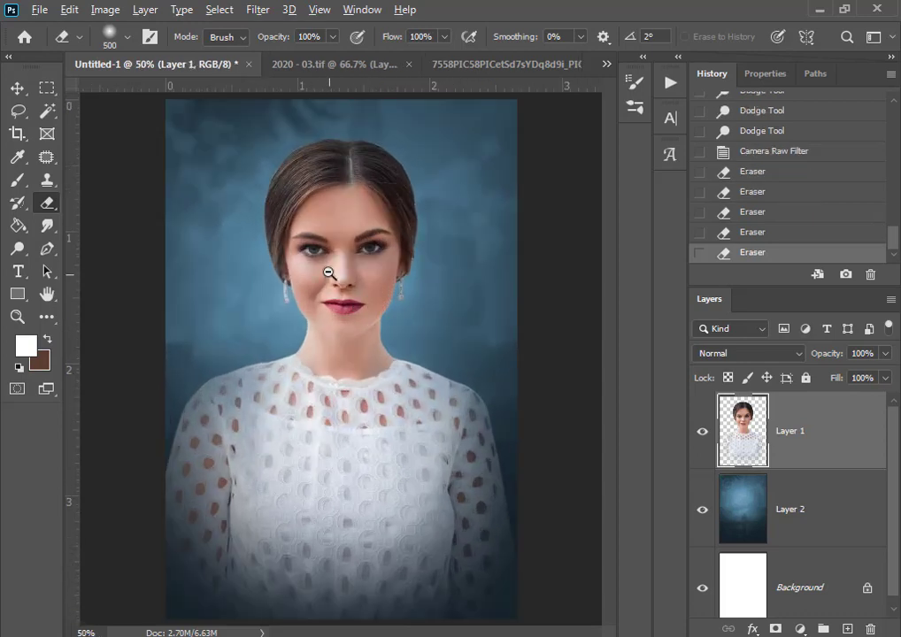
pyautogui.keyDown('alt'); pyautogui.click(344, 306); pyautogui.keyUp('alt')
pyautogui.keyDown('alt'); pyautogui.click(346, 318); pyautogui.keyUp('alt')
pyautogui.keyDown('ctrl'); pyautogui.click(351, 350); pyautogui.keyUp('ctrl')
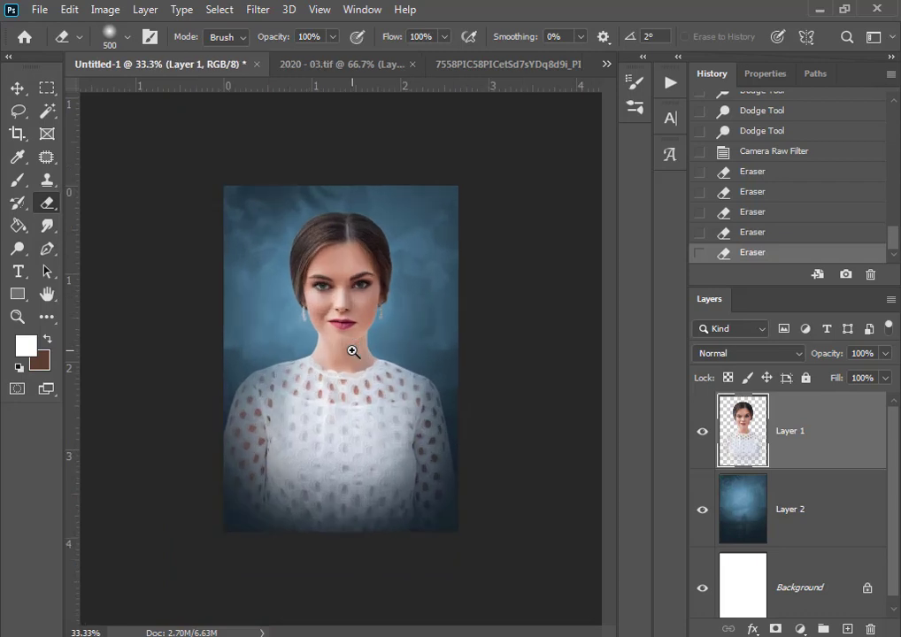
pyautogui.hotkey('ctrl', 'shift', 'alt', 'e')
pyautogui.click(748, 353)
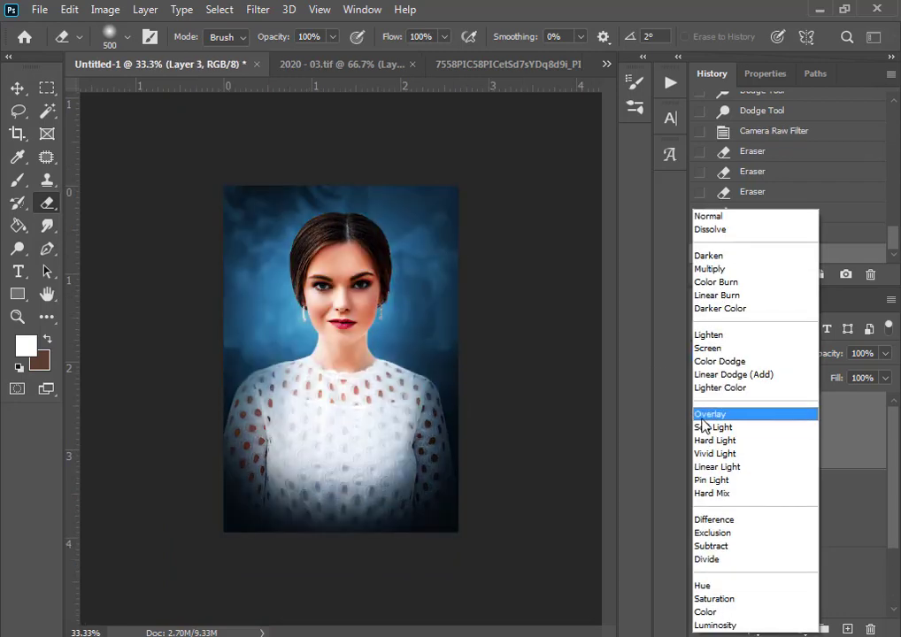
pyautogui.click(708, 414)
pyautogui.click(884, 353)
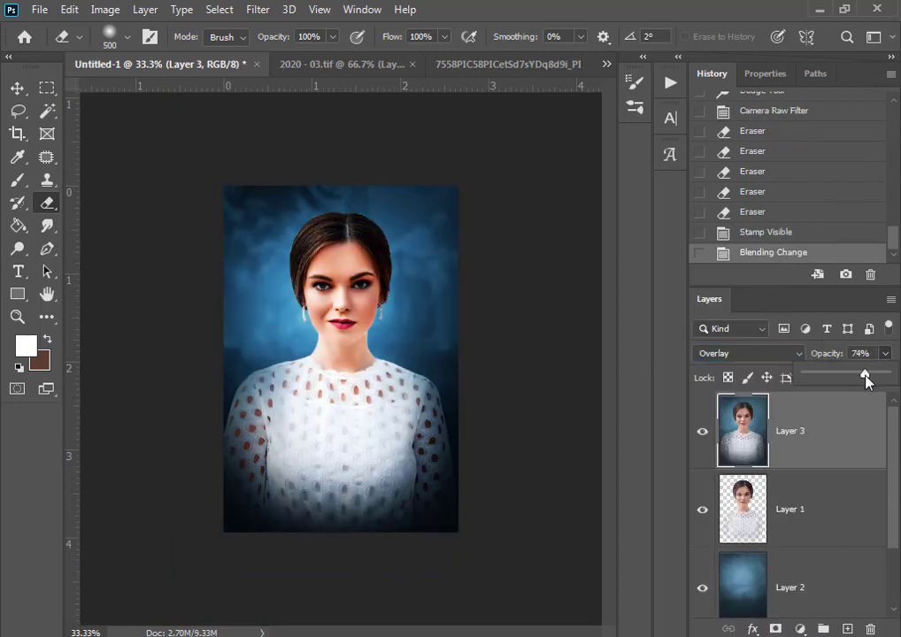
pyautogui.moveTo(865, 378); pyautogui.dragTo(857, 375)
# Step: Stamp the visible layers into another new layer and apply the GREYCstoration filter to it with Strength 111
pyautogui.hotkey('ctrl', 'shift', 'alt', 'e')
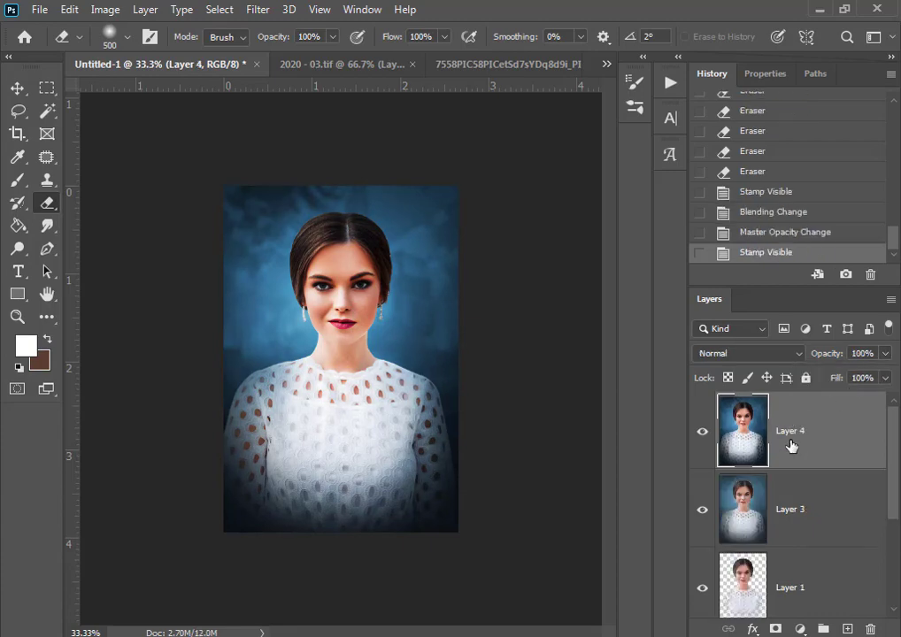
pyautogui.scroll(-1, 747, 246)
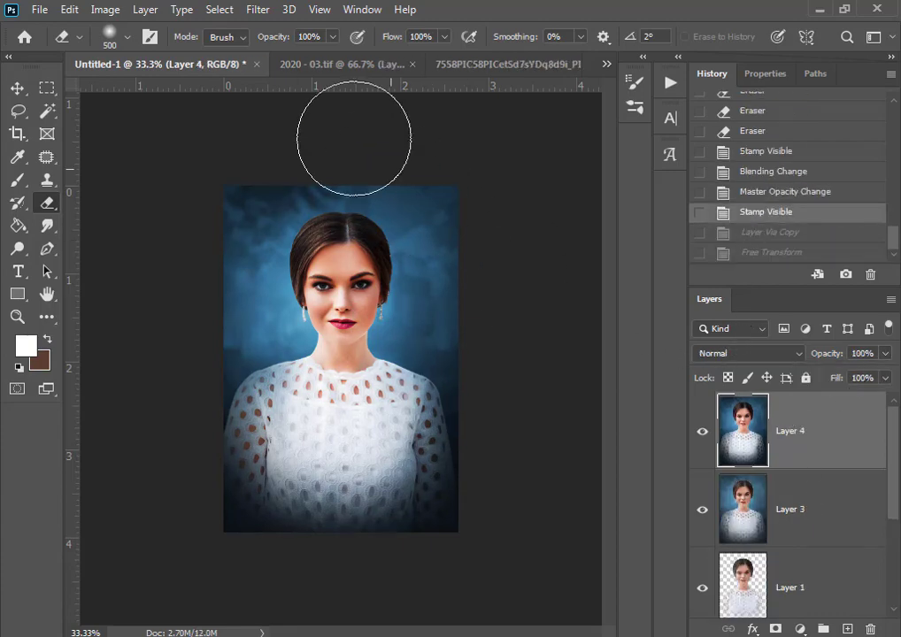
pyautogui.click(257, 9)
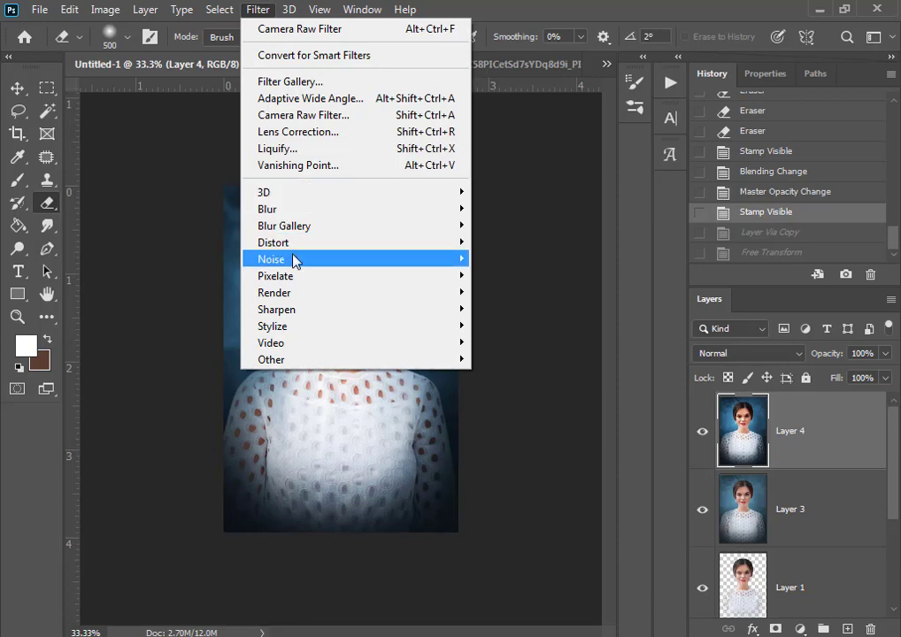
pyautogui.moveTo(294, 260)
pyautogui.click(482, 310)
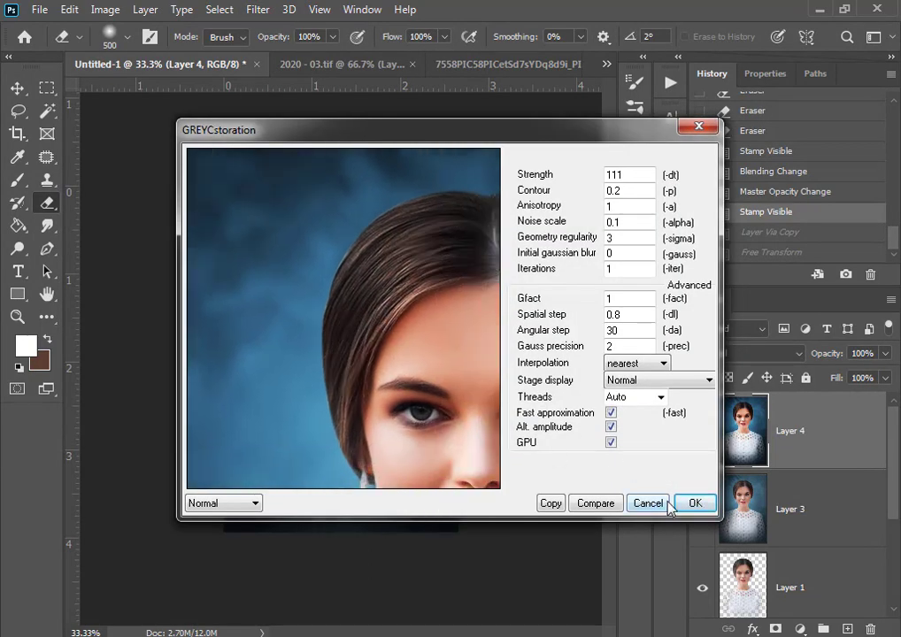
pyautogui.click(677, 503)
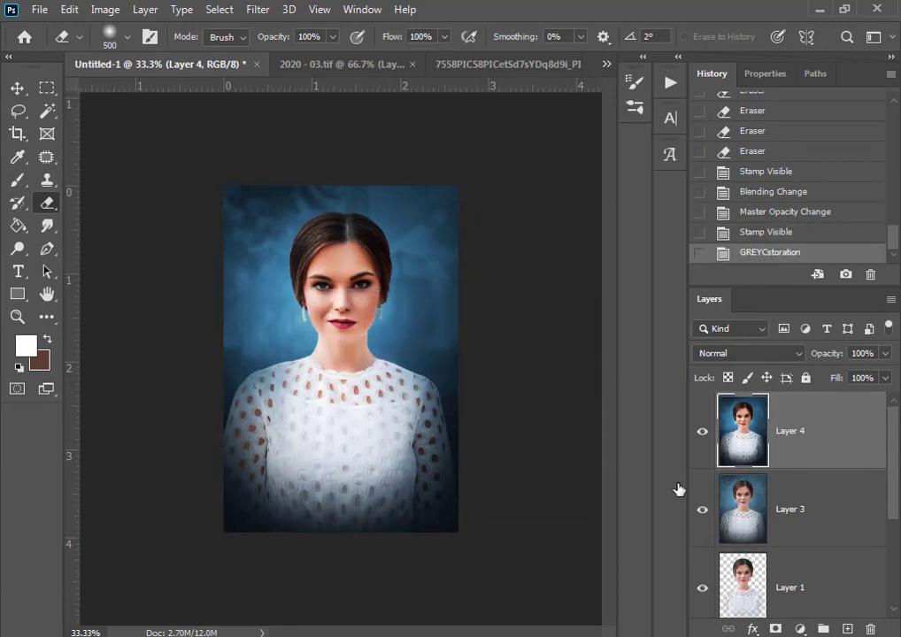
# Step: Compare the portrait with the filtered Layer 4 hidden and shown
pyautogui.hotkey('ctrl', '+')
pyautogui.scroll(1, 397, 261)
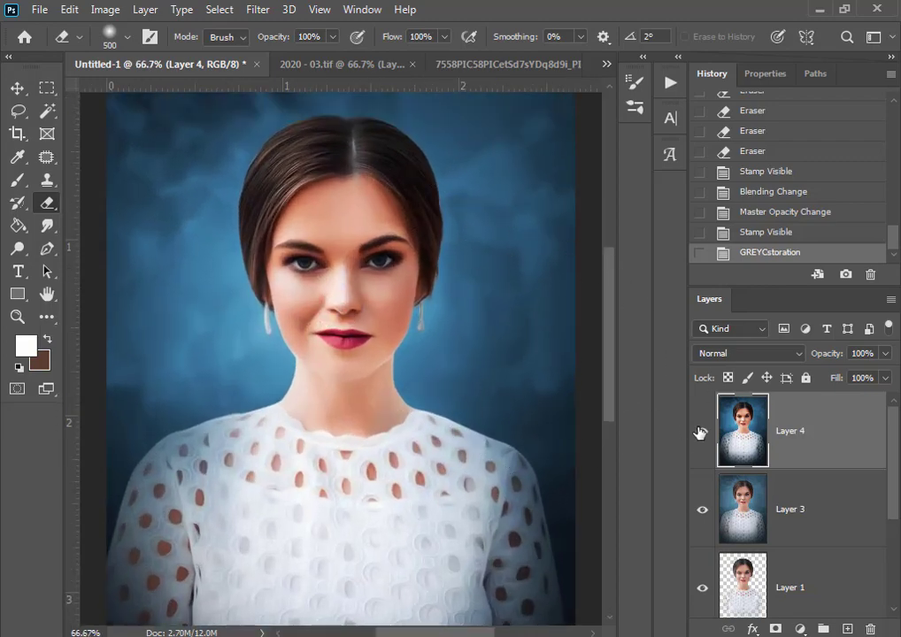
pyautogui.click(701, 431)
pyautogui.click(702, 431)
# Step: Erase the filtered Layer 4 over both eyes with a small soft Eraser to bring back their detail
pyautogui.keyDown('ctrl'); pyautogui.click(339, 269); pyautogui.keyUp('ctrl')
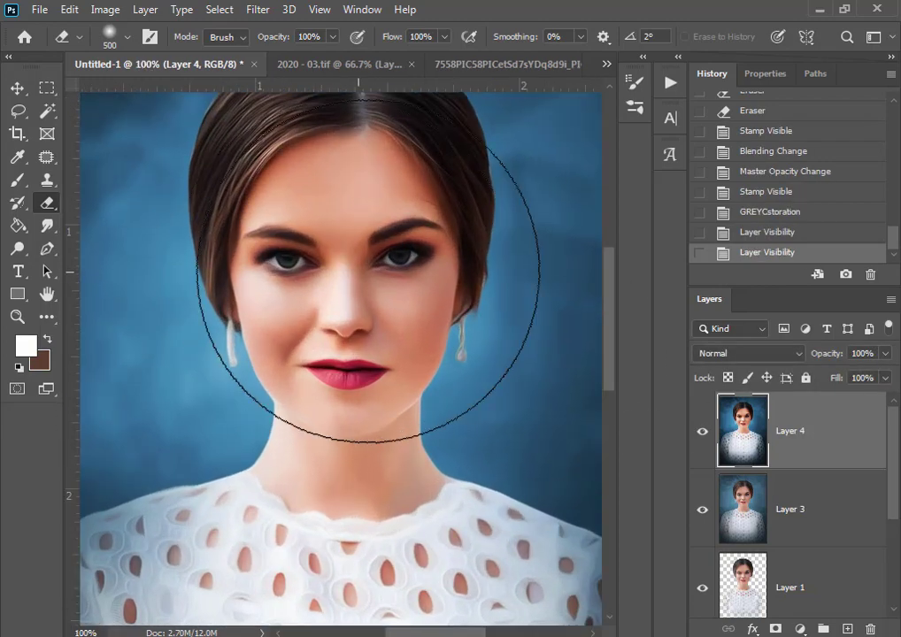
pyautogui.press('[')
pyautogui.press('[')
pyautogui.press('[')
pyautogui.press('[')
pyautogui.press('[')
pyautogui.press('[')
pyautogui.press('[')
pyautogui.press('[')
pyautogui.press('[')
pyautogui.press('[')
pyautogui.press('[')
pyautogui.press('[')
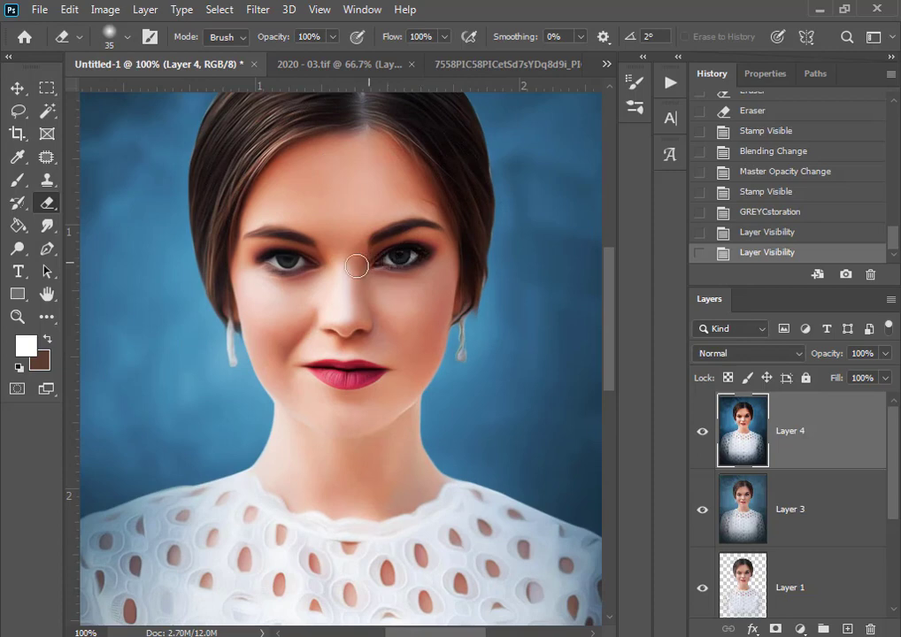
pyautogui.moveTo(356, 265); pyautogui.dragTo(345, 266)
pyautogui.moveTo(308, 263); pyautogui.dragTo(265, 256)
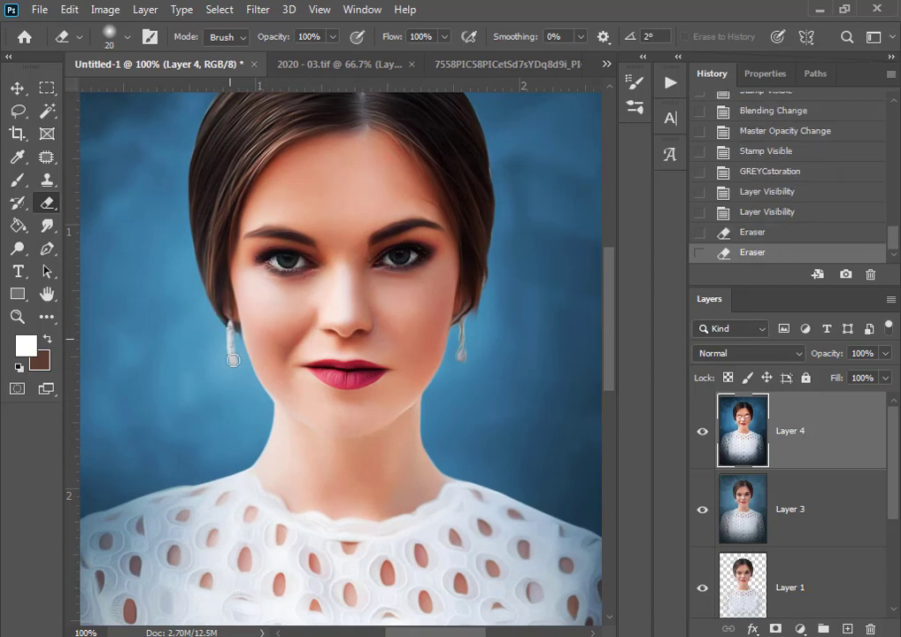
# Step: Erase Layer 4 over both earrings and the lips with a soft Eraser of 20 to 25 px
pyautogui.moveTo(233, 361); pyautogui.dragTo(230, 329)
pyautogui.press(']')
pyautogui.moveTo(462, 351)
pyautogui.mouseDown()
pyautogui.moveTo(477, 285)
pyautogui.moveTo(464, 319)
pyautogui.mouseUp()
pyautogui.moveTo(390, 354)
pyautogui.mouseDown()
pyautogui.moveTo(342, 410)
pyautogui.moveTo(346, 384)
pyautogui.moveTo(368, 376)
pyautogui.mouseUp()
# Step: Stamp all visible layers into a new layer on top of Layer 4
pyautogui.hotkey('ctrl', 'shift', 'alt', 'e')
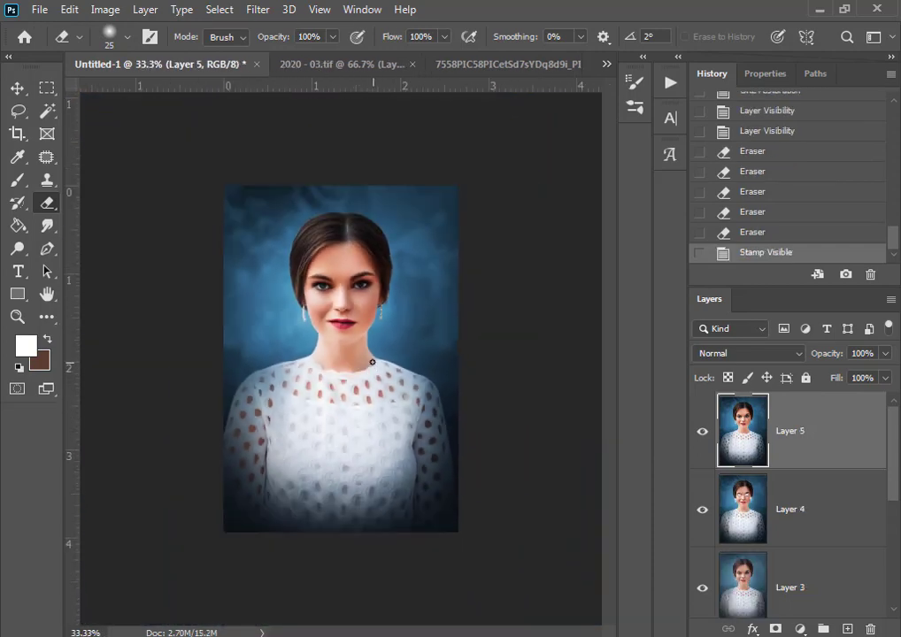
pyautogui.keyDown('ctrl'); pyautogui.keyDown('alt'); pyautogui.click(352, 331); pyautogui.keyUp('alt'); pyautogui.keyUp('ctrl')
pyautogui.keyDown('ctrl'); pyautogui.click(346, 325); pyautogui.keyUp('ctrl')
pyautogui.keyDown('ctrl'); pyautogui.click(346, 325); pyautogui.keyUp('ctrl')
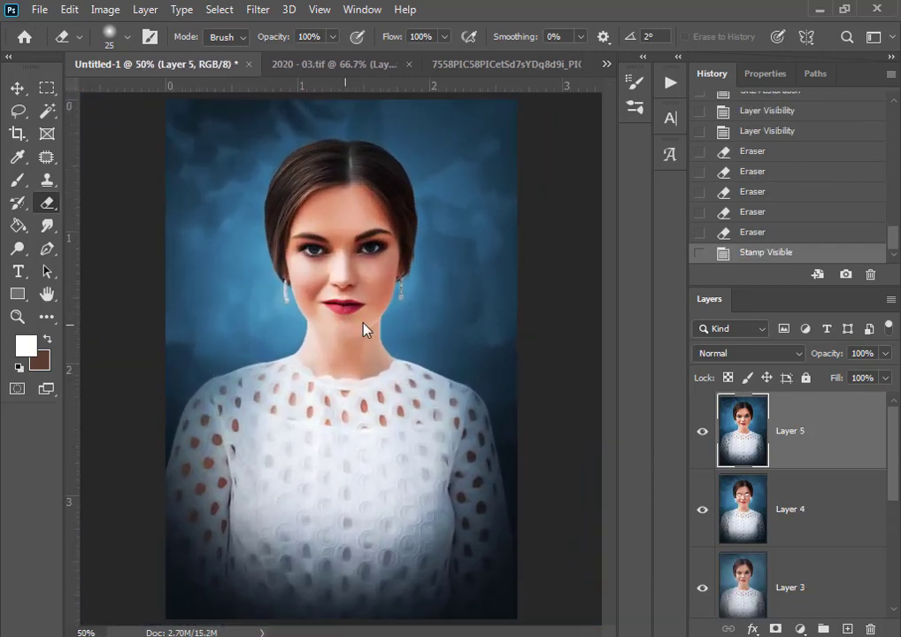
# Step: Sharpen Layer 5 with the Camera Raw Filter, raising the sharpening Amount to its maximum
pyautogui.hotkey('ctrl', 'shift', 'a')
pyautogui.click(698, 195)
pyautogui.moveTo(745, 265); pyautogui.dragTo(873, 269)
pyautogui.click(860, 601)
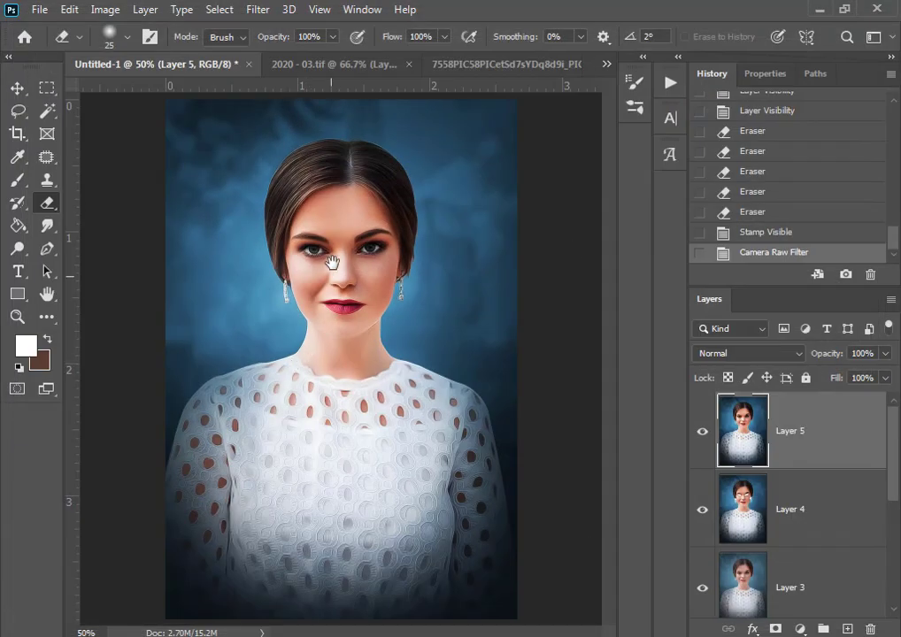
pyautogui.keyDown('ctrl'); pyautogui.click(331, 261); pyautogui.keyUp('ctrl')
pyautogui.keyDown('ctrl'); pyautogui.click(346, 243); pyautogui.keyUp('ctrl')
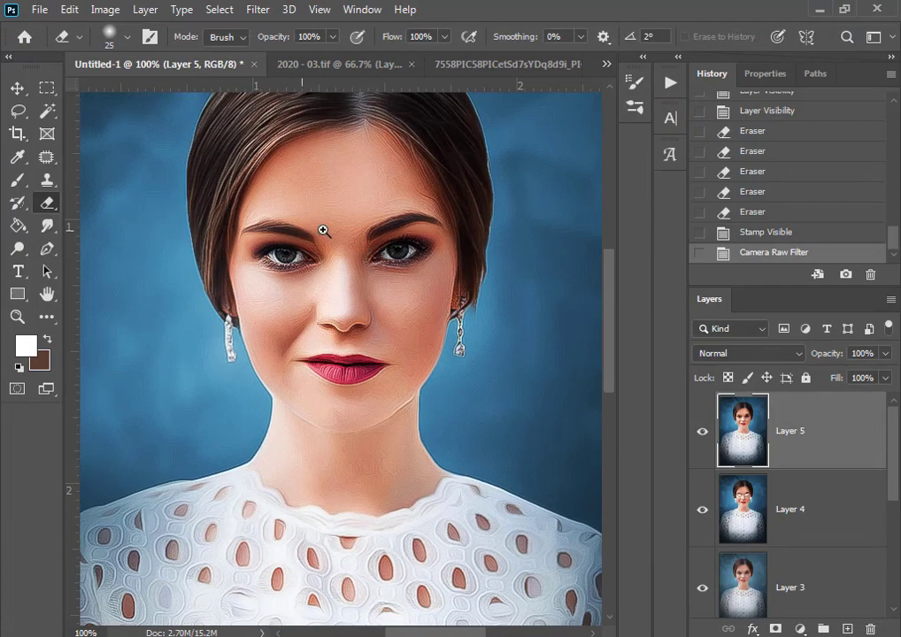
# Step: Try brightening both eyes on Layer 5 with a small Dodge tool set to Midtones at 84% exposure
pyautogui.keyDown('ctrl'); pyautogui.click(323, 230); pyautogui.keyUp('ctrl')
pyautogui.click(17, 249)
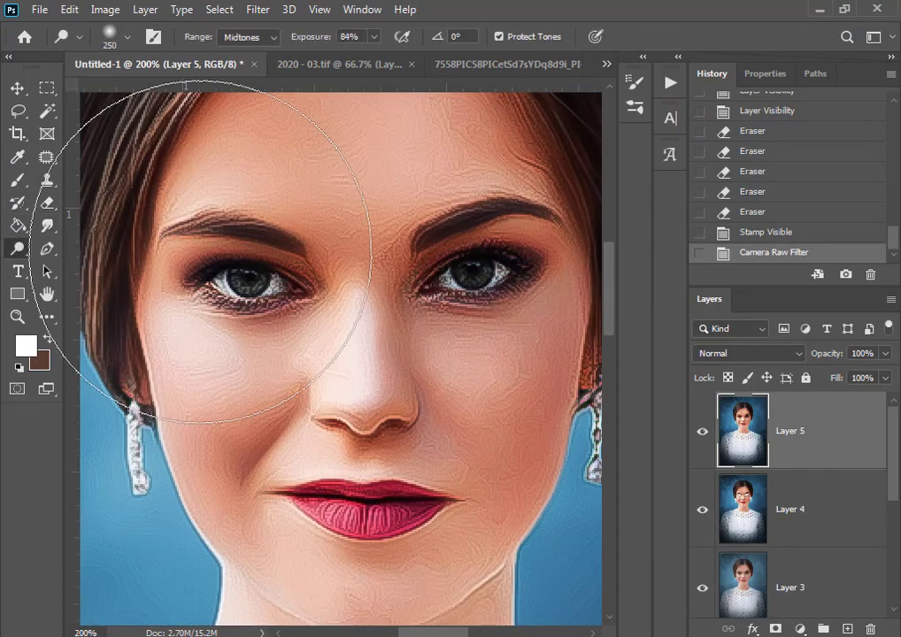
pyautogui.press('[')
pyautogui.press('[')
pyautogui.press('[')
pyautogui.press('[')
pyautogui.press('[')
pyautogui.press('[')
pyautogui.press('[')
pyautogui.press('[')
pyautogui.press('[')
pyautogui.press('[')
pyautogui.press('[')
pyautogui.press('[')
pyautogui.press('[')
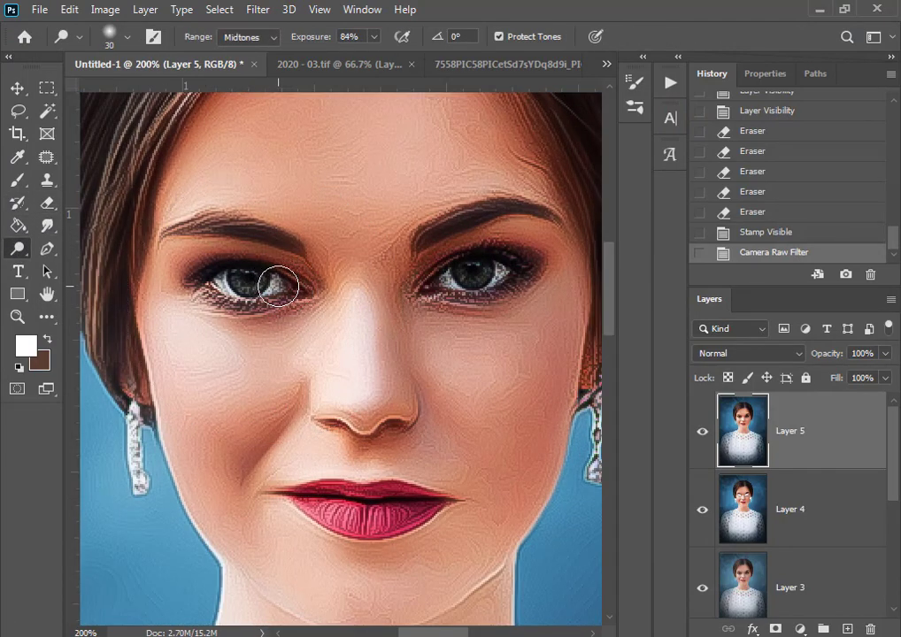
pyautogui.press('[')
pyautogui.click(273, 293)
pyautogui.click(216, 284)
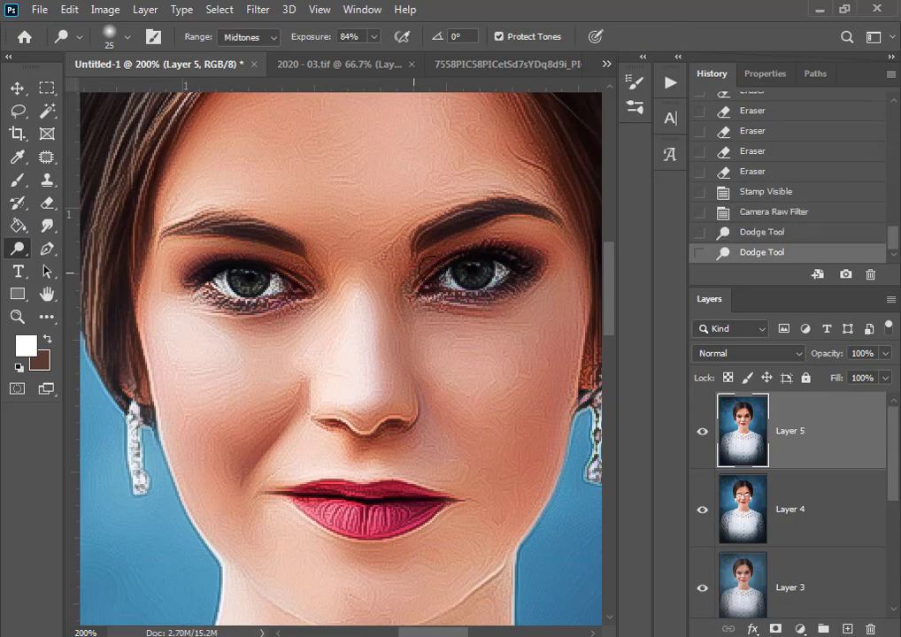
pyautogui.click(448, 278)
pyautogui.click(498, 275)
# Step: Try stamping all visible layers into a new layer on top of Layer 5
pyautogui.keyDown('alt'); pyautogui.click(380, 450); pyautogui.keyUp('alt')
pyautogui.keyDown('alt'); pyautogui.click(381, 450); pyautogui.keyUp('alt')
pyautogui.keyDown('alt'); pyautogui.click(381, 449); pyautogui.keyUp('alt')
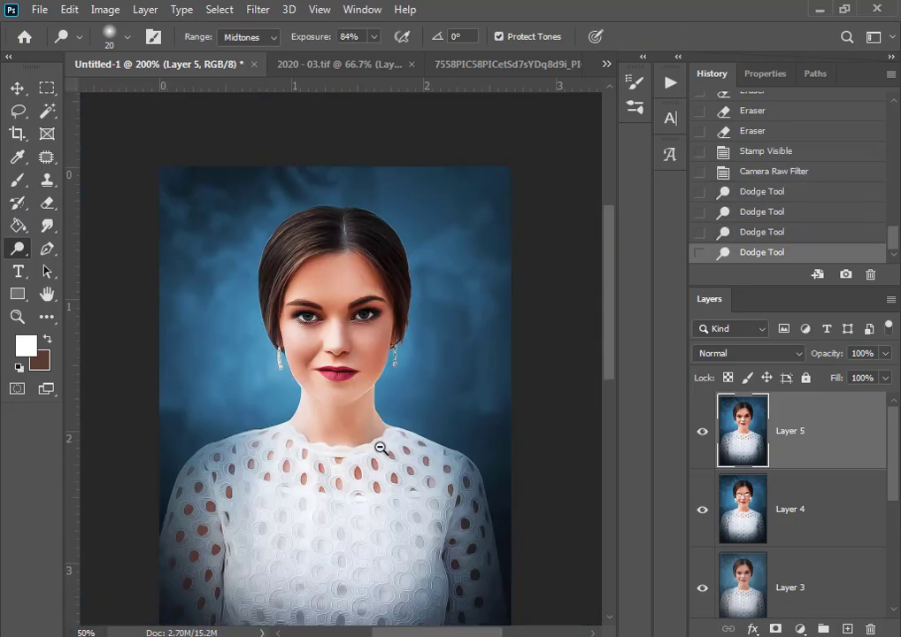
pyautogui.keyDown('alt'); pyautogui.click(379, 448); pyautogui.keyUp('alt')
pyautogui.click(16, 88)
pyautogui.keyDown('alt'); pyautogui.click(344, 288); pyautogui.keyUp('alt')
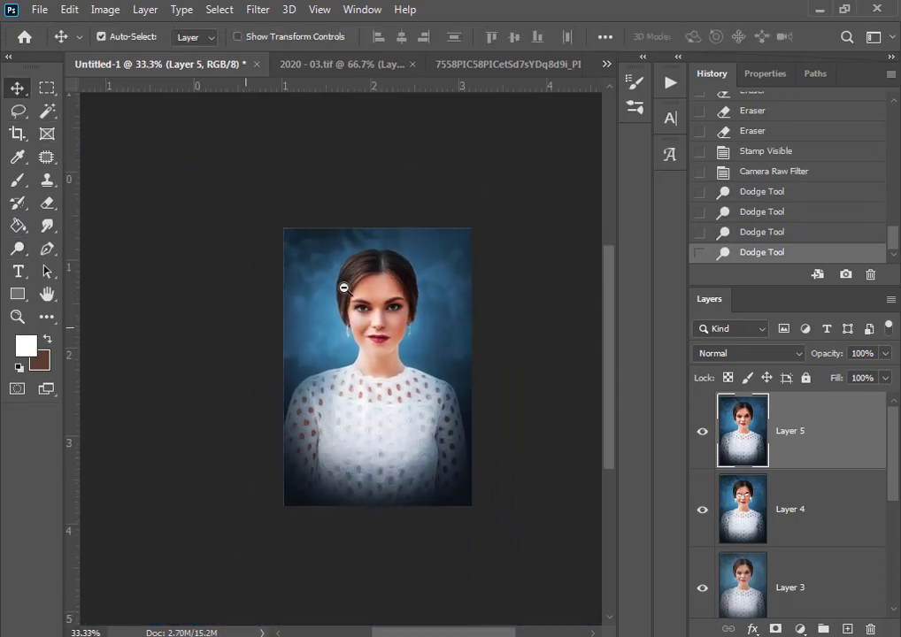
pyautogui.keyDown('ctrl'); pyautogui.click(364, 283); pyautogui.keyUp('ctrl')
pyautogui.keyDown('ctrl'); pyautogui.click(377, 284); pyautogui.keyUp('ctrl')
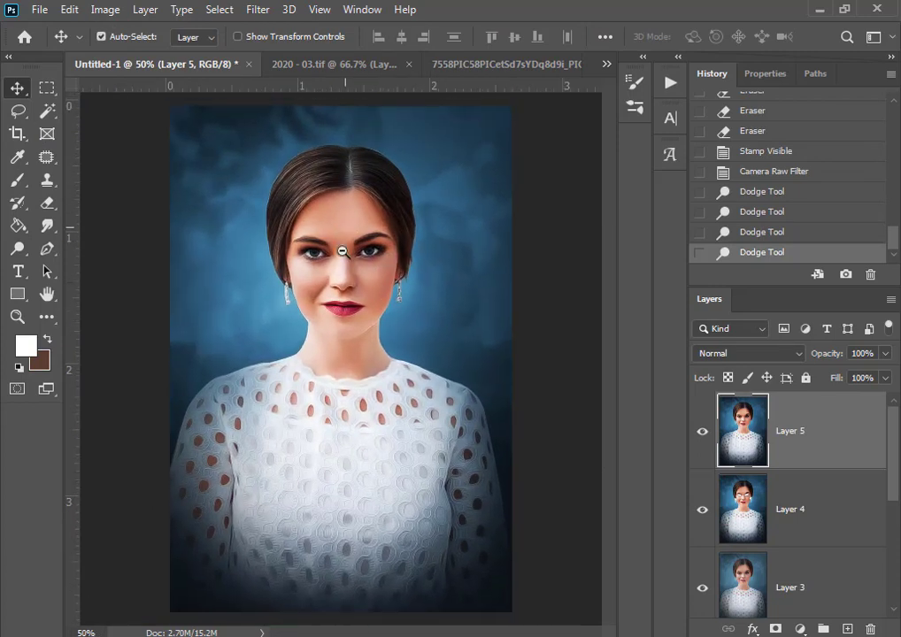
pyautogui.keyDown('alt'); pyautogui.click(345, 261); pyautogui.keyUp('alt')
pyautogui.keyDown('ctrl'); pyautogui.click(346, 279); pyautogui.keyUp('ctrl')
pyautogui.hotkey('ctrl', 'shift', 'alt', 'e')
pyautogui.keyDown('alt'); pyautogui.click(315, 270); pyautogui.keyUp('alt')
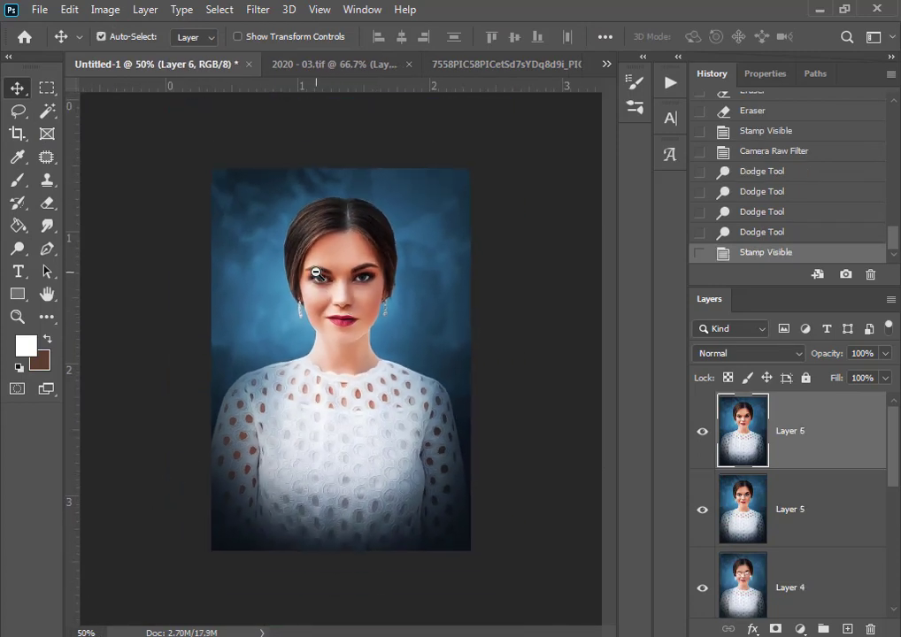
pyautogui.keyDown('ctrl'); pyautogui.click(227, 266); pyautogui.keyUp('ctrl')
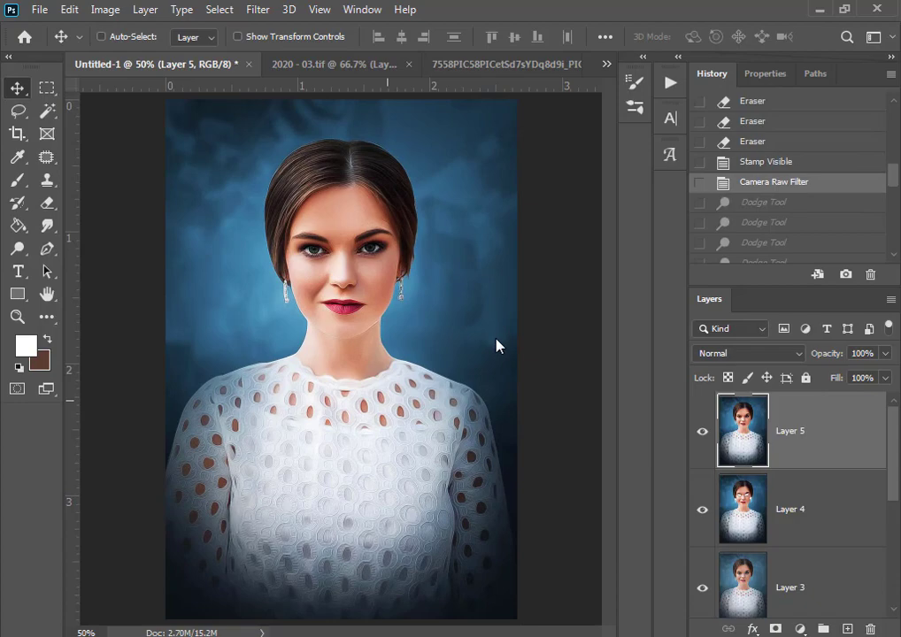
# Step: Darken the edges of Layer 5 in the Camera Raw Filter with a Post Crop Vignetting Amount of -23
pyautogui.hotkey('ctrl', 'shift', 'a')
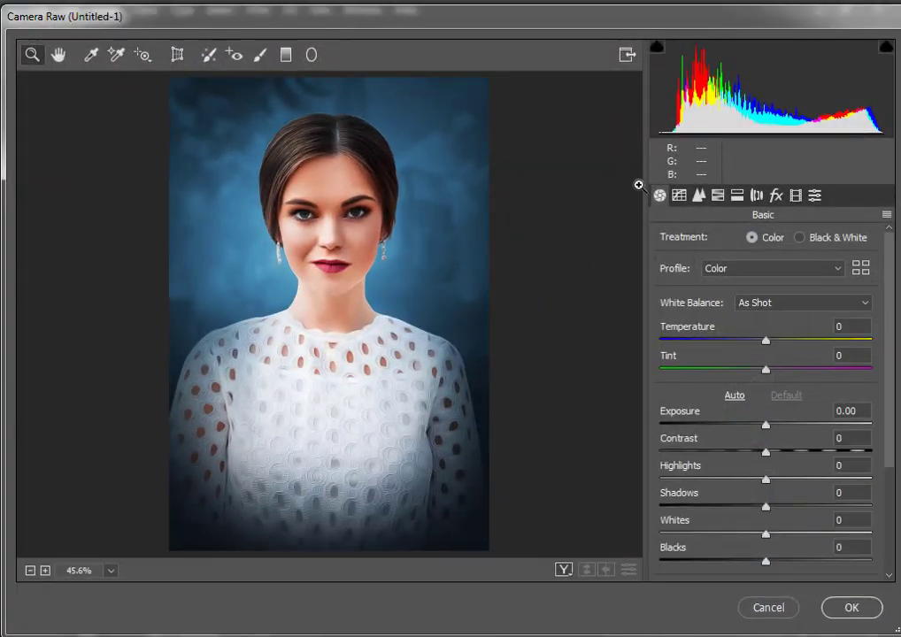
pyautogui.click(699, 196)
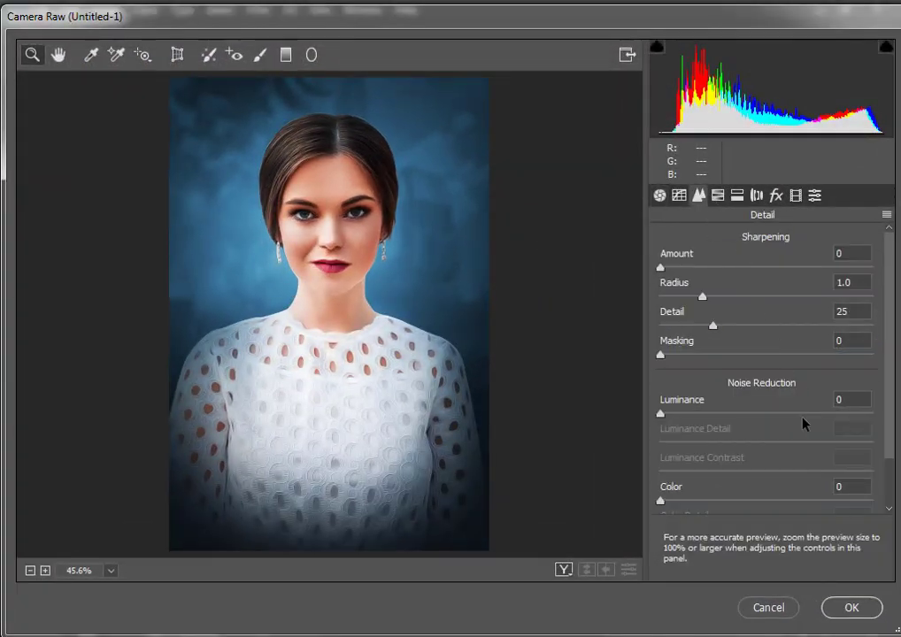
pyautogui.scroll(-2, 802, 425)
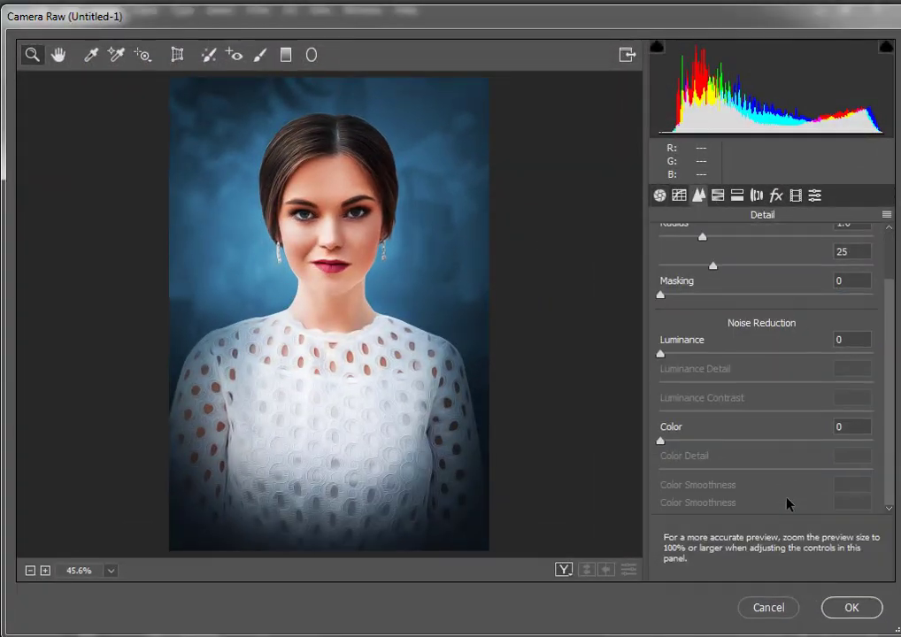
pyautogui.click(776, 197)
pyautogui.moveTo(770, 426); pyautogui.dragTo(748, 437)
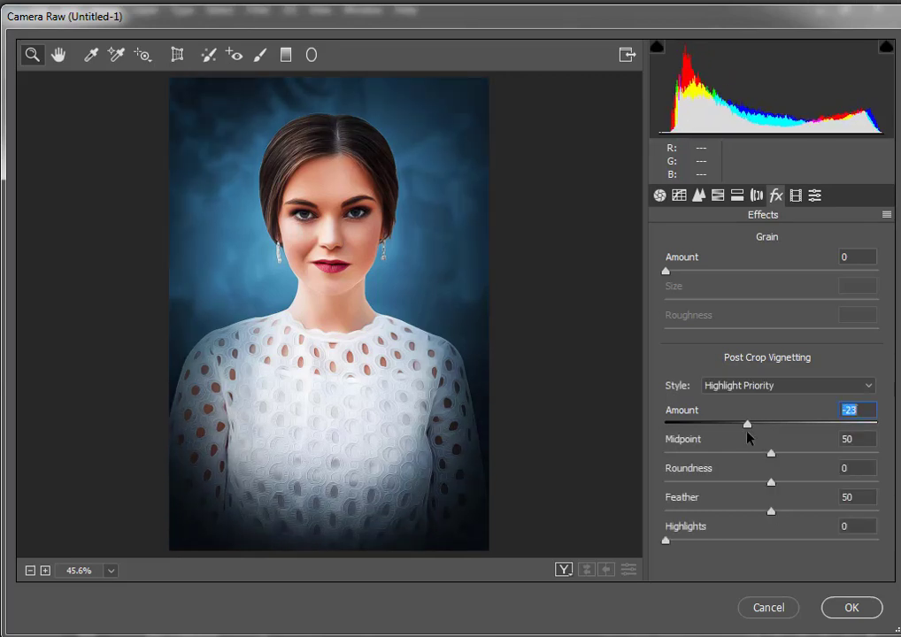
# Step: Set the Camera Raw Exposure to +0.30, Contrast to +15 and Highlights to -18, keeping Shadows at 0
pyautogui.click(660, 196)
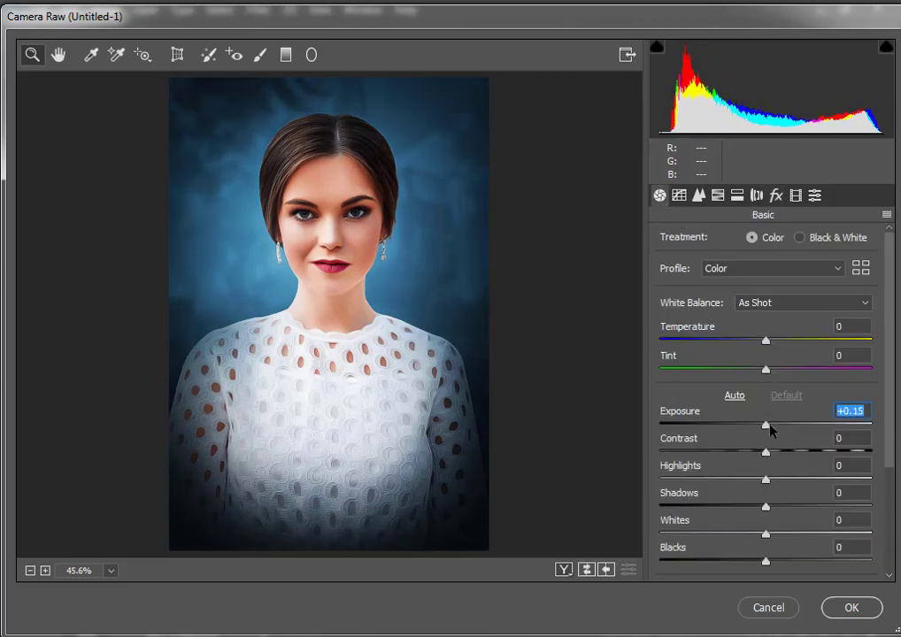
pyautogui.moveTo(769, 430); pyautogui.dragTo(790, 416)
pyautogui.scroll(-1, 774, 440)
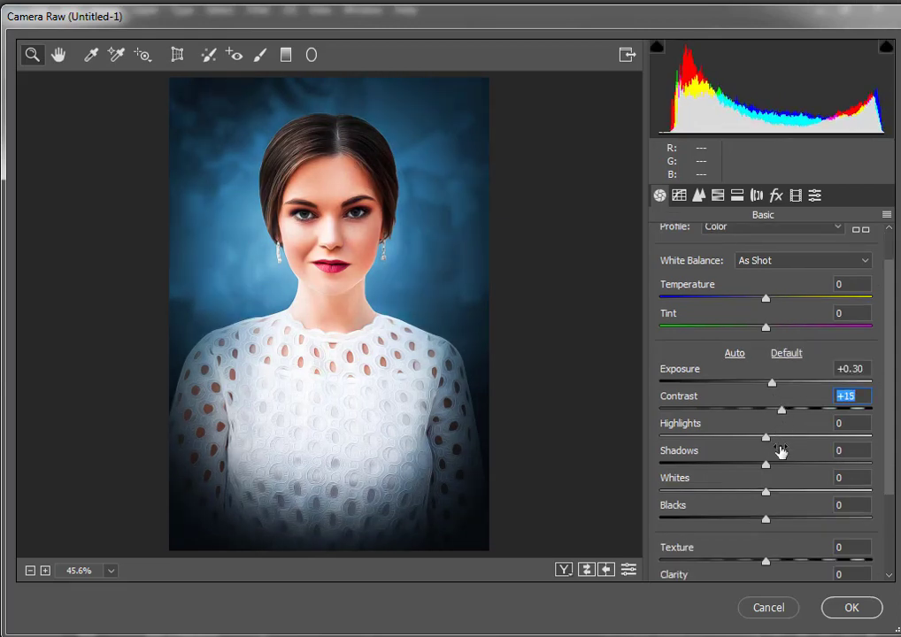
pyautogui.scroll(-1, 780, 452)
pyautogui.moveTo(766, 394); pyautogui.dragTo(754, 422)
pyautogui.write('0')
pyautogui.scroll(-2, 784, 469)
pyautogui.scroll(2, 764, 401)
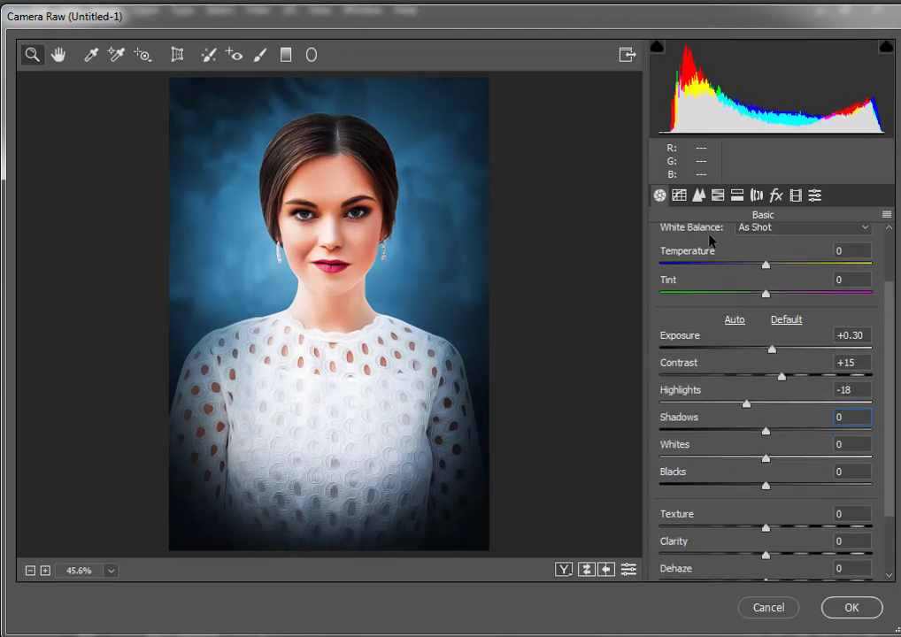
# Step: Try a Reds hue of +12 and an Oranges hue of -2, resetting both to 0
pyautogui.click(698, 195)
pyautogui.click(718, 195)
pyautogui.click(681, 245)
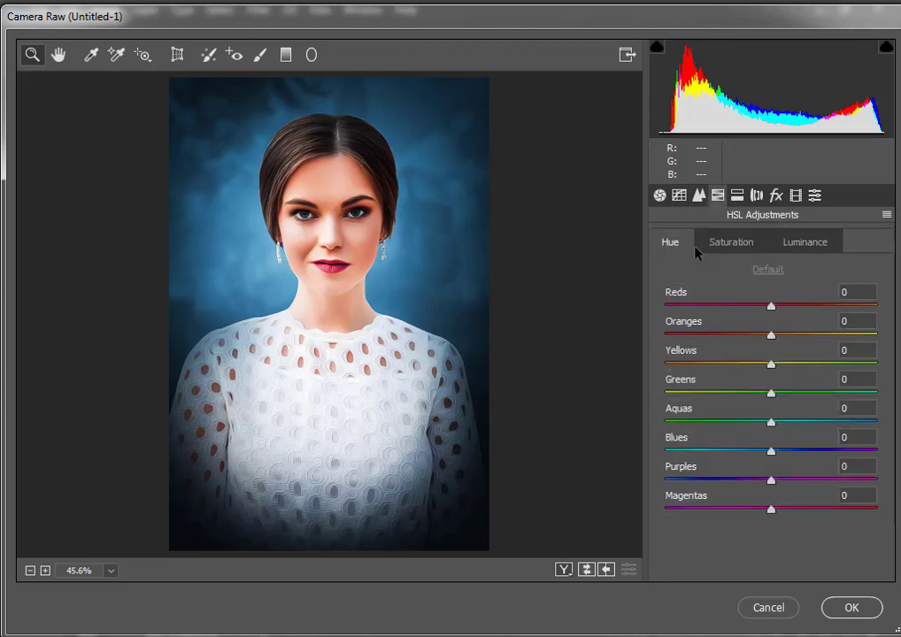
pyautogui.moveTo(769, 308)
pyautogui.mouseDown()
pyautogui.moveTo(792, 306)
pyautogui.moveTo(746, 306)
pyautogui.moveTo(782, 310)
pyautogui.mouseUp()
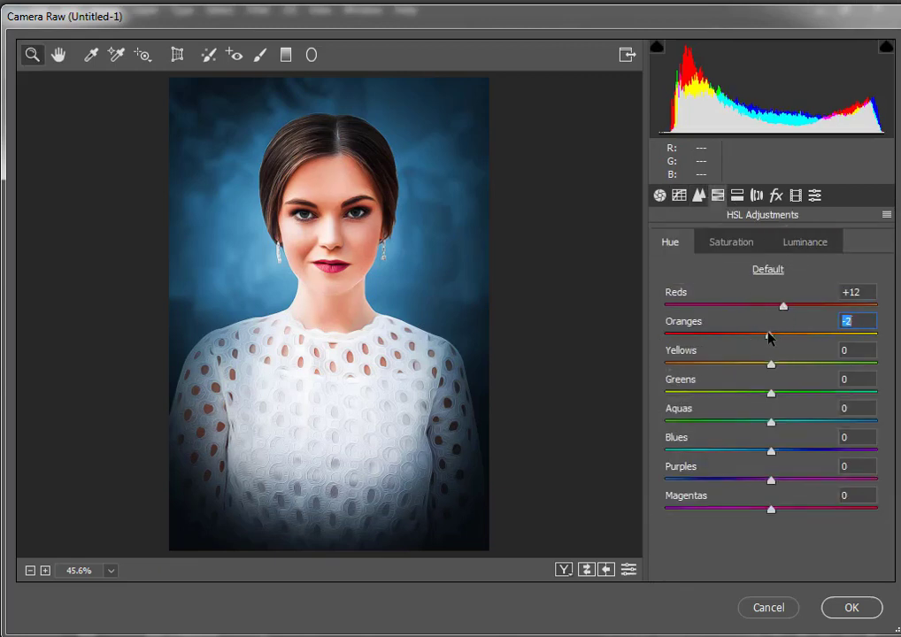
pyautogui.write('0')
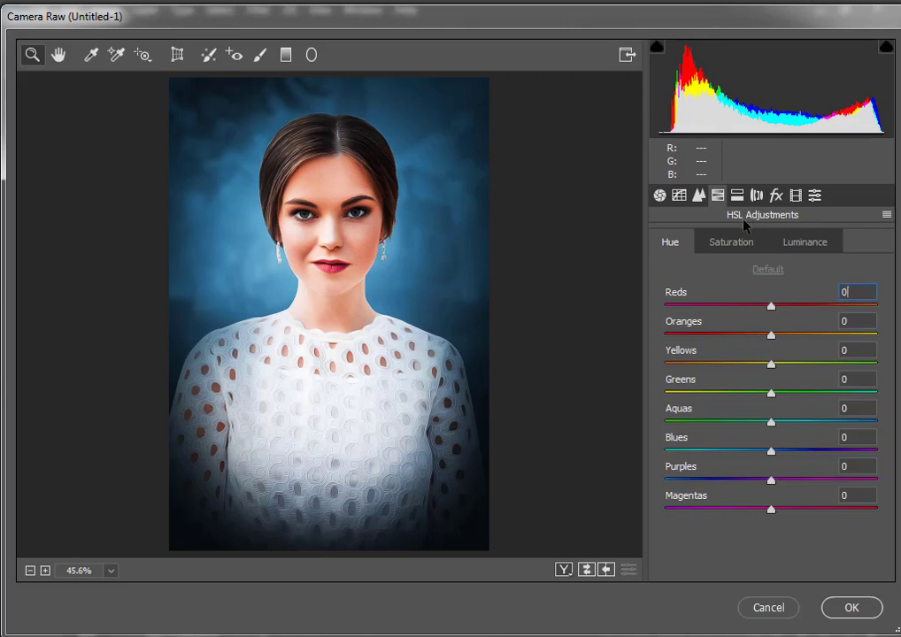
# Step: Try a Temperature of -10, reset it to 0 and apply the Camera Raw Filter to Layer 5
pyautogui.click(660, 196)
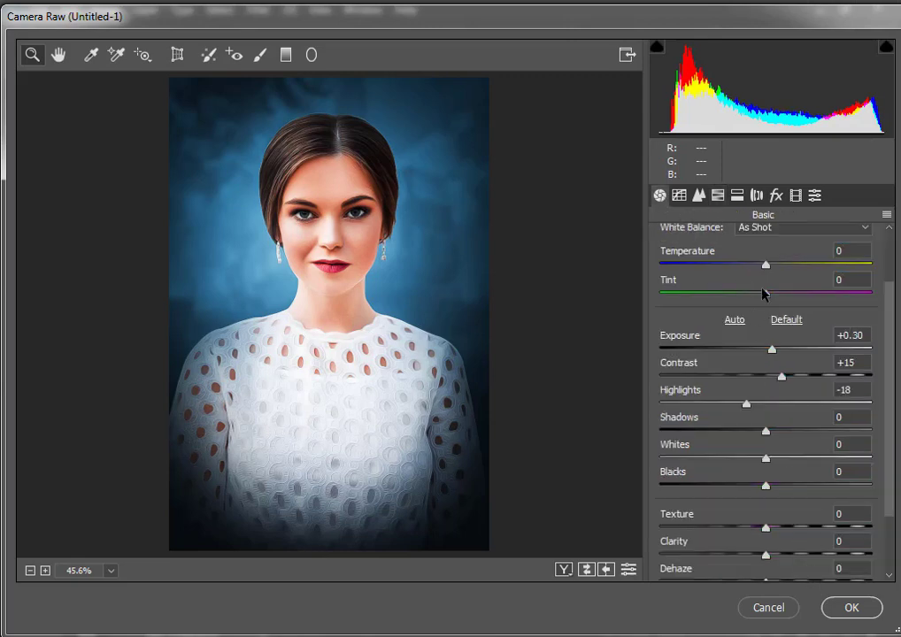
pyautogui.moveTo(766, 267); pyautogui.dragTo(754, 273)
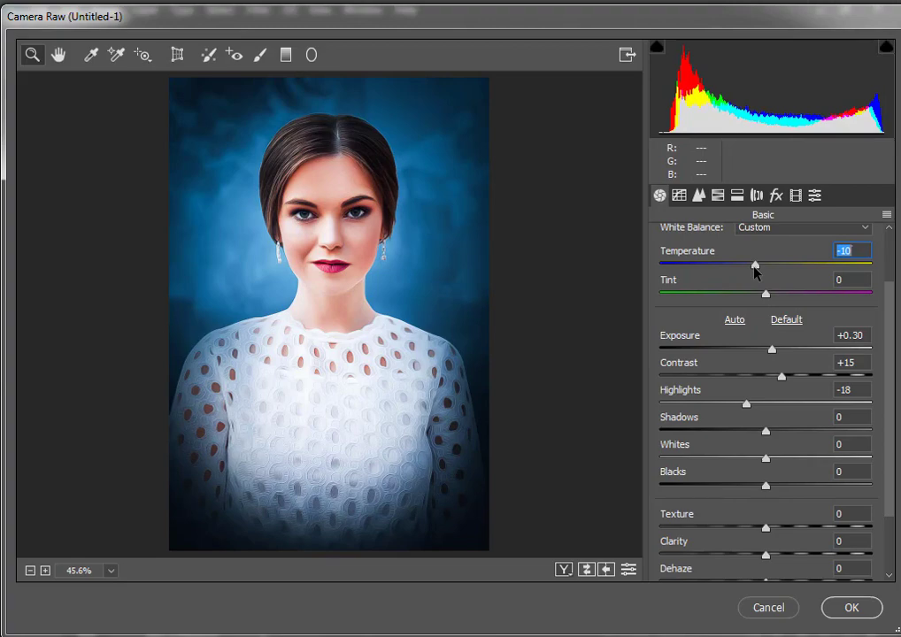
pyautogui.write('0')
pyautogui.click(851, 605)
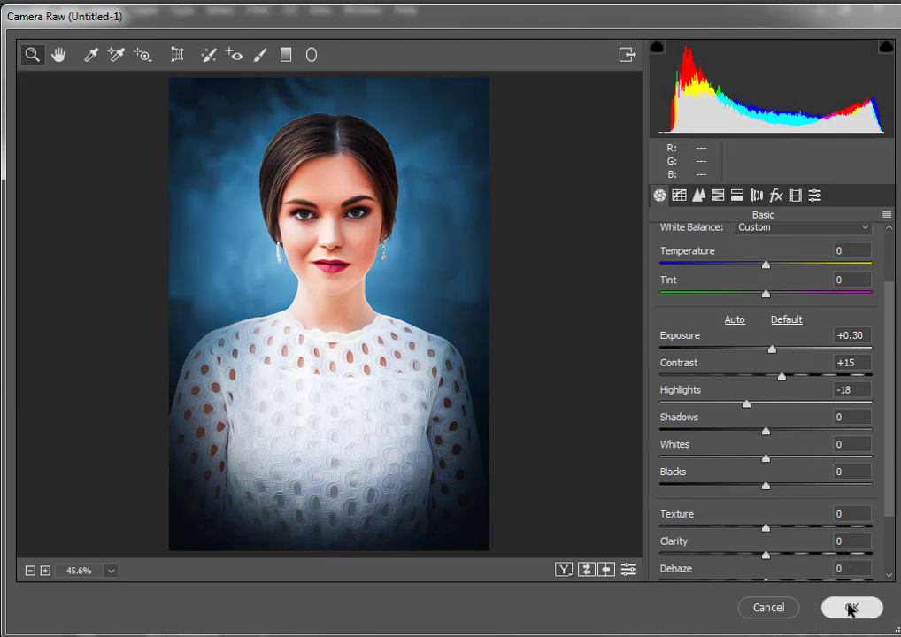
# Step: Load the woman's outline from Layer 1 as a selection and copy that area of Layer 5 to a new layer
pyautogui.keyDown('alt'); pyautogui.click(365, 354); pyautogui.keyUp('alt')
pyautogui.keyDown('alt'); pyautogui.click(358, 358); pyautogui.keyUp('alt')
pyautogui.keyDown('ctrl'); pyautogui.click(353, 361); pyautogui.keyUp('ctrl')
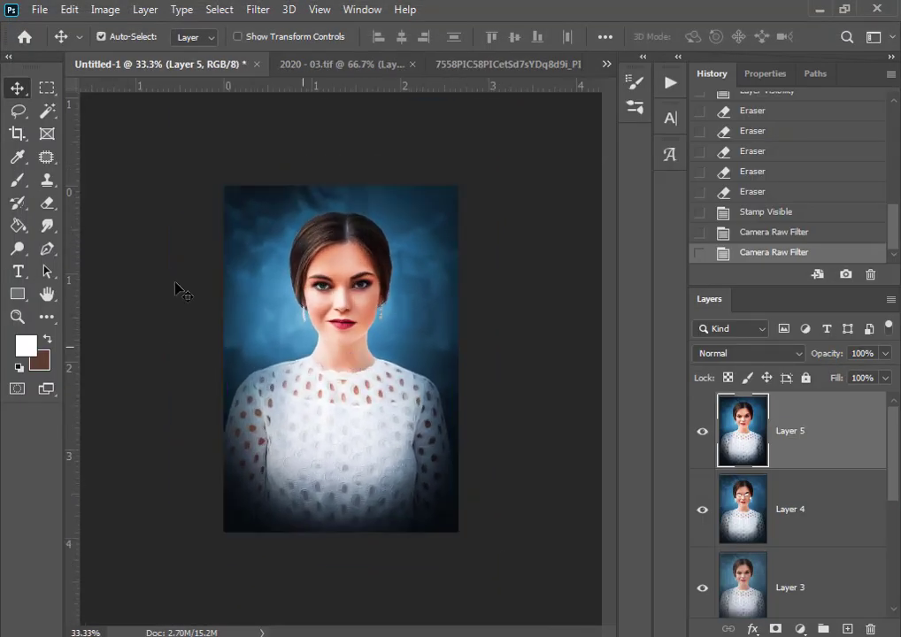
pyautogui.keyDown('alt'); pyautogui.click(332, 350); pyautogui.keyUp('alt')
pyautogui.click(354, 378)
pyautogui.scroll(-3, 745, 518)
pyautogui.scroll(1, 748, 526)
pyautogui.keyDown('ctrl'); pyautogui.click(748, 525); pyautogui.keyUp('ctrl')
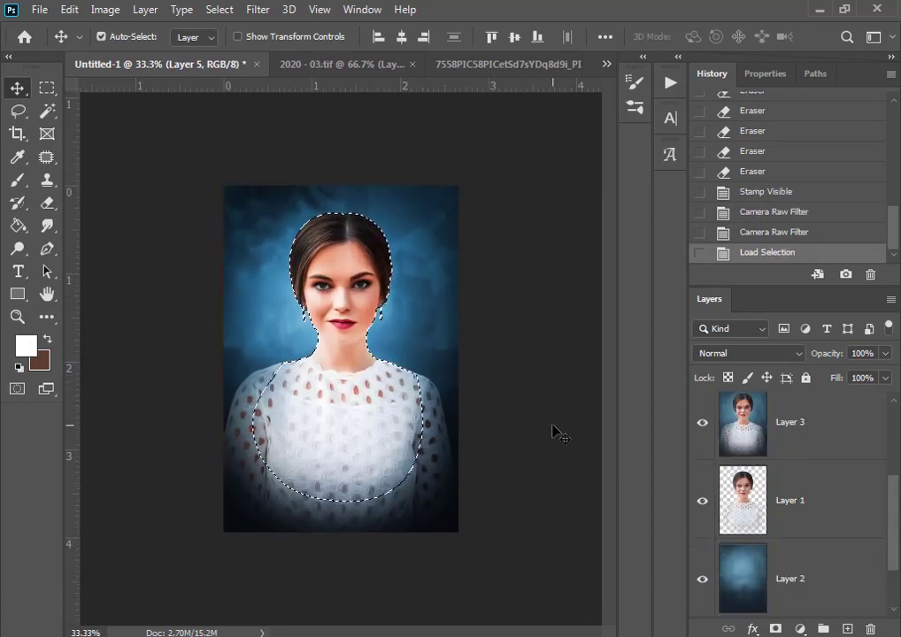
pyautogui.scroll(2, 783, 463)
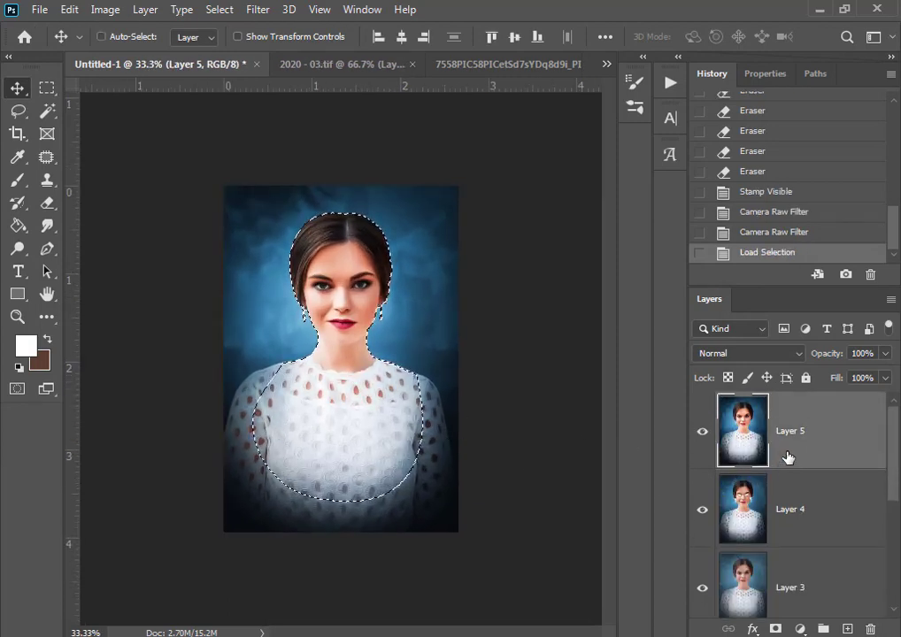
pyautogui.hotkey('ctrl', 'j')
pyautogui.keyDown('ctrl'); pyautogui.click(331, 329); pyautogui.keyUp('ctrl')
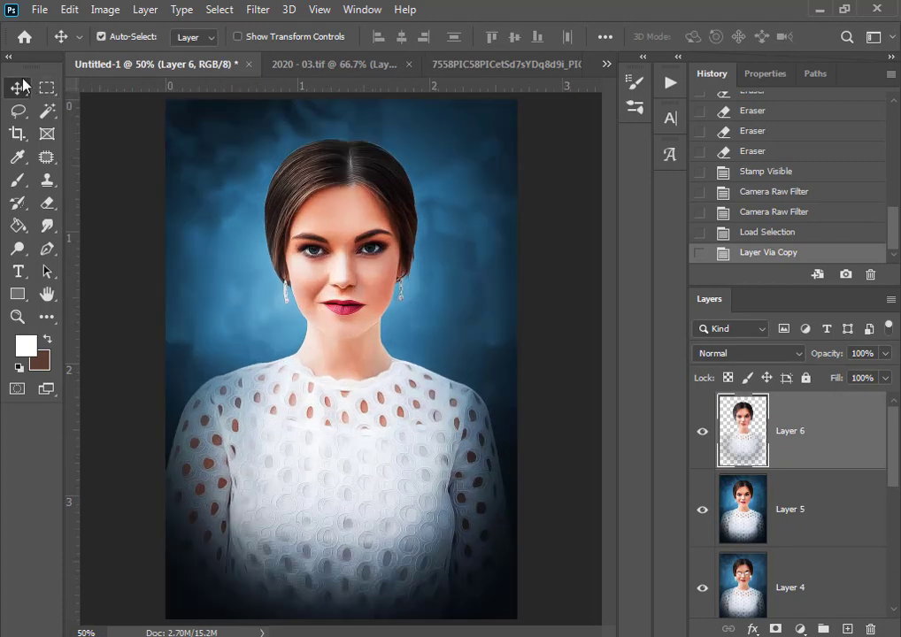
# Step: Hide the Background in the petals PNG document and bring its petal layer into the Untitled-1 portrait
pyautogui.click(452, 65)
pyautogui.click(702, 512)
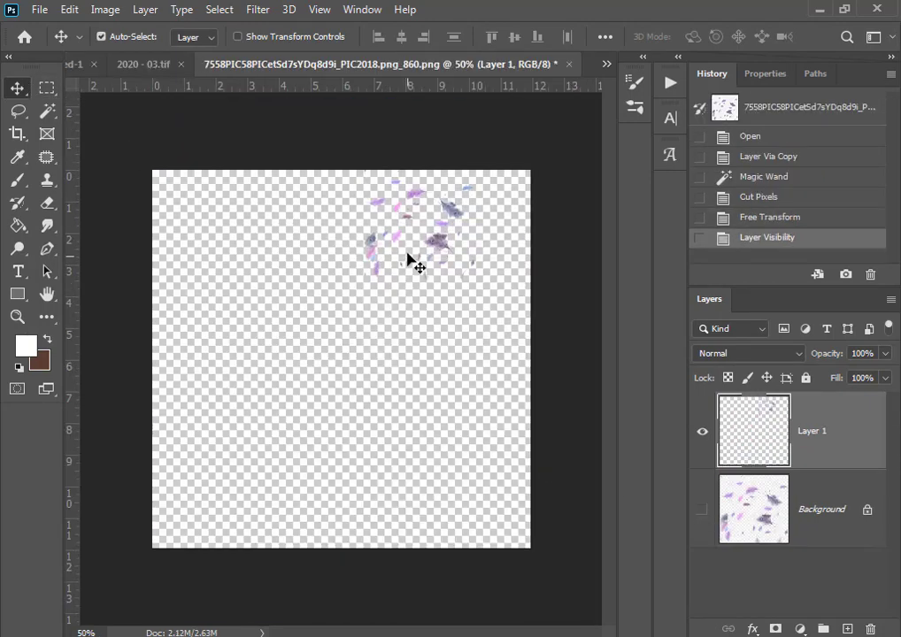
pyautogui.moveTo(438, 246); pyautogui.dragTo(394, 251)
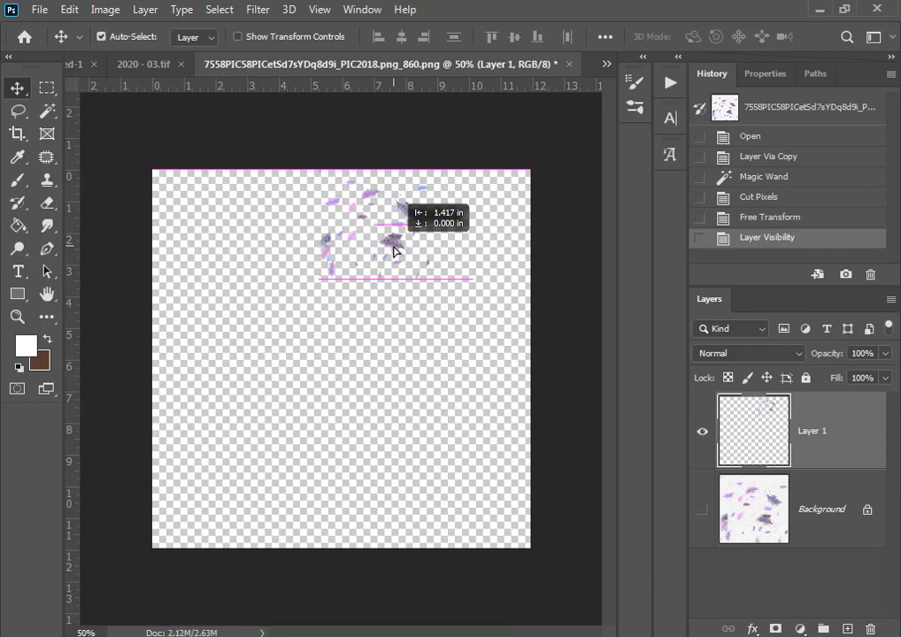
pyautogui.moveTo(393, 250); pyautogui.dragTo(342, 368)
# Step: Enlarge the petals to 184.80% and place their layer directly below the woman's cutout, Layer 6
pyautogui.hotkey('ctrl', '-')
pyautogui.hotkey('ctrl', 't')
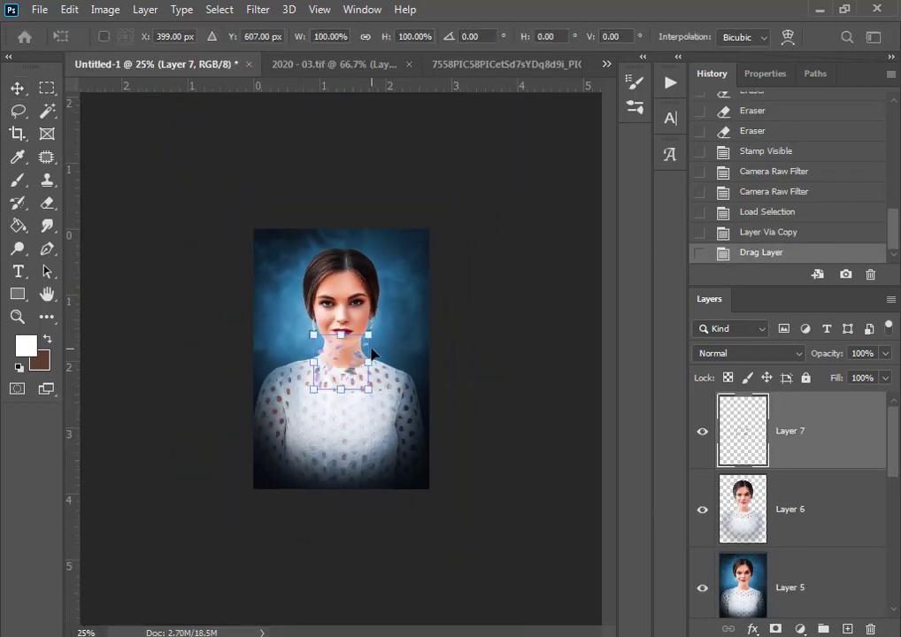
pyautogui.moveTo(368, 333); pyautogui.dragTo(390, 308)
pyautogui.press('Return')
pyautogui.hotkey('ctrl', '[')
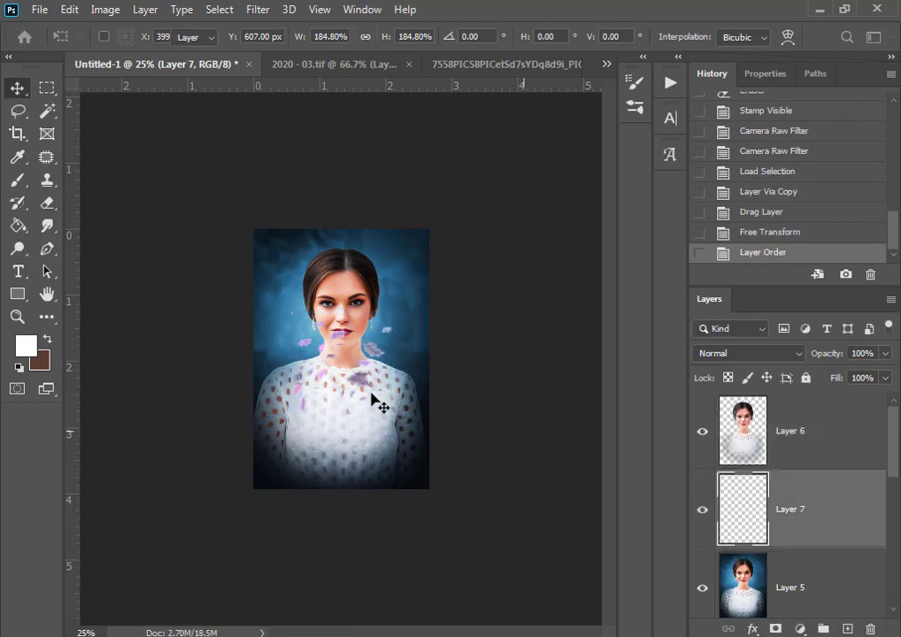
# Step: Duplicate the petals around the woman, placing copies in the upper right, upper left, lower left and lower right of the picture
pyautogui.moveTo(370, 349); pyautogui.dragTo(402, 253)
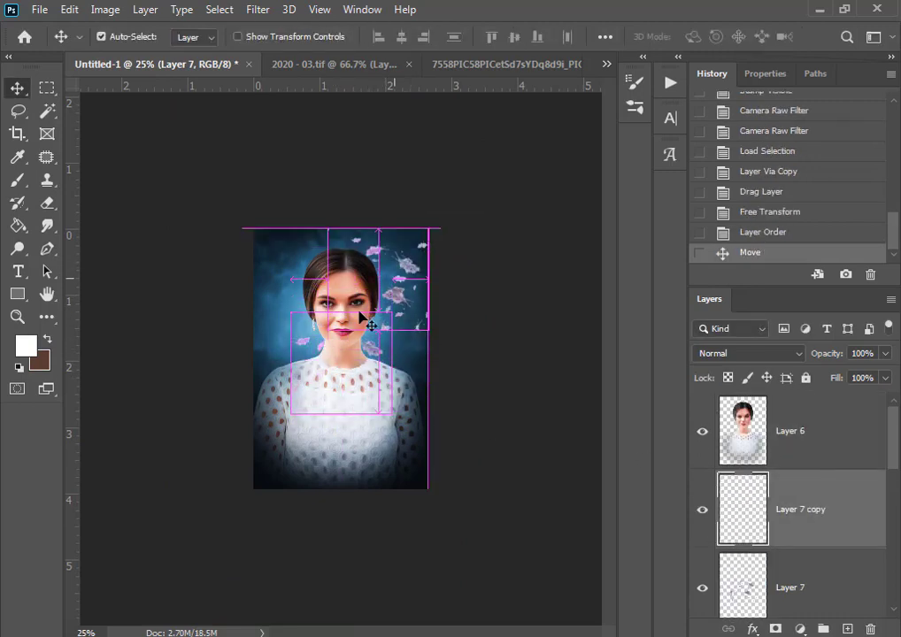
pyautogui.moveTo(301, 340); pyautogui.dragTo(253, 228)
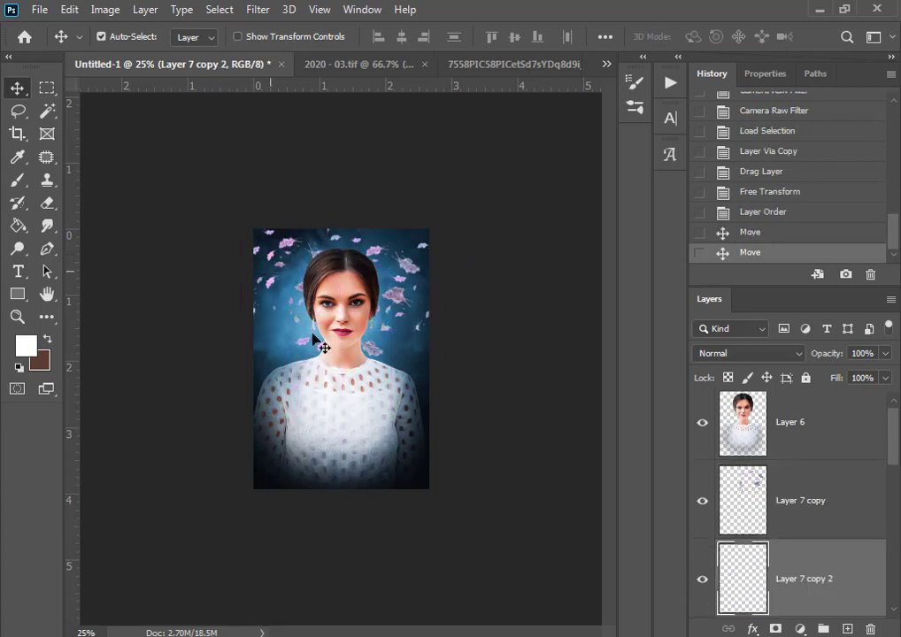
pyautogui.moveTo(311, 354); pyautogui.dragTo(311, 392)
pyautogui.hotkey('ctrl', 'z')
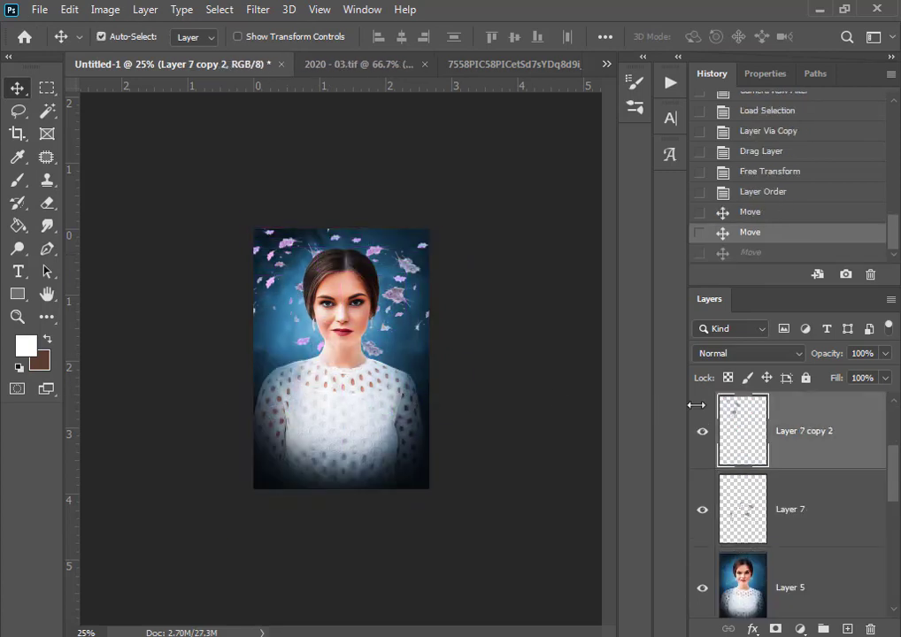
pyautogui.moveTo(302, 347); pyautogui.dragTo(263, 364)
pyautogui.moveTo(373, 355)
pyautogui.mouseDown()
pyautogui.moveTo(412, 362)
pyautogui.moveTo(412, 384)
pyautogui.moveTo(372, 345)
pyautogui.mouseUp()
pyautogui.keyDown('alt'); pyautogui.click(363, 332); pyautogui.keyUp('alt')
pyautogui.hotkey('ctrl', '+')
pyautogui.hotkey('ctrl', '+')
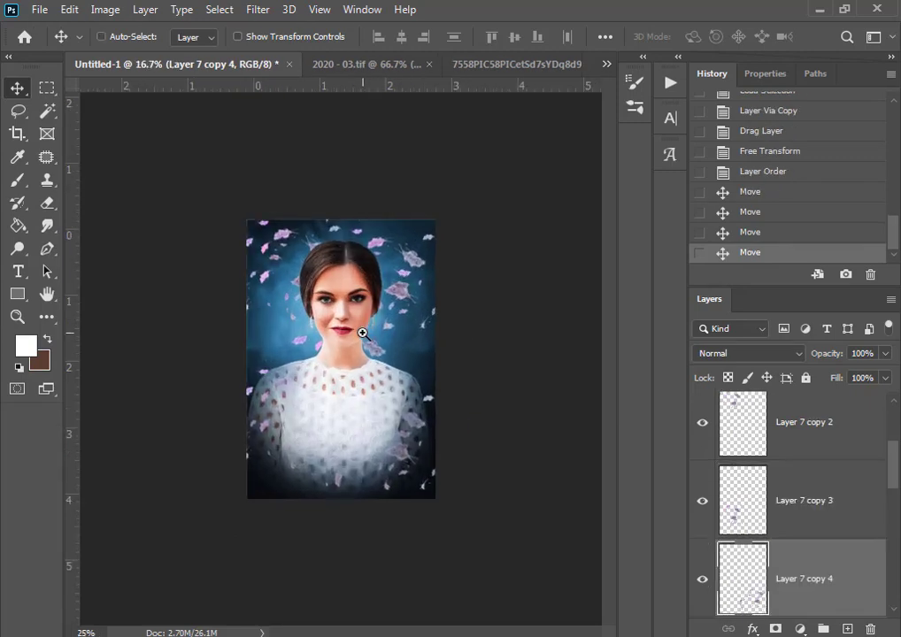
# Step: Duplicate the petal layer Layer 7 copy and stack the duplicate above the woman's cutout, Layer 6
pyautogui.scroll(2, 796, 478)
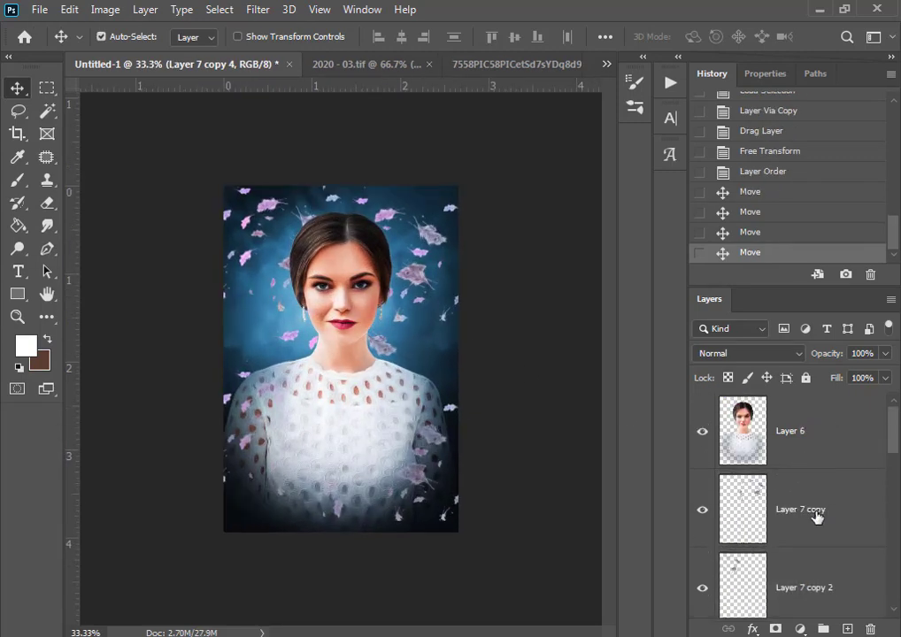
pyautogui.click(816, 518)
pyautogui.hotkey('ctrl', 'j')
pyautogui.moveTo(816, 518); pyautogui.dragTo(752, 396)
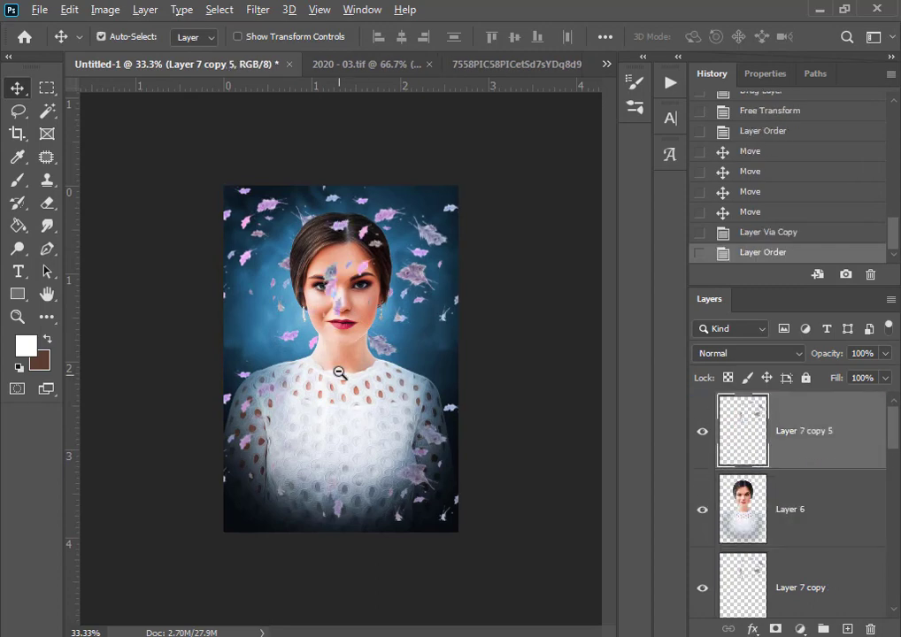
# Step: Enlarge the petals on Layer 7 copy 5 to 200.22% and move them over the woman's face and torso
pyautogui.hotkey('ctrl', '-')
pyautogui.hotkey('ctrl', 't')
pyautogui.moveTo(427, 229); pyautogui.dragTo(450, 206)
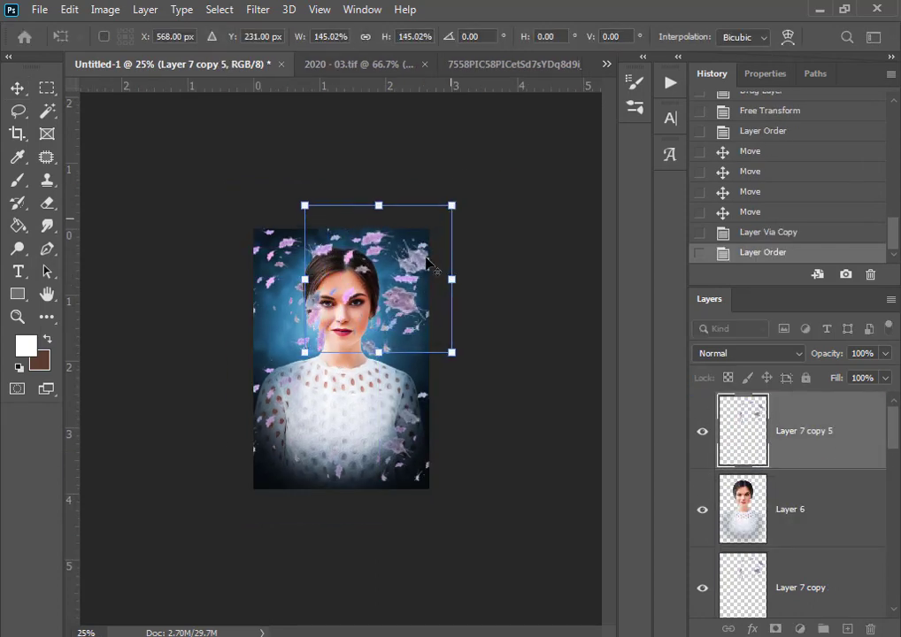
pyautogui.moveTo(429, 267); pyautogui.dragTo(392, 374)
pyautogui.moveTo(413, 305); pyautogui.dragTo(433, 282)
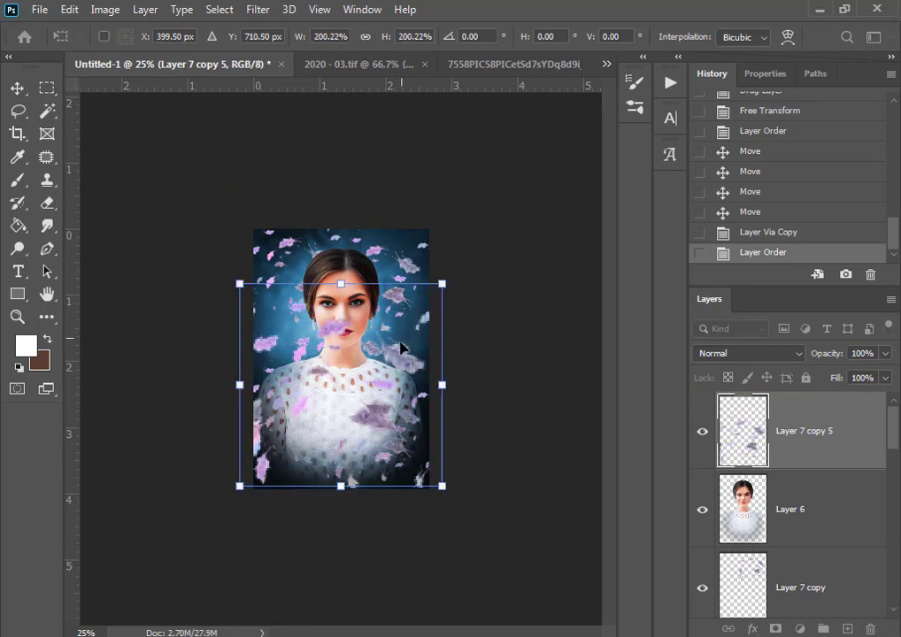
pyautogui.moveTo(398, 347); pyautogui.dragTo(410, 311)
pyautogui.press('Return')
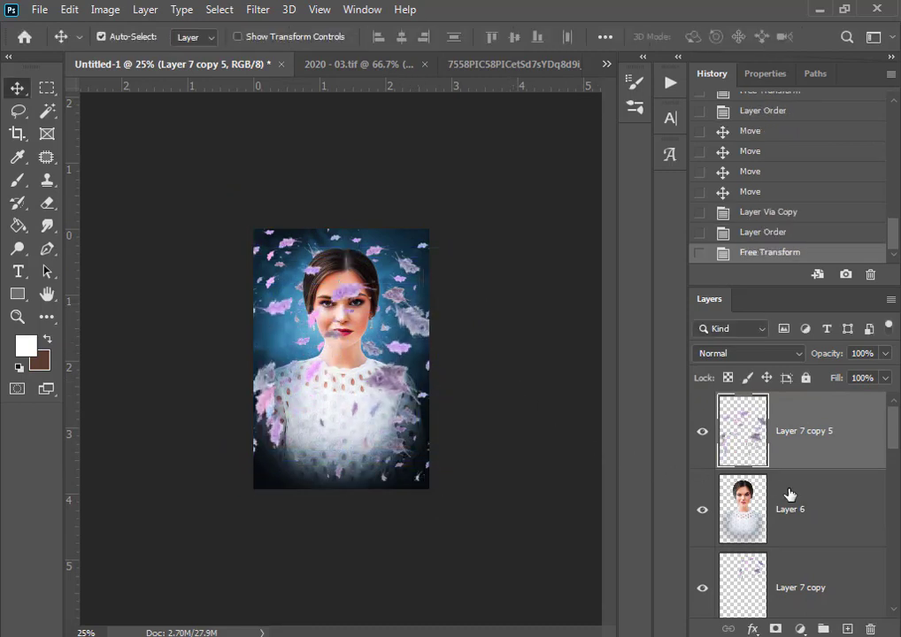
# Step: Hide Layer 7 copy 5 and merge the petal layers below the woman's cutout, Layer 7 copy through Layer 7 copy 4, into one layer
pyautogui.click(700, 434)
pyautogui.scroll(-1, 770, 523)
pyautogui.click(801, 533)
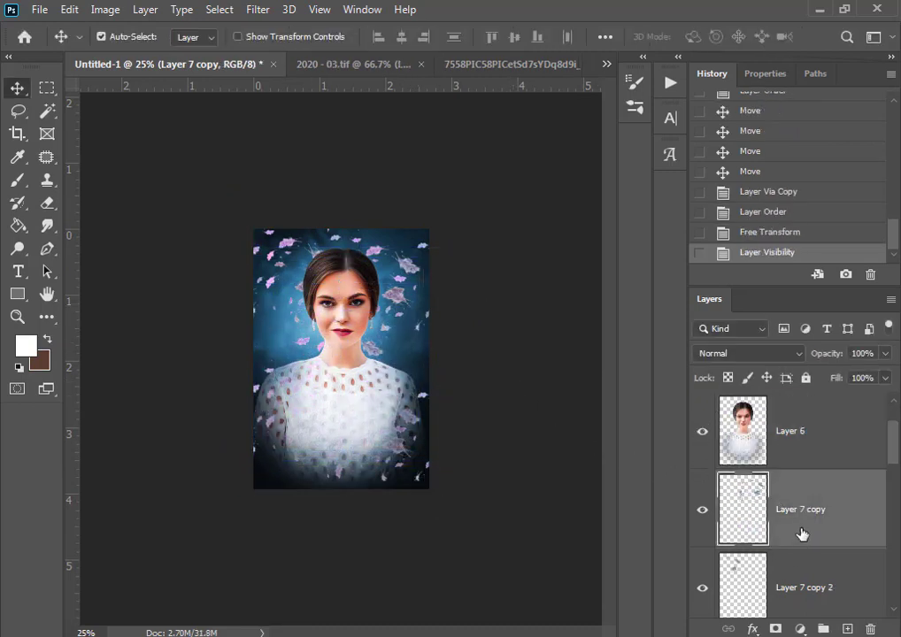
pyautogui.keyDown('ctrl'); pyautogui.click(799, 557); pyautogui.keyUp('ctrl')
pyautogui.scroll(-1, 799, 556)
pyautogui.keyDown('ctrl'); pyautogui.click(799, 556); pyautogui.keyUp('ctrl')
pyautogui.scroll(-1, 799, 557)
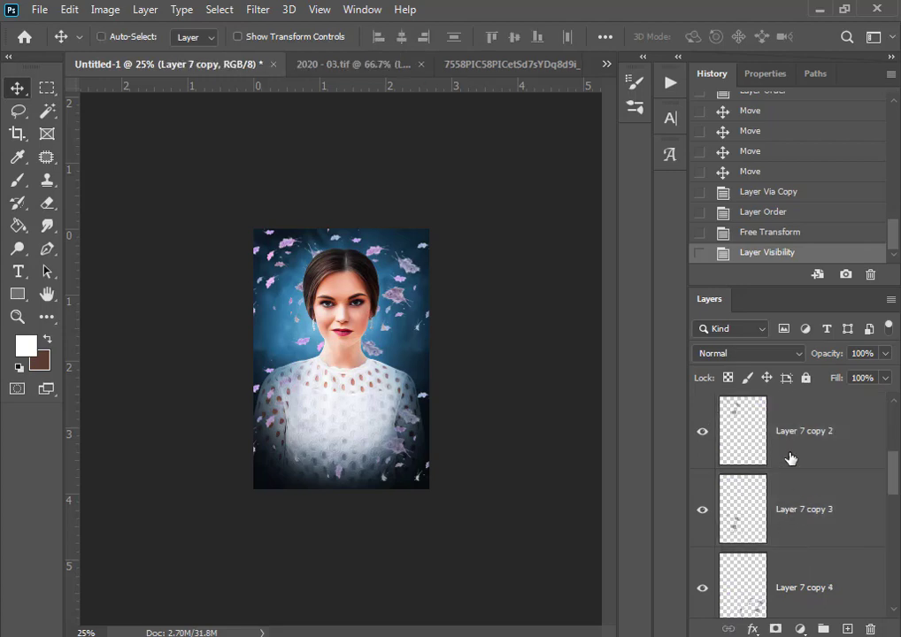
pyautogui.keyDown('ctrl'); pyautogui.click(801, 435); pyautogui.keyUp('ctrl')
pyautogui.scroll(-2, 805, 516)
pyautogui.scroll(3, 812, 515)
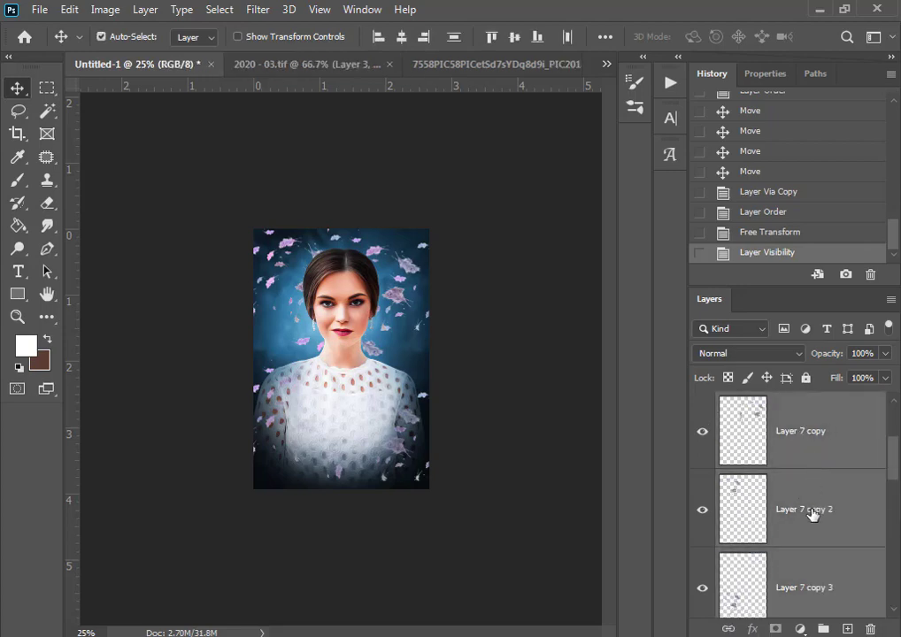
pyautogui.rightClick(812, 518)
pyautogui.click(708, 523)
# Step: Soften the merged background petals, Layer 7 copy, with a 6.8-pixel Gaussian Blur
pyautogui.keyDown('alt'); pyautogui.click(326, 404); pyautogui.keyUp('alt')
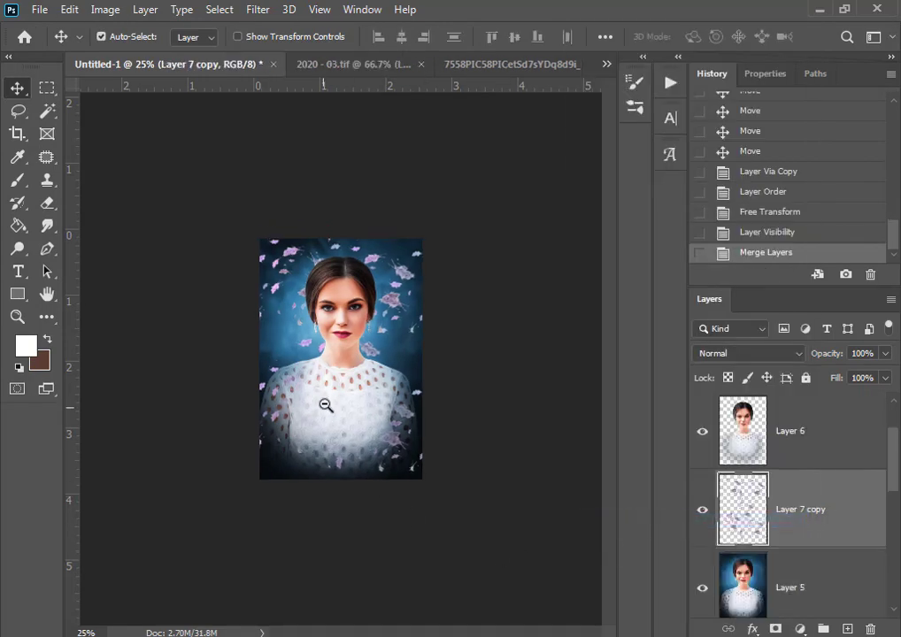
pyautogui.keyDown('ctrl'); pyautogui.click(345, 379); pyautogui.keyUp('ctrl')
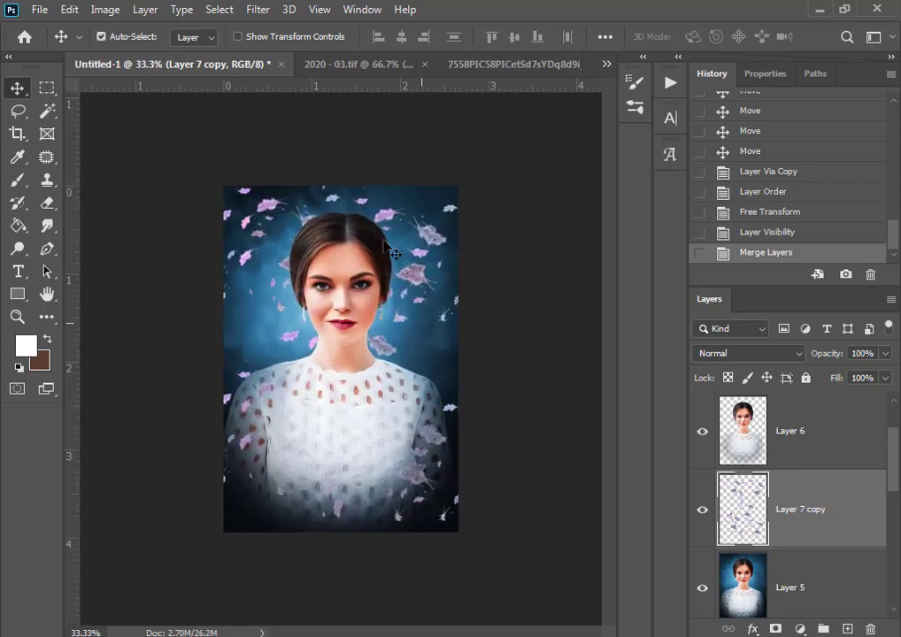
pyautogui.click(268, 10)
pyautogui.moveTo(349, 266)
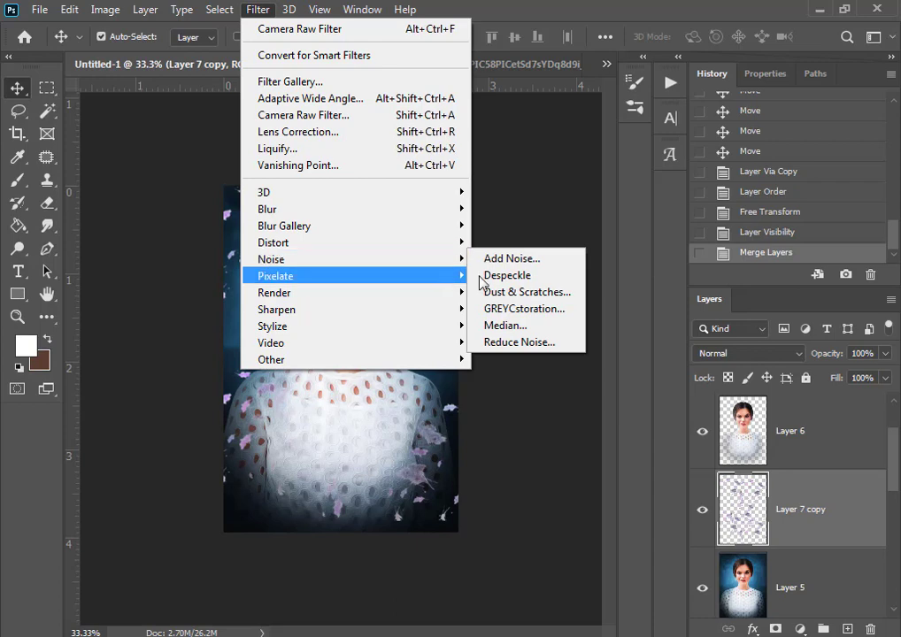
pyautogui.moveTo(424, 211)
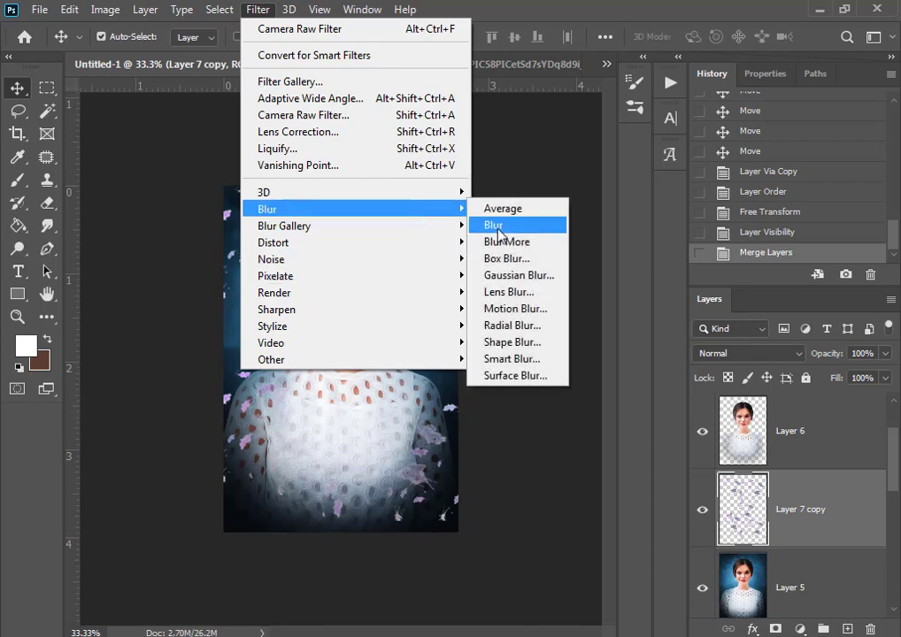
pyautogui.click(524, 275)
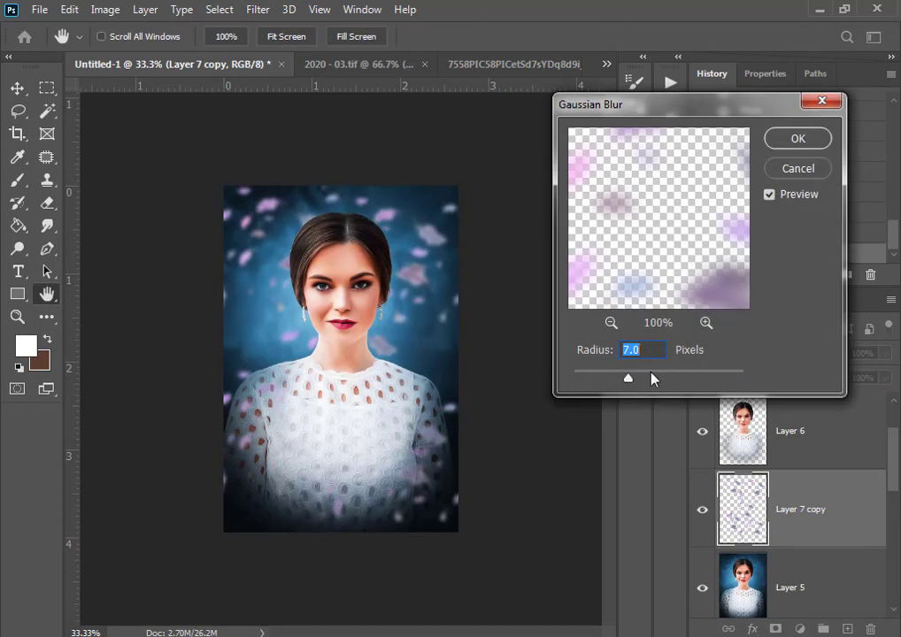
pyautogui.moveTo(653, 378); pyautogui.dragTo(629, 378)
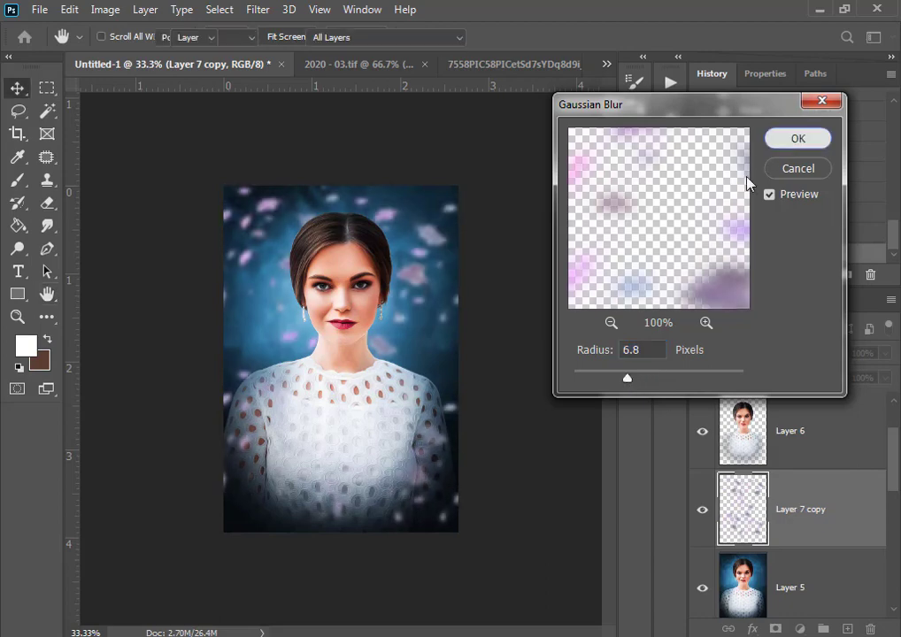
pyautogui.press('Return')
pyautogui.click(351, 355)
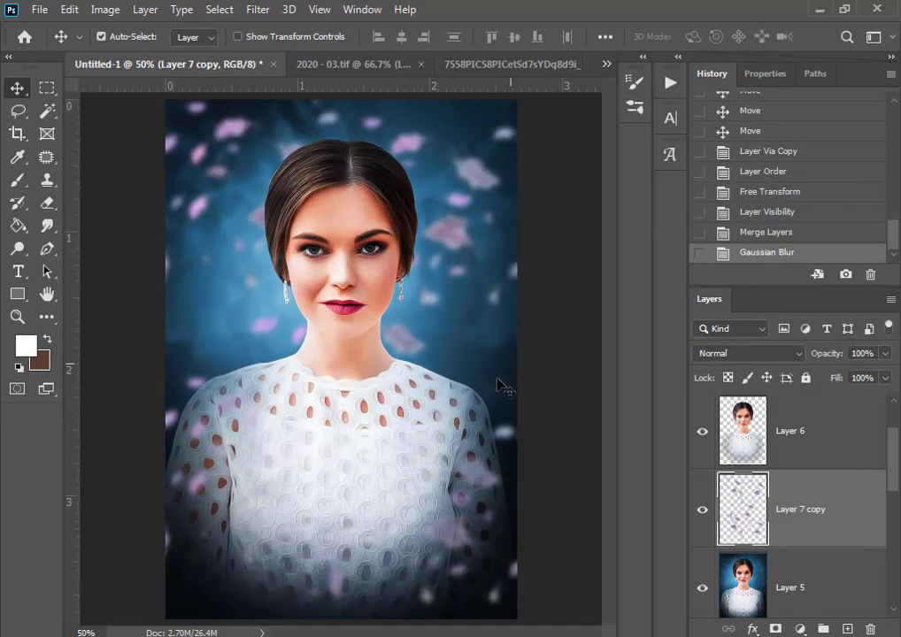
pyautogui.keyDown('alt'); pyautogui.click(458, 483); pyautogui.keyUp('alt')
# Step: Show Layer 7 copy 5, rotate its petals by -43°, scale them to 104.74% and reposition them over the portrait
pyautogui.click(814, 459)
pyautogui.scroll(2, 815, 457)
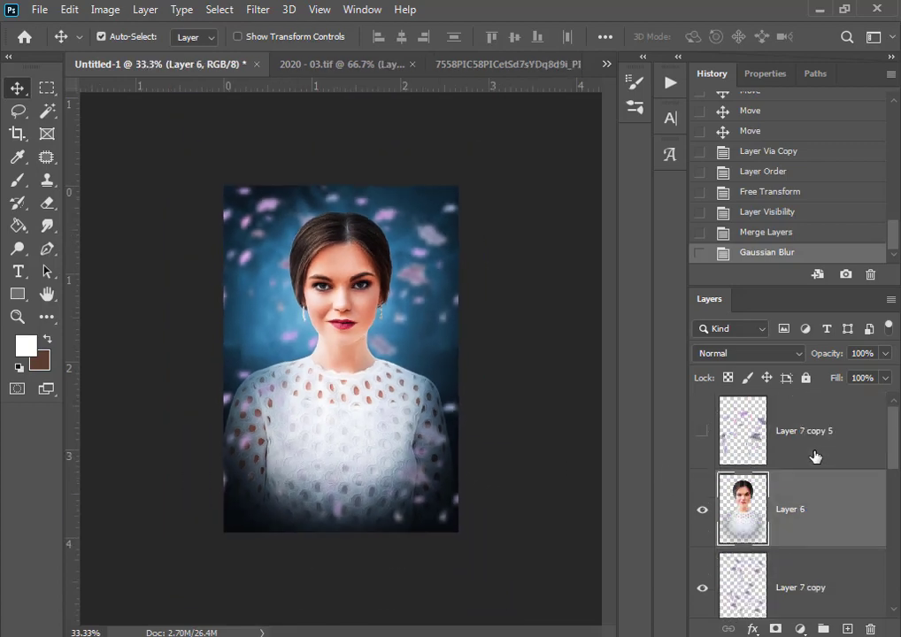
pyautogui.click(800, 450)
pyautogui.click(704, 433)
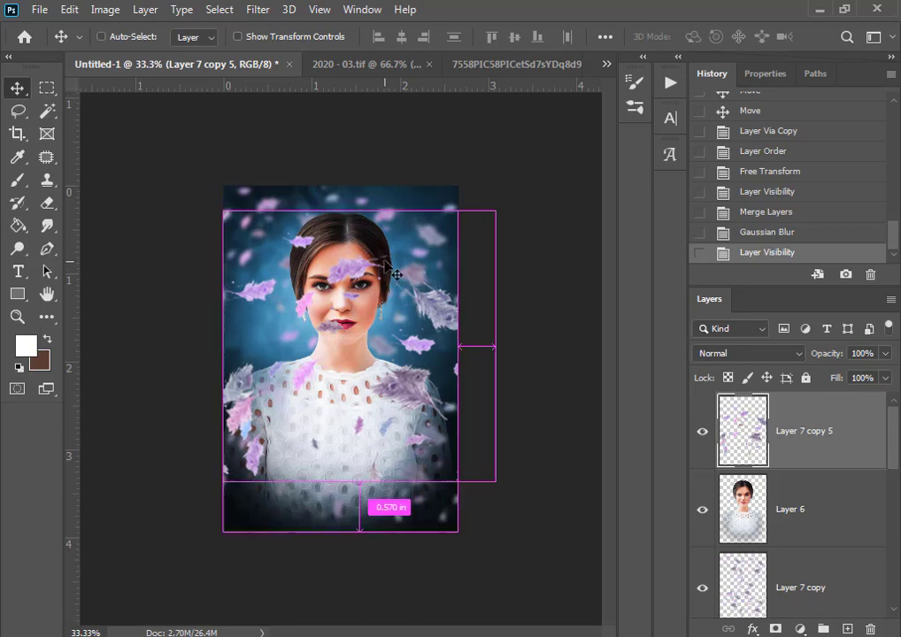
pyautogui.hotkey('ctrl', 't')
pyautogui.moveTo(362, 138); pyautogui.dragTo(253, 183)
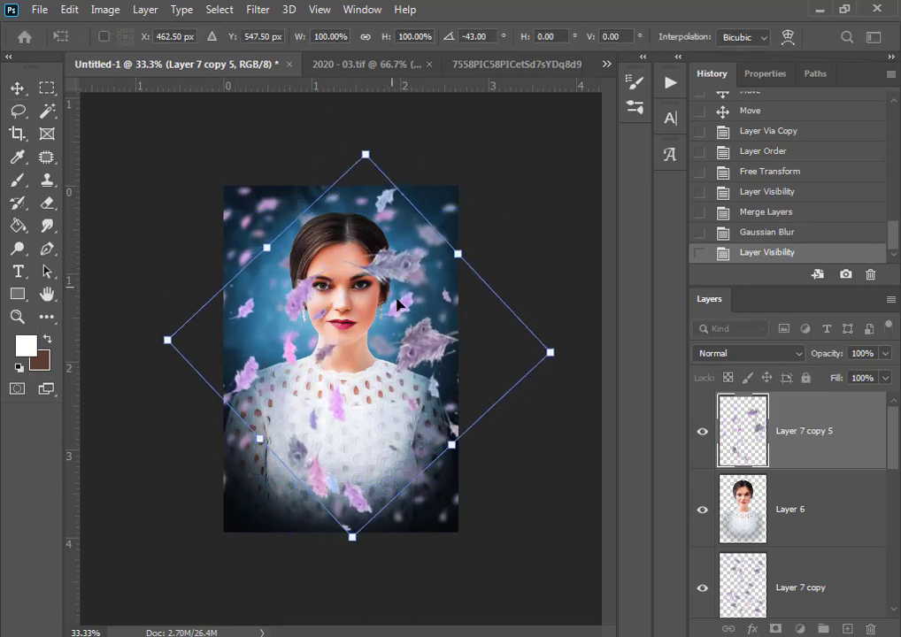
pyautogui.moveTo(392, 291)
pyautogui.mouseDown()
pyautogui.moveTo(407, 323)
pyautogui.moveTo(382, 270)
pyautogui.moveTo(383, 277)
pyautogui.mouseUp()
pyautogui.moveTo(355, 122)
pyautogui.mouseDown()
pyautogui.moveTo(357, 74)
pyautogui.moveTo(363, 126)
pyautogui.mouseUp()
pyautogui.press('Return')
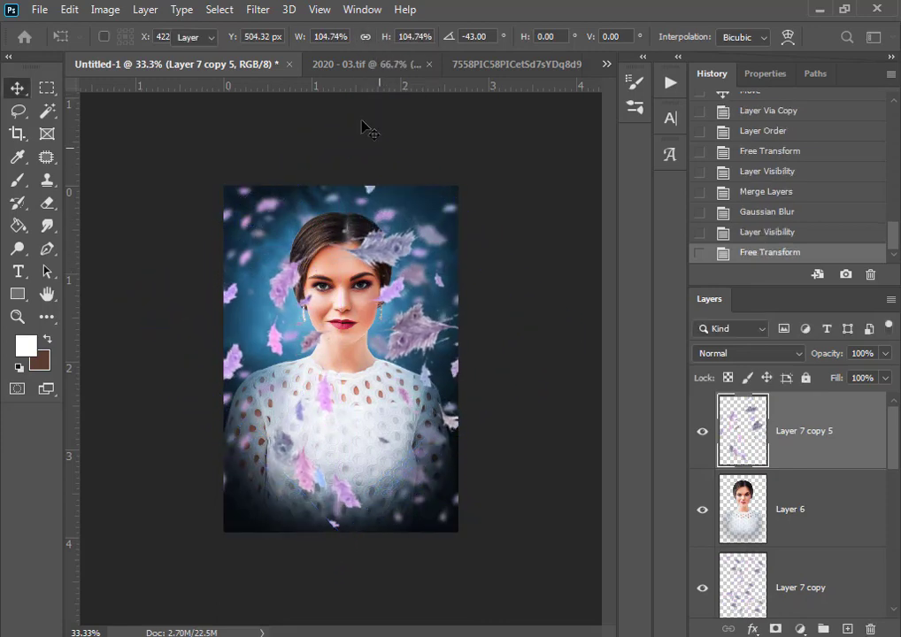
# Step: Apply a Gaussian Blur with a 6.8-pixel radius to the foreground petals on Layer 7 copy 5
pyautogui.click(258, 10)
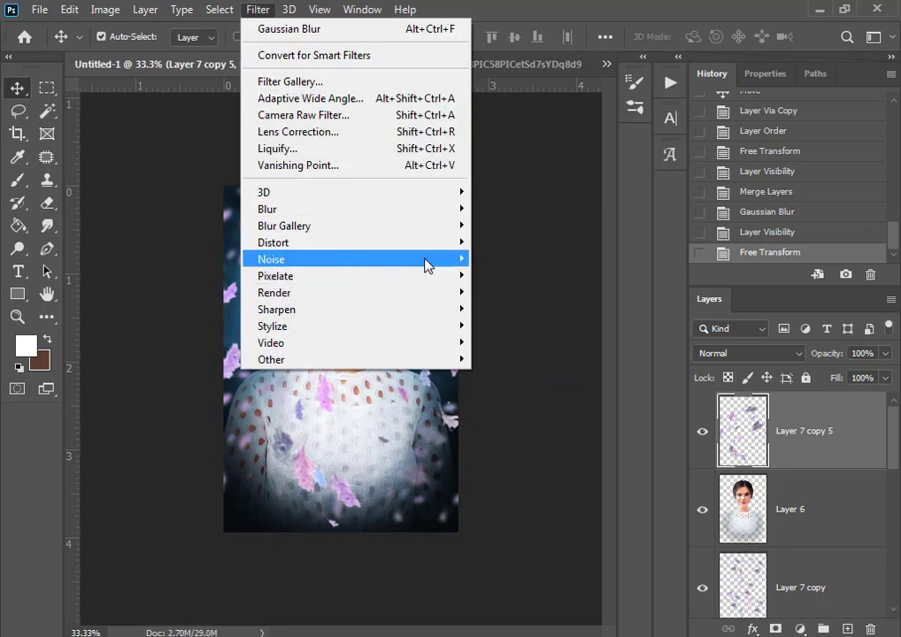
pyautogui.moveTo(413, 207)
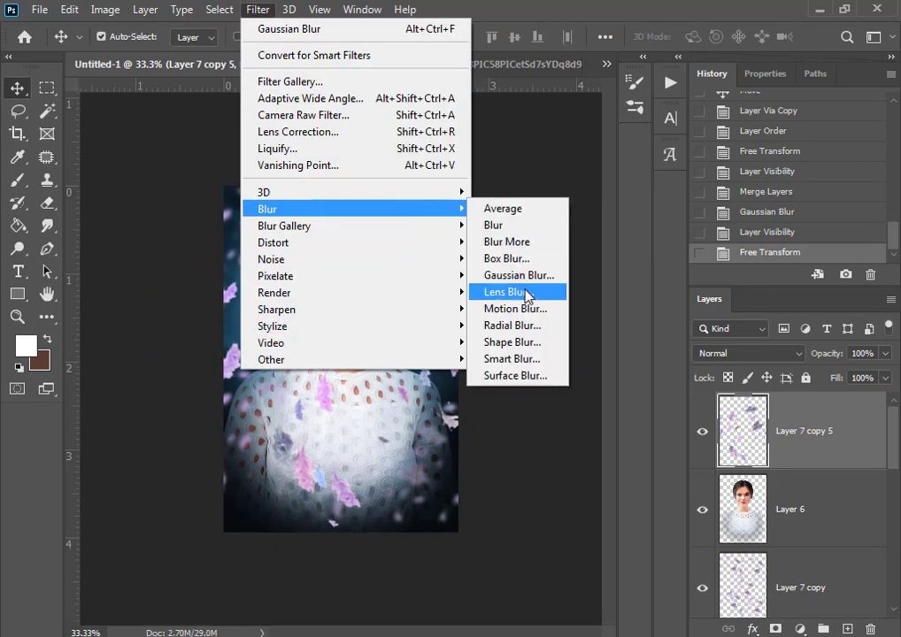
pyautogui.click(522, 275)
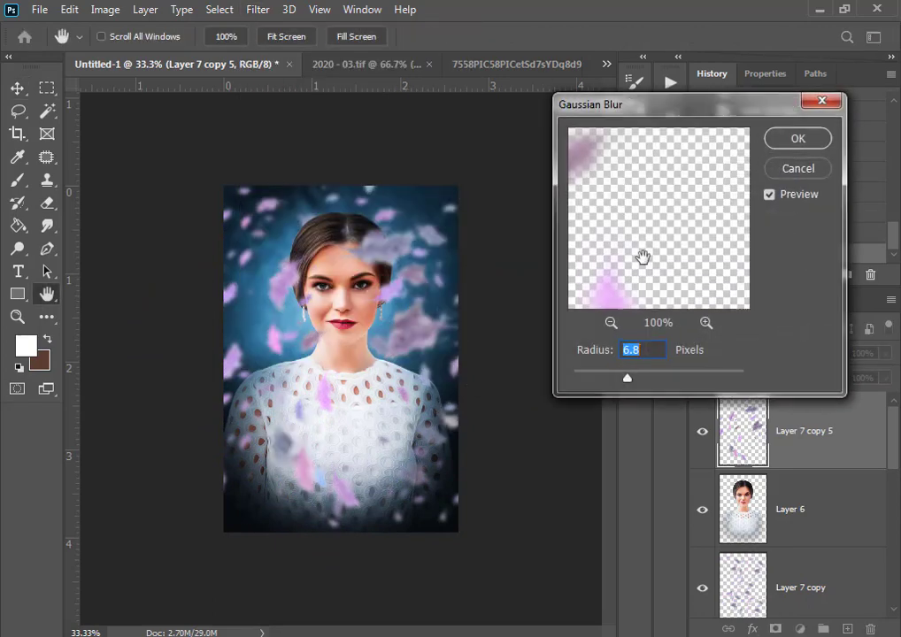
pyautogui.click(793, 148)
# Step: Erase the Layer 7 copy 5 petals covering the woman's face, hair and neckline, enlarging the soft eraser to 80 px
pyautogui.press('e')
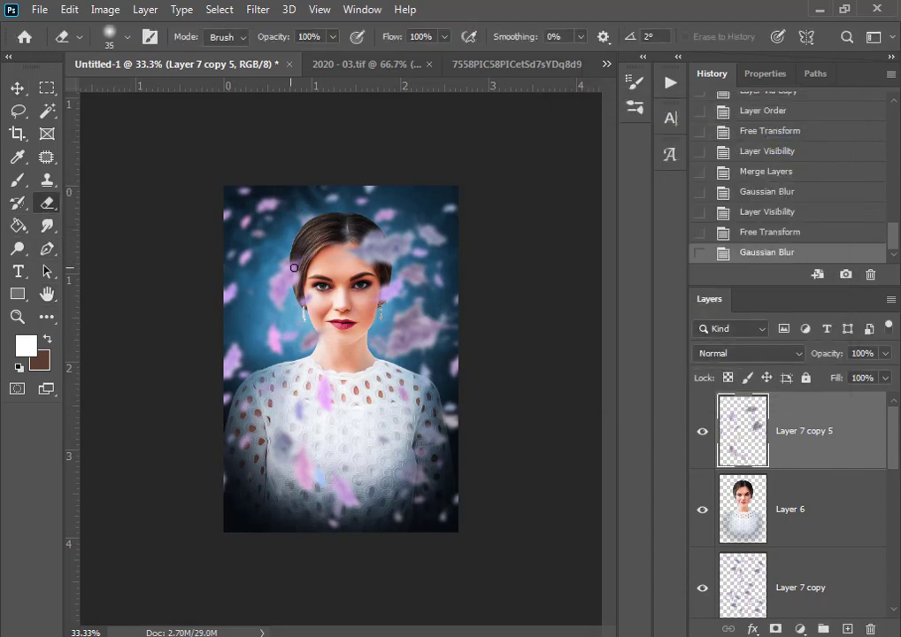
pyautogui.click(295, 317)
pyautogui.press(']')
pyautogui.press(']')
pyautogui.moveTo(362, 243)
pyautogui.mouseDown()
pyautogui.moveTo(338, 265)
pyautogui.moveTo(336, 258)
pyautogui.moveTo(293, 277)
pyautogui.moveTo(296, 253)
pyautogui.moveTo(315, 285)
pyautogui.mouseUp()
pyautogui.hotkey('ctrl', 'z')
pyautogui.hotkey('ctrl', 'z')
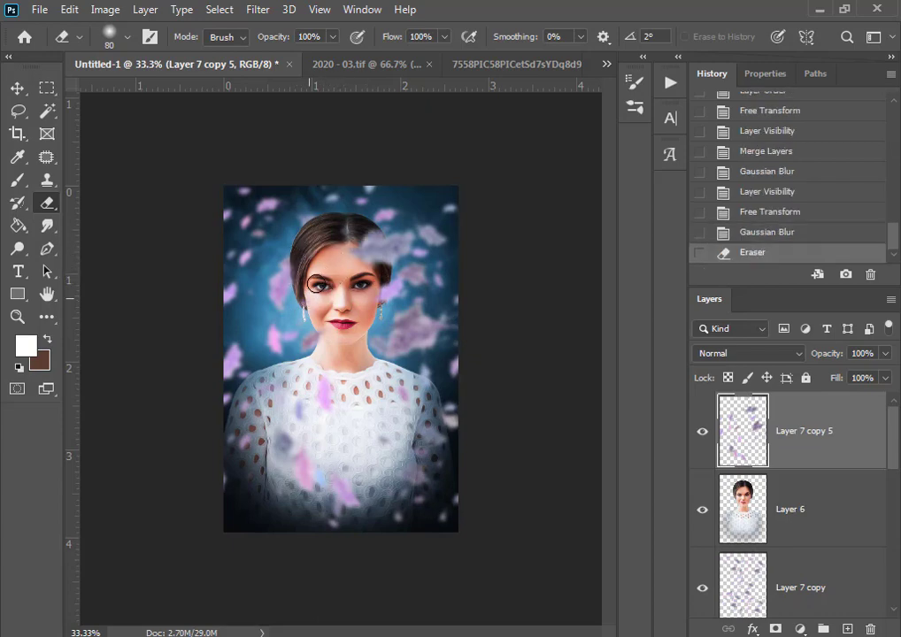
pyautogui.moveTo(347, 229)
pyautogui.mouseDown()
pyautogui.moveTo(363, 284)
pyautogui.moveTo(362, 231)
pyautogui.moveTo(376, 241)
pyautogui.moveTo(381, 279)
pyautogui.mouseUp()
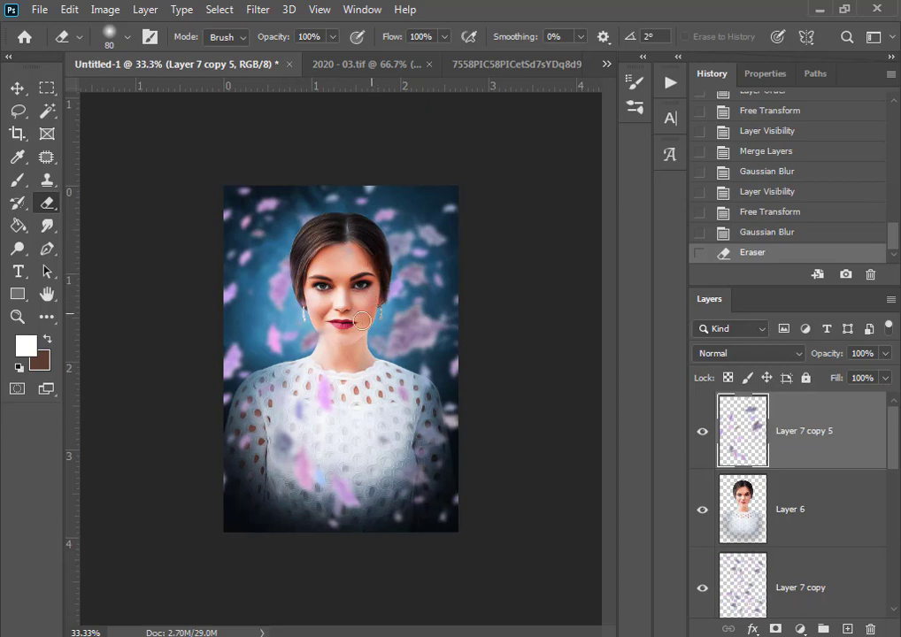
pyautogui.moveTo(314, 416)
pyautogui.mouseDown()
pyautogui.moveTo(366, 384)
pyautogui.moveTo(355, 381)
pyautogui.mouseUp()
pyautogui.keyDown('alt'); pyautogui.click(349, 382); pyautogui.keyUp('alt')
pyautogui.keyDown('alt'); pyautogui.click(348, 383); pyautogui.keyUp('alt')
pyautogui.keyDown('ctrl'); pyautogui.click(348, 382); pyautogui.keyUp('ctrl')
pyautogui.keyDown('ctrl'); pyautogui.click(349, 382); pyautogui.keyUp('ctrl')
pyautogui.keyDown('ctrl'); pyautogui.click(349, 383); pyautogui.keyUp('ctrl')
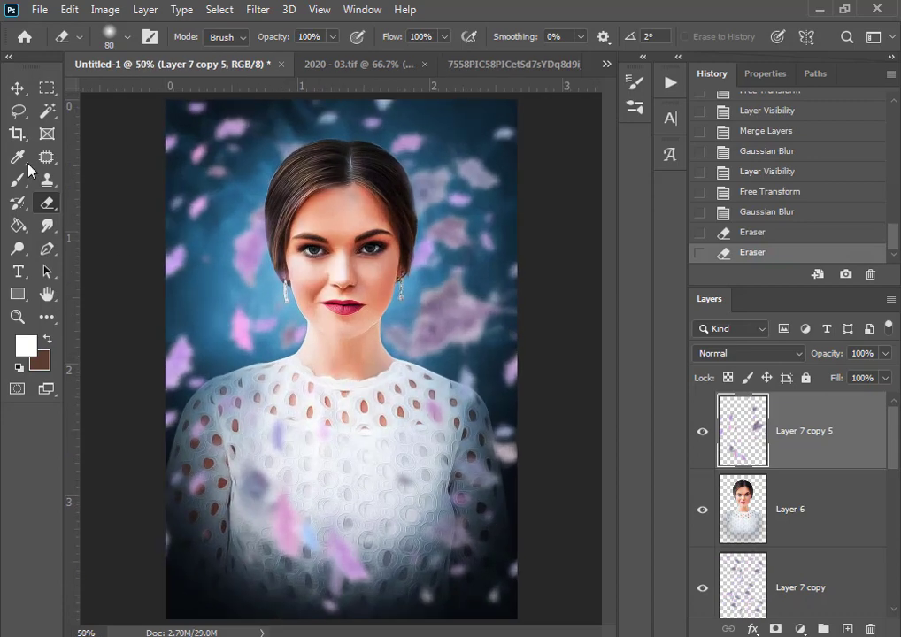
# Step: Stamp all visible layers into a new top layer and duplicate that layer
pyautogui.click(17, 87)
pyautogui.keyDown('alt'); pyautogui.click(331, 375); pyautogui.keyUp('alt')
pyautogui.hotkey('ctrl', 'shift', 'alt', 'e')
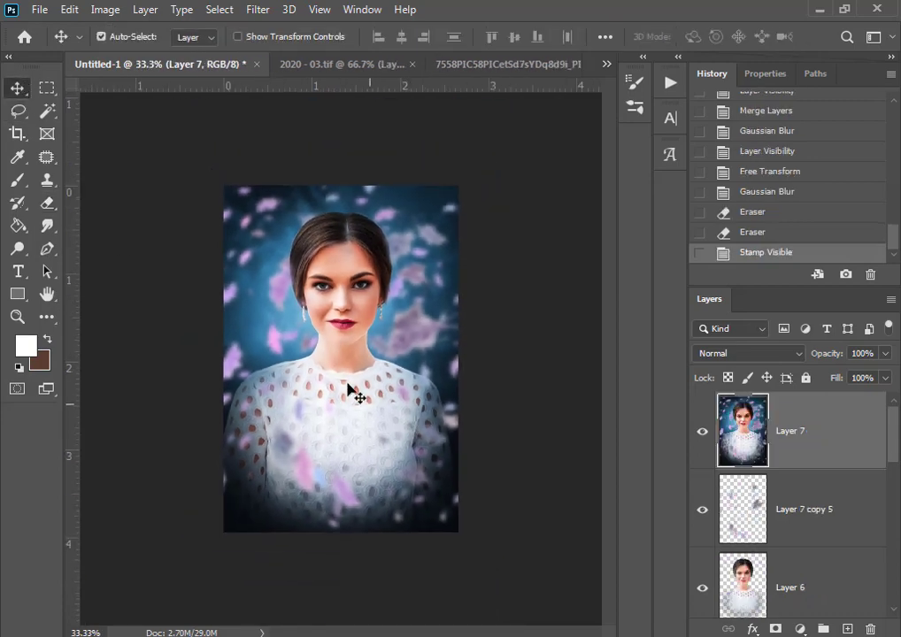
pyautogui.keyDown('alt'); pyautogui.click(347, 369); pyautogui.keyUp('alt')
pyautogui.keyDown('ctrl'); pyautogui.click(348, 368); pyautogui.keyUp('ctrl')
pyautogui.hotkey('ctrl', 'j')
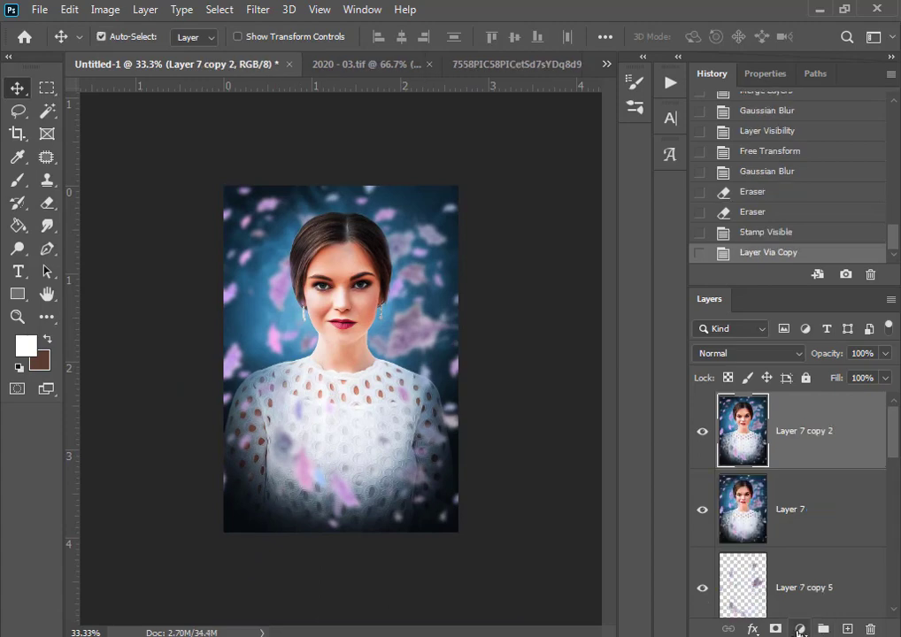
# Step: Add a Color Lookup adjustment layer above the duplicate using the FoggyNight.3DL 3D LUT
pyautogui.click(801, 627)
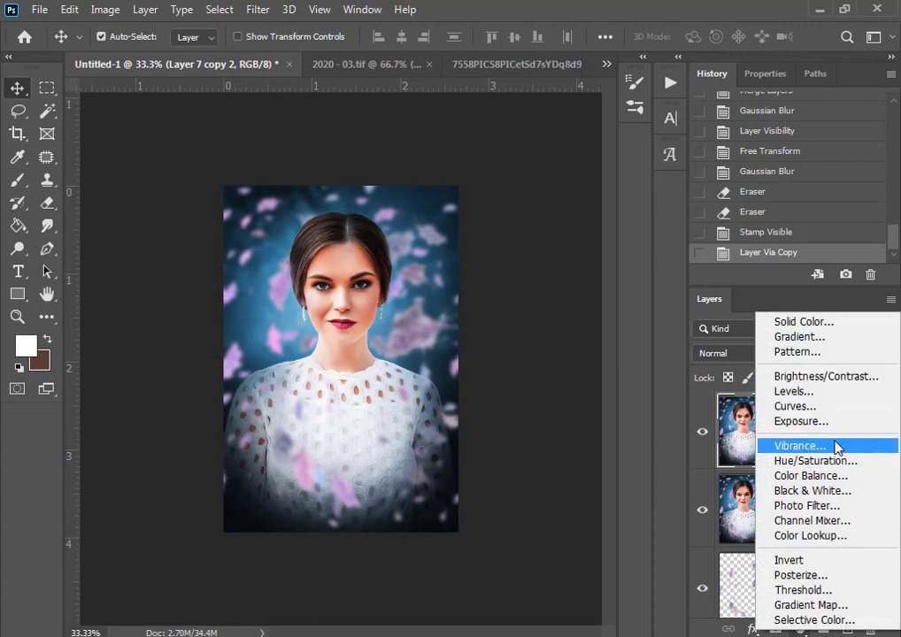
pyautogui.click(826, 536)
pyautogui.click(809, 134)
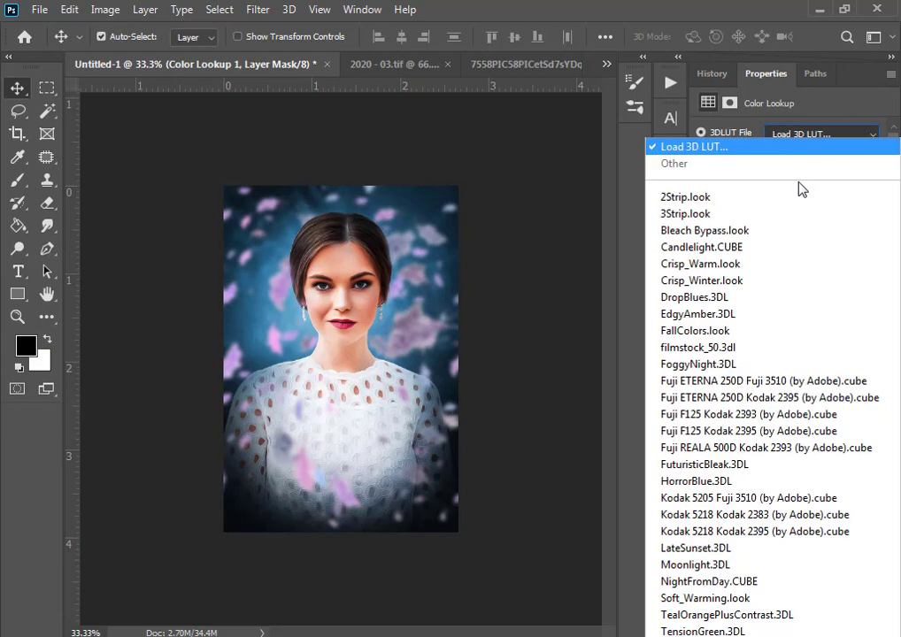
pyautogui.click(699, 364)
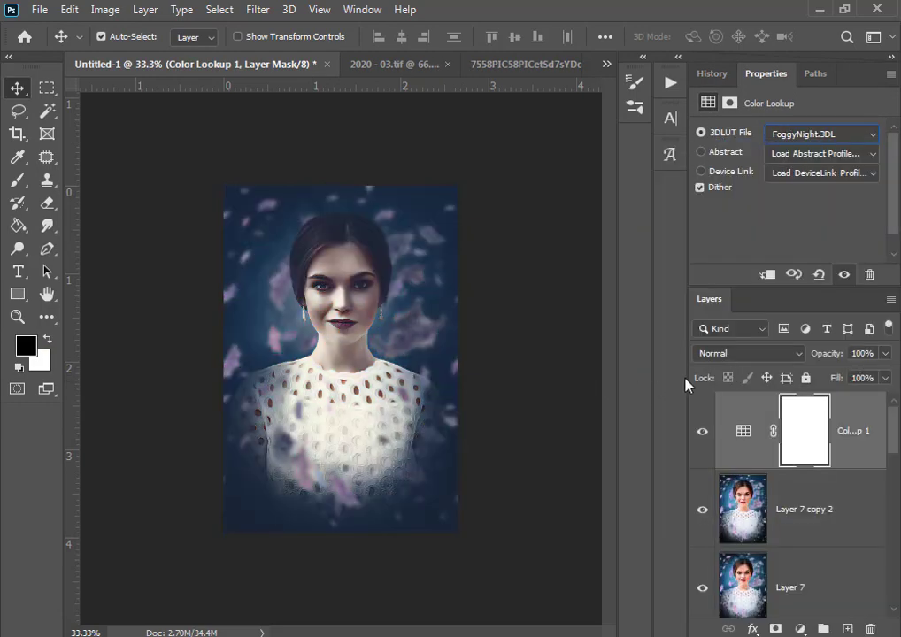
# Step: Blend the Color Lookup layer in Soft Light at 66% opacity and stamp the visible layers into a new top layer
pyautogui.click(738, 354)
pyautogui.click(677, 427)
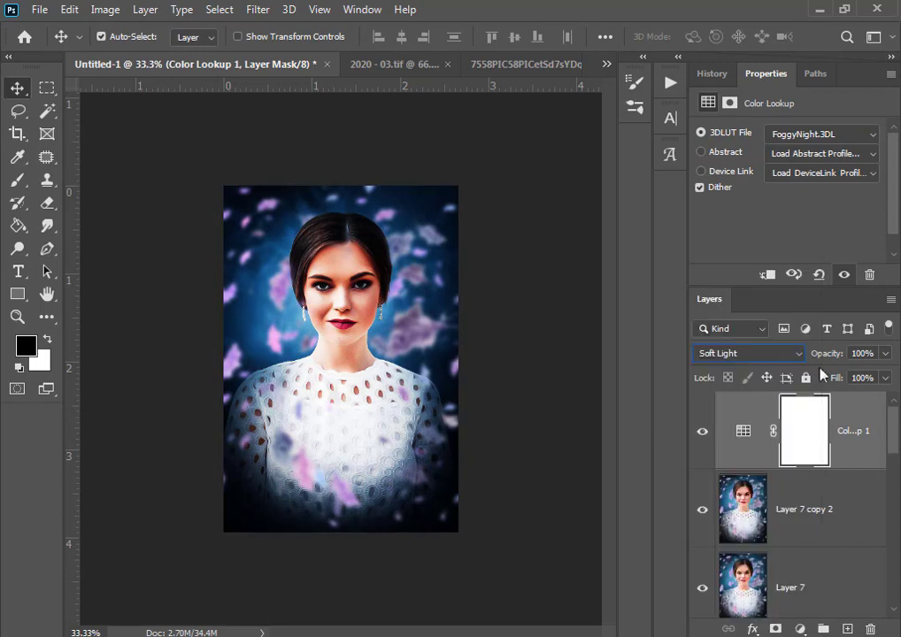
pyautogui.click(885, 353)
pyautogui.moveTo(887, 374); pyautogui.dragTo(862, 379)
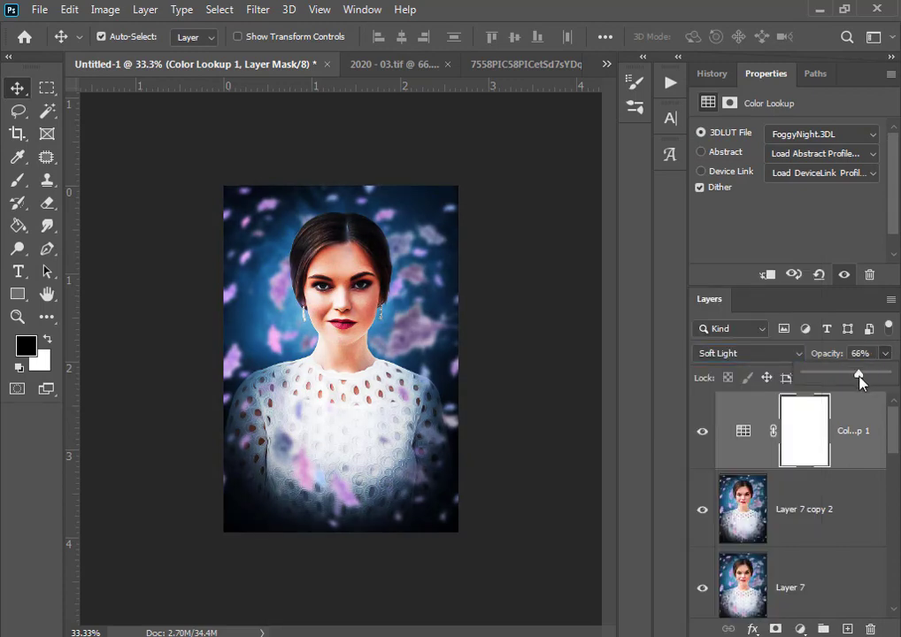
pyautogui.press('Return')
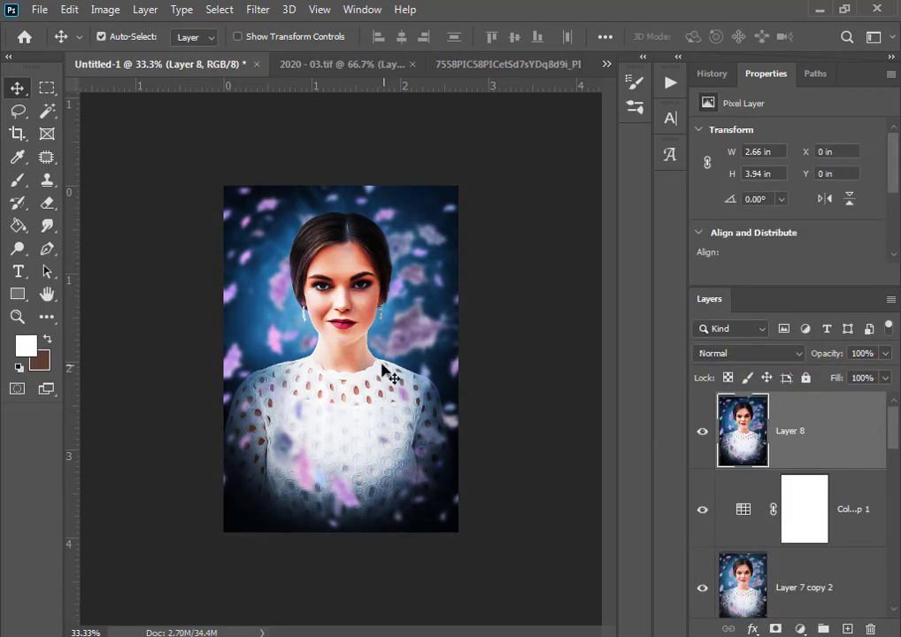
# Step: Slightly lower the saturation of the Reds on the stamped Layer 8 with Hue/Saturation
pyautogui.click(352, 355)
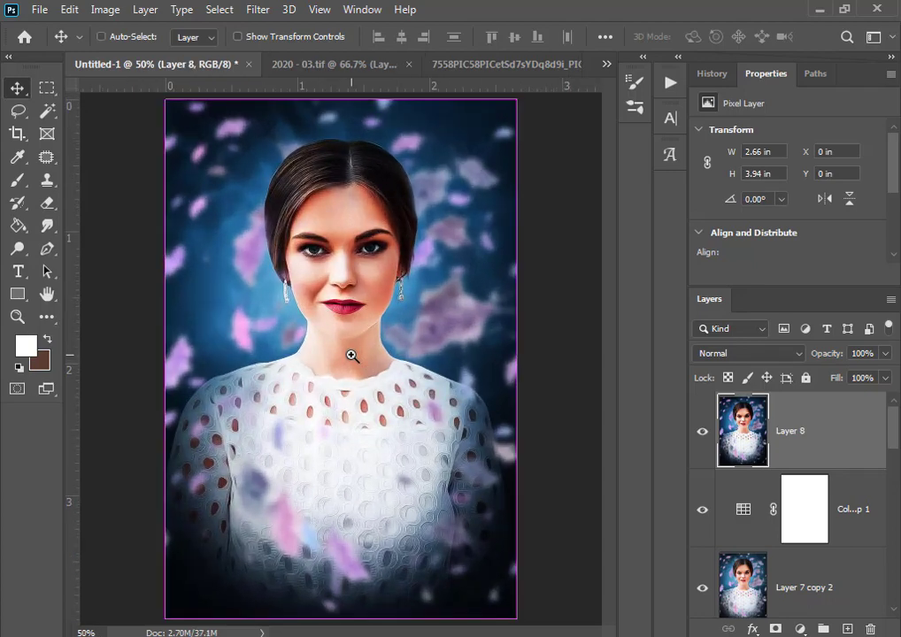
pyautogui.hotkey('ctrl', 'u')
pyautogui.click(542, 167)
pyautogui.click(504, 190)
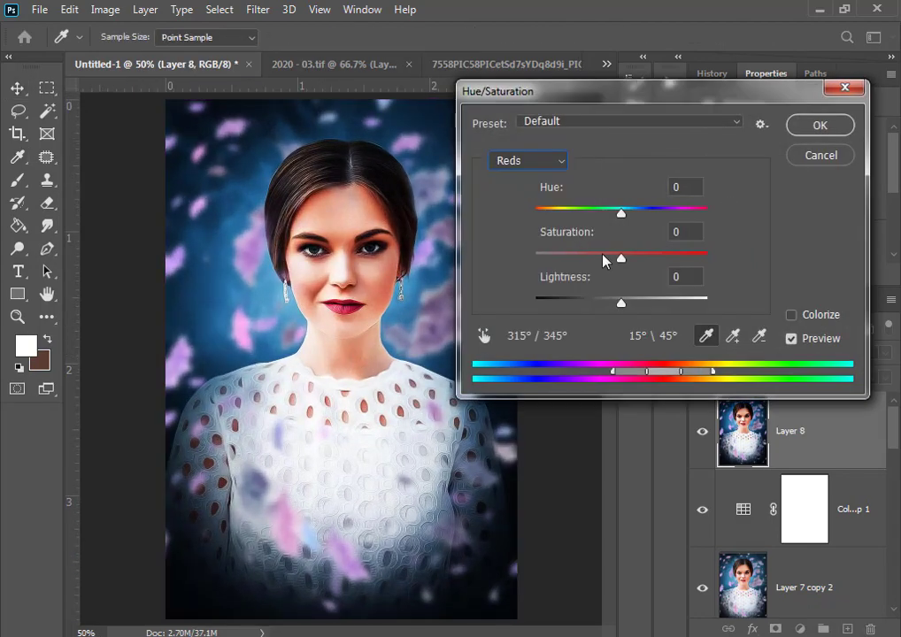
pyautogui.moveTo(620, 257); pyautogui.dragTo(607, 257)
pyautogui.click(530, 160)
pyautogui.click(541, 211)
pyautogui.click(818, 126)
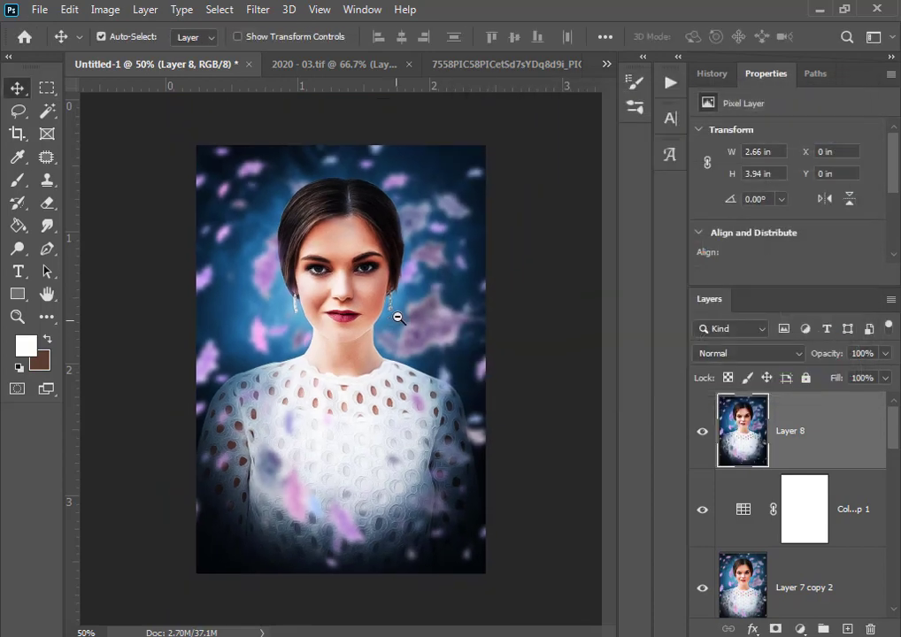
# Step: Stamp all visible layers into a new top layer above Layer 8
pyautogui.keyDown('ctrl'); pyautogui.keyDown('alt'); pyautogui.click(397, 338); pyautogui.keyUp('alt'); pyautogui.keyUp('ctrl')
pyautogui.hotkey('ctrl', 'shift', 'alt', 'e')
pyautogui.keyDown('ctrl'); pyautogui.keyDown('alt'); pyautogui.click(350, 374); pyautogui.keyUp('alt'); pyautogui.keyUp('ctrl')
pyautogui.keyDown('ctrl'); pyautogui.click(354, 375); pyautogui.keyUp('ctrl')
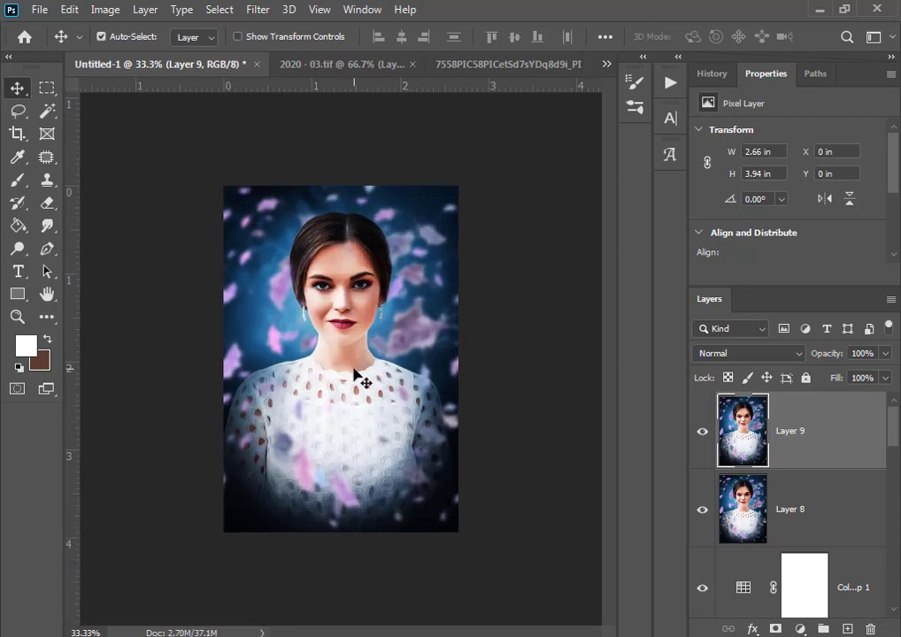
# Step: Raise the exposure of the stamped Layer 9 to +0.30 with the Camera Raw filter
pyautogui.hotkey('ctrl', 'shift', 'a')
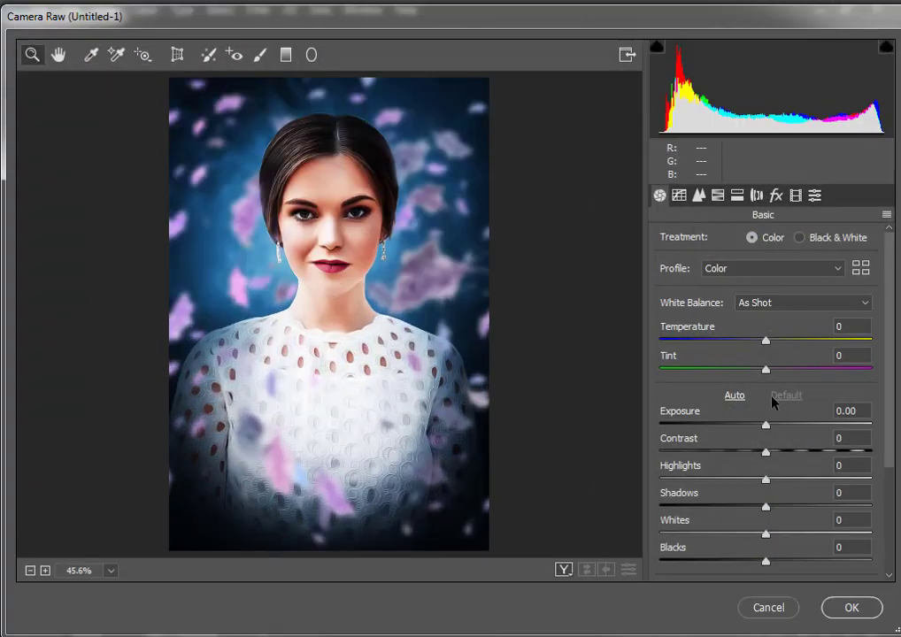
pyautogui.moveTo(766, 426); pyautogui.dragTo(771, 425)
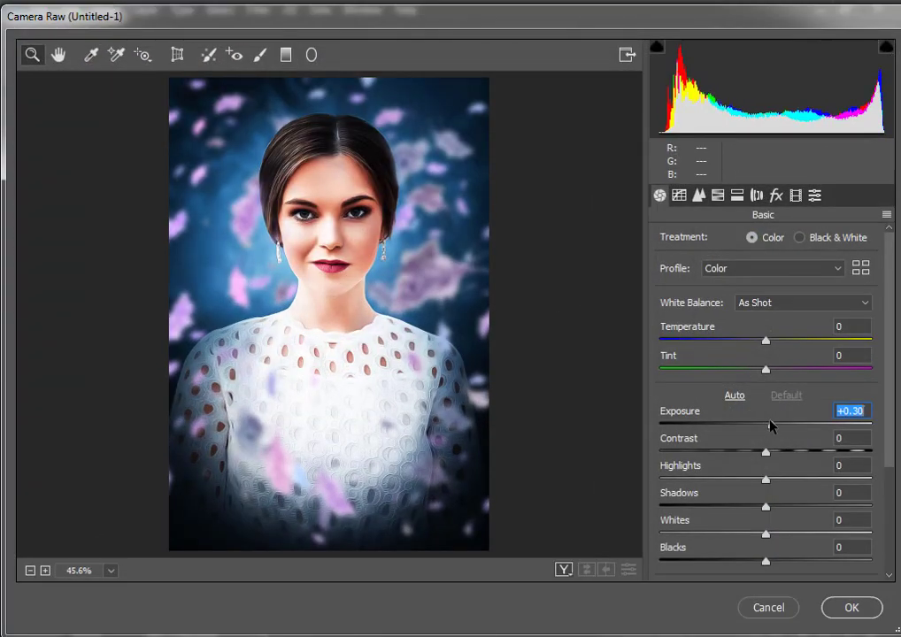
pyautogui.click(848, 605)
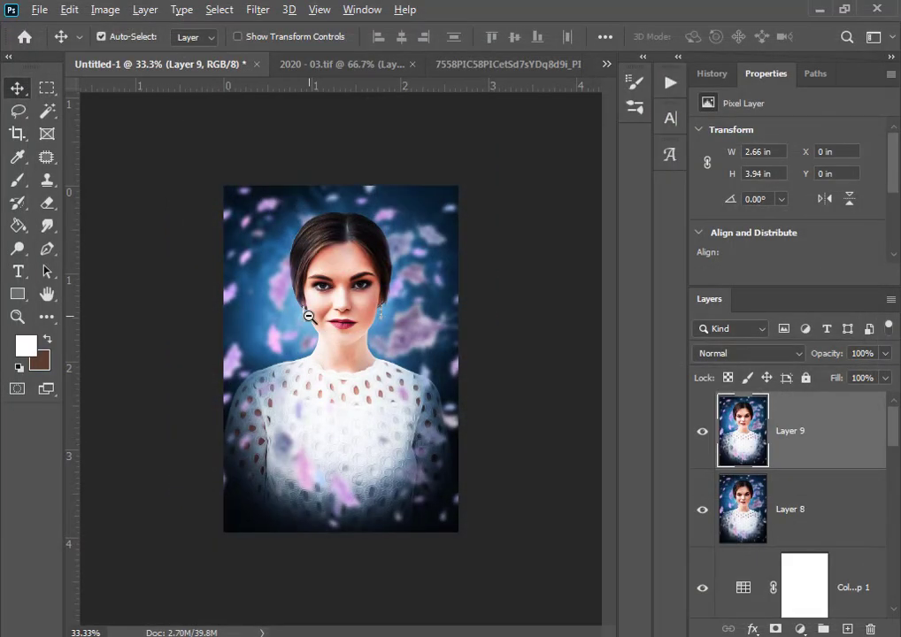
pyautogui.keyDown('alt'); pyautogui.click(309, 316); pyautogui.keyUp('alt')
pyautogui.keyDown('alt'); pyautogui.click(310, 316); pyautogui.keyUp('alt')
pyautogui.keyDown('ctrl'); pyautogui.click(328, 304); pyautogui.keyUp('ctrl')
pyautogui.keyDown('ctrl'); pyautogui.click(328, 303); pyautogui.keyUp('ctrl')
pyautogui.keyDown('ctrl'); pyautogui.click(327, 303); pyautogui.keyUp('ctrl')
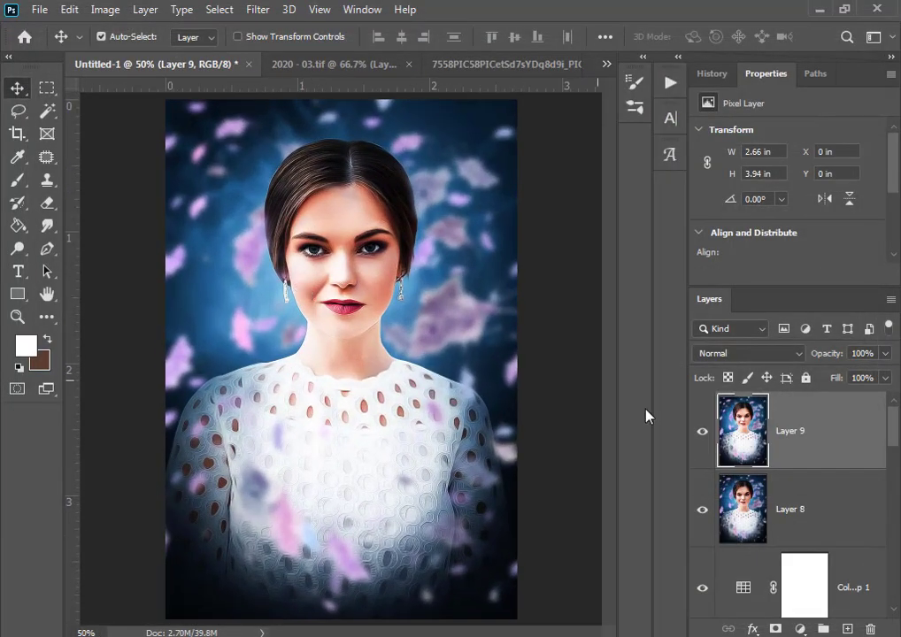
# Step: Add an empty layer on top and sample the backdrop's blue beside the woman's hair as the foreground color
pyautogui.click(848, 628)
pyautogui.hotkey('ctrl', '+')
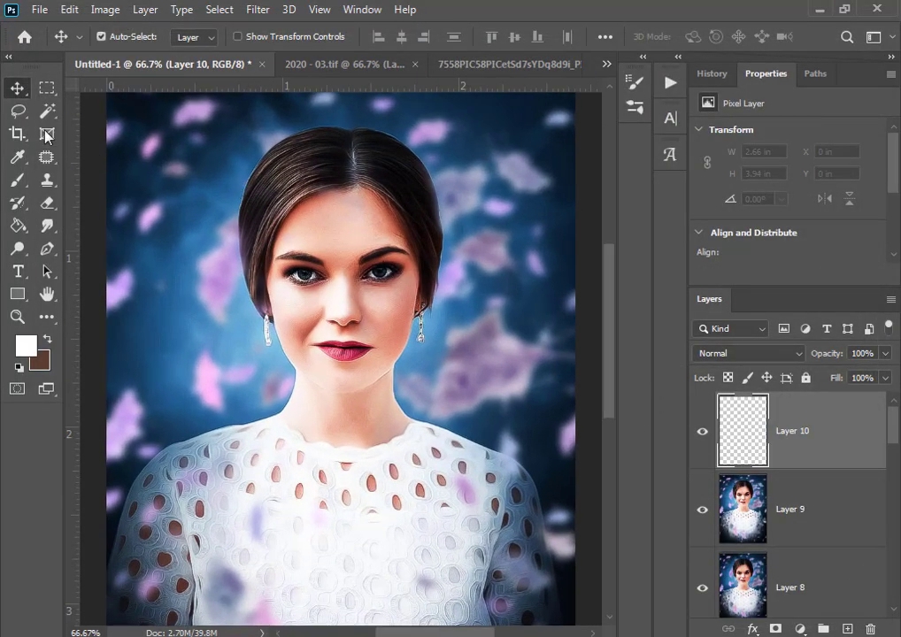
pyautogui.click(21, 157)
pyautogui.click(246, 158)
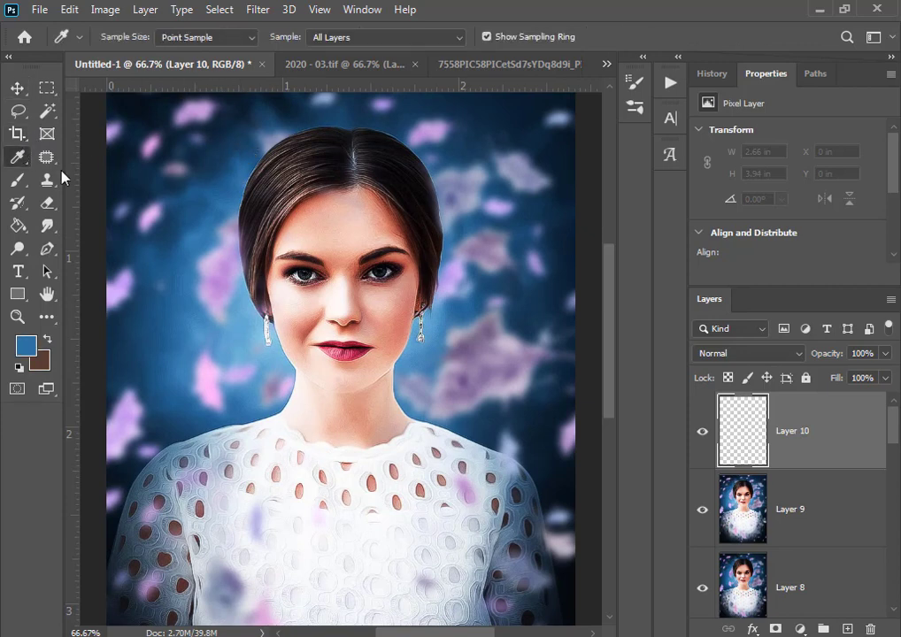
pyautogui.click(22, 152)
# Step: Paint a soft blue glow over the backdrop's upper-left area on Layer 10 with a 500 px brush
pyautogui.click(21, 180)
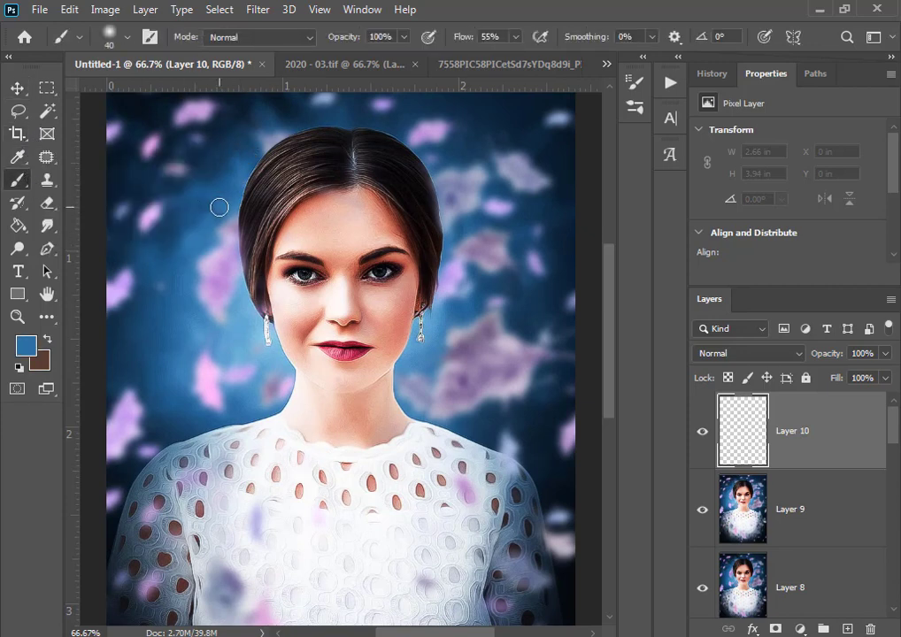
pyautogui.press(']')
pyautogui.press(']')
pyautogui.press(']')
pyautogui.press(']')
pyautogui.press(']')
pyautogui.press(']')
pyautogui.press(']')
pyautogui.press(']')
pyautogui.press(']')
pyautogui.press(']')
pyautogui.press(']')
pyautogui.hotkey('ctrl', '-')
pyautogui.press(']')
pyautogui.press(']')
pyautogui.press(']')
pyautogui.press(']')
pyautogui.press(']')
pyautogui.press(']')
pyautogui.press(']')
pyautogui.press('[')
pyautogui.click(319, 278)
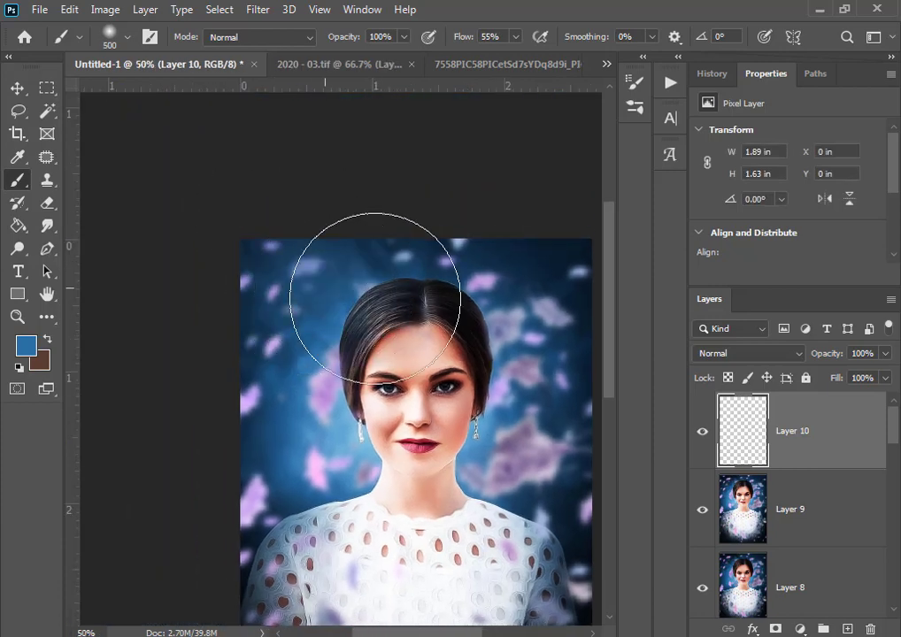
# Step: Paint soft blue over the upper-right backdrop and the large petal beside her neck with a 300 px brush
pyautogui.press('[')
pyautogui.press('[')
pyautogui.press('[')
pyautogui.press('[')
pyautogui.click(519, 292)
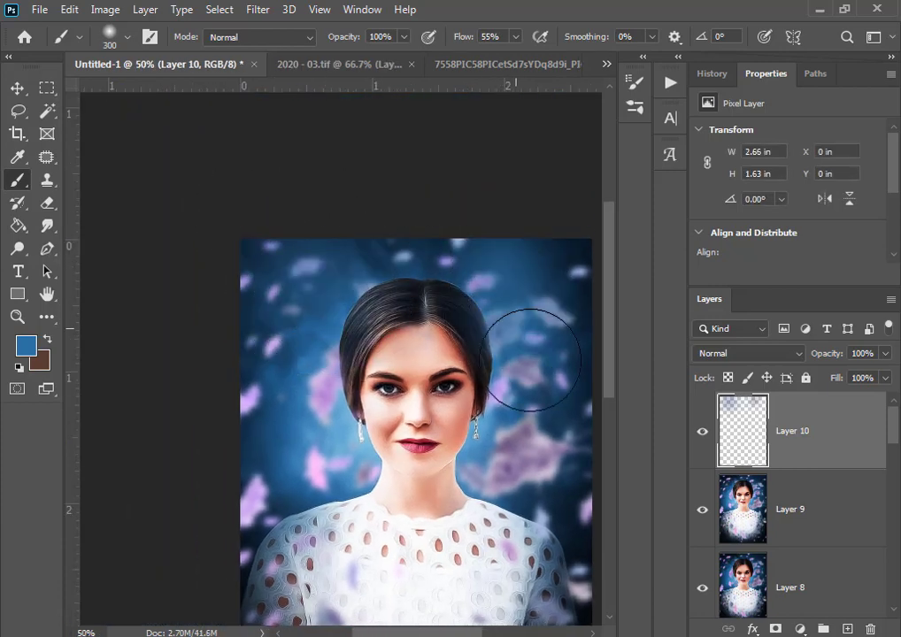
pyautogui.scroll(-4, 506, 481)
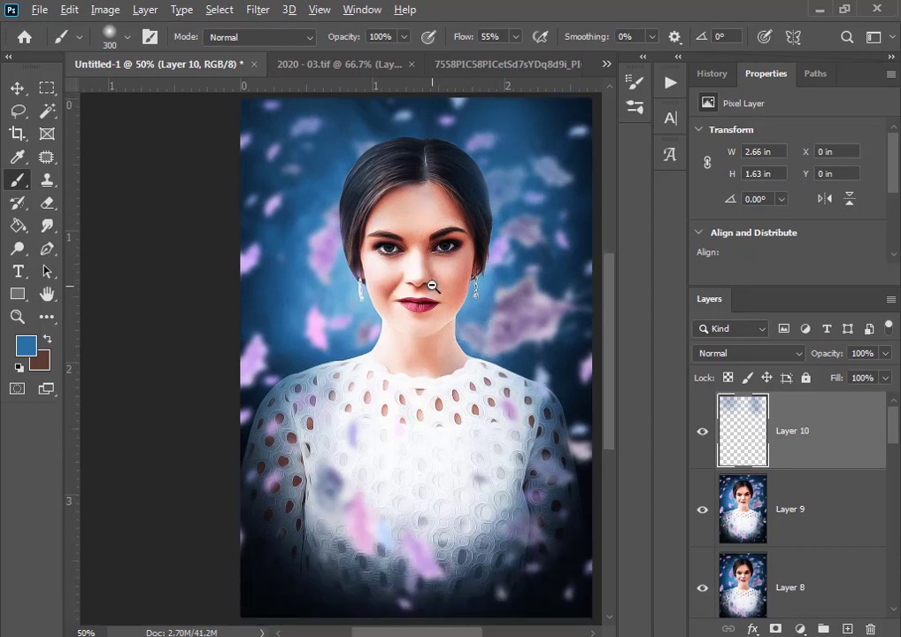
pyautogui.click(510, 314)
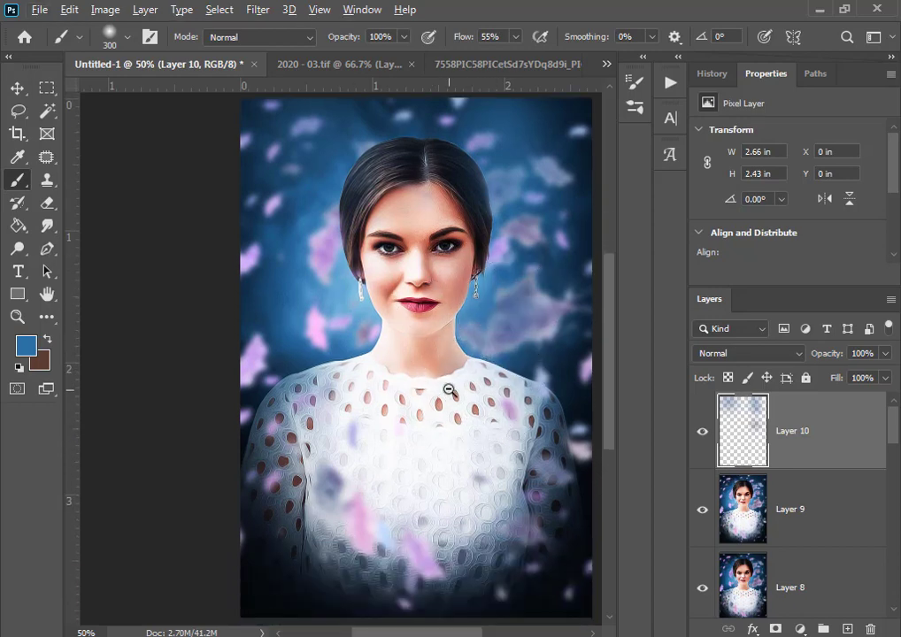
pyautogui.keyDown('ctrl'); pyautogui.keyDown('alt'); pyautogui.click(451, 392); pyautogui.keyUp('alt'); pyautogui.keyUp('ctrl')
pyautogui.keyDown('ctrl'); pyautogui.click(342, 280); pyautogui.keyUp('ctrl')
pyautogui.keyDown('ctrl'); pyautogui.keyDown('alt'); pyautogui.click(337, 181); pyautogui.keyUp('alt'); pyautogui.keyUp('ctrl')
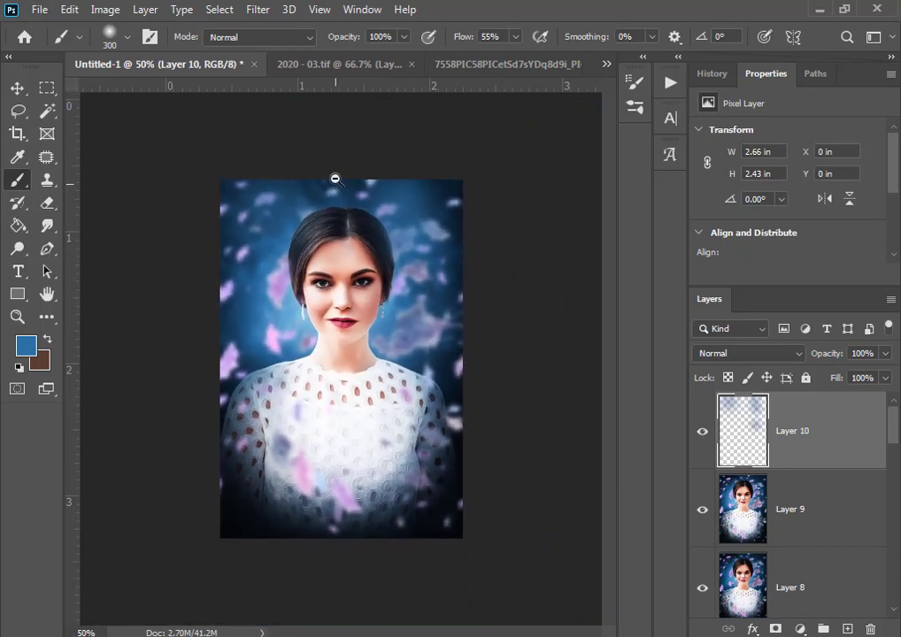
pyautogui.keyDown('ctrl'); pyautogui.keyDown('alt'); pyautogui.click(341, 347); pyautogui.keyUp('alt'); pyautogui.keyUp('ctrl')
pyautogui.keyDown('ctrl'); pyautogui.click(334, 317); pyautogui.keyUp('ctrl')
pyautogui.keyDown('ctrl'); pyautogui.click(333, 317); pyautogui.keyUp('ctrl')
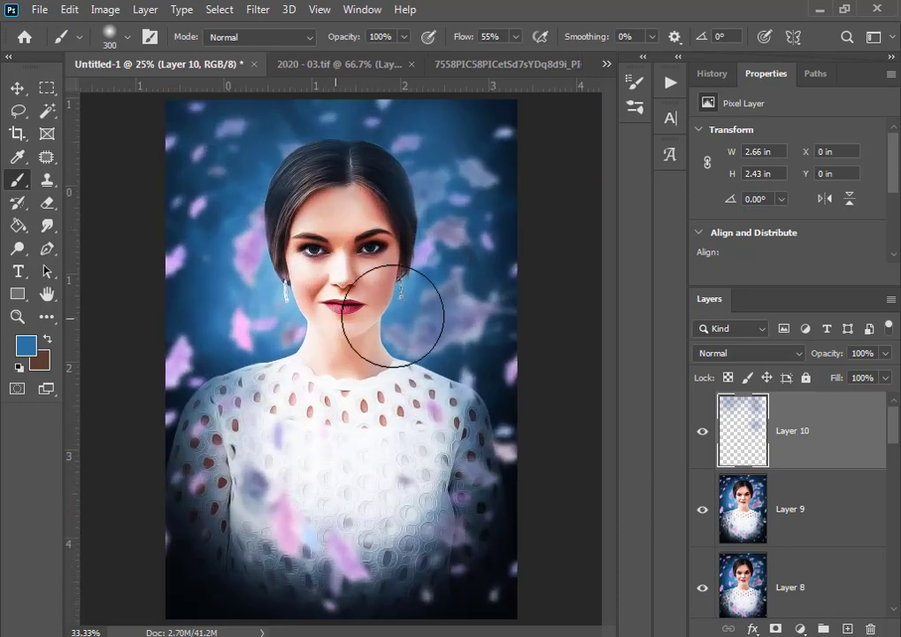
# Step: Set the blue paint layer to 81% opacity with Overlay blending and compare the image with and without it
pyautogui.moveTo(834, 361)
pyautogui.mouseDown()
pyautogui.moveTo(809, 364)
pyautogui.moveTo(819, 360)
pyautogui.mouseUp()
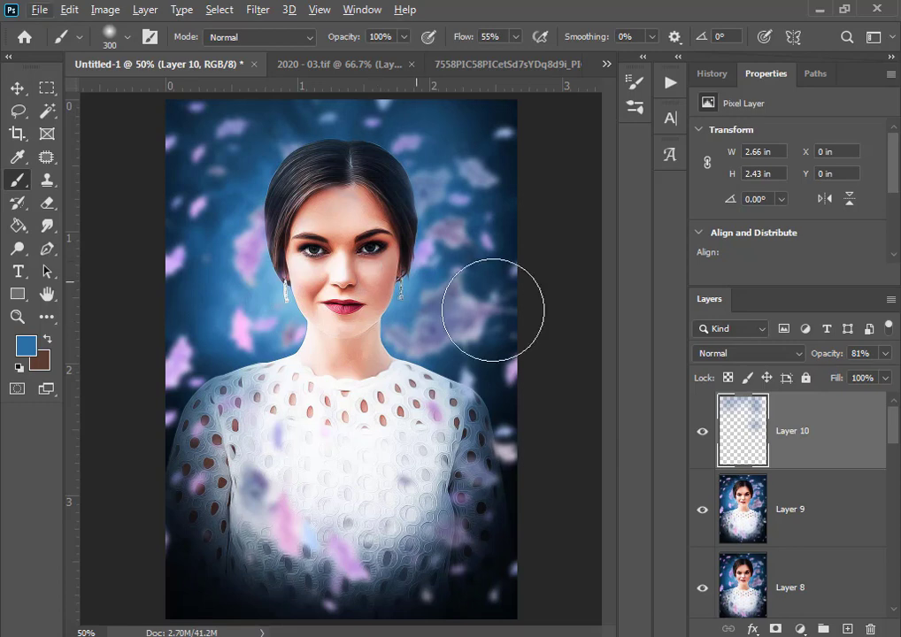
pyautogui.click(731, 355)
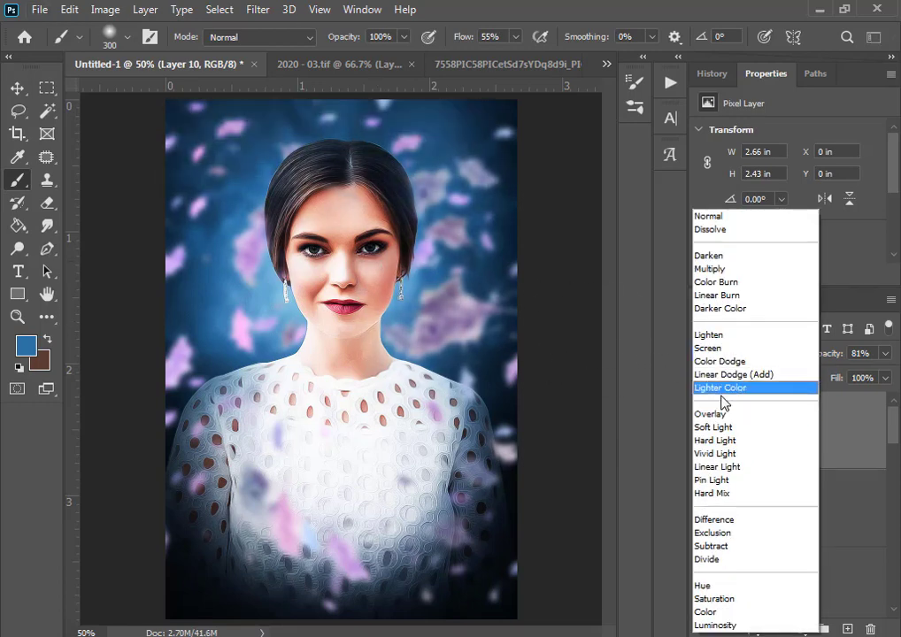
pyautogui.click(708, 414)
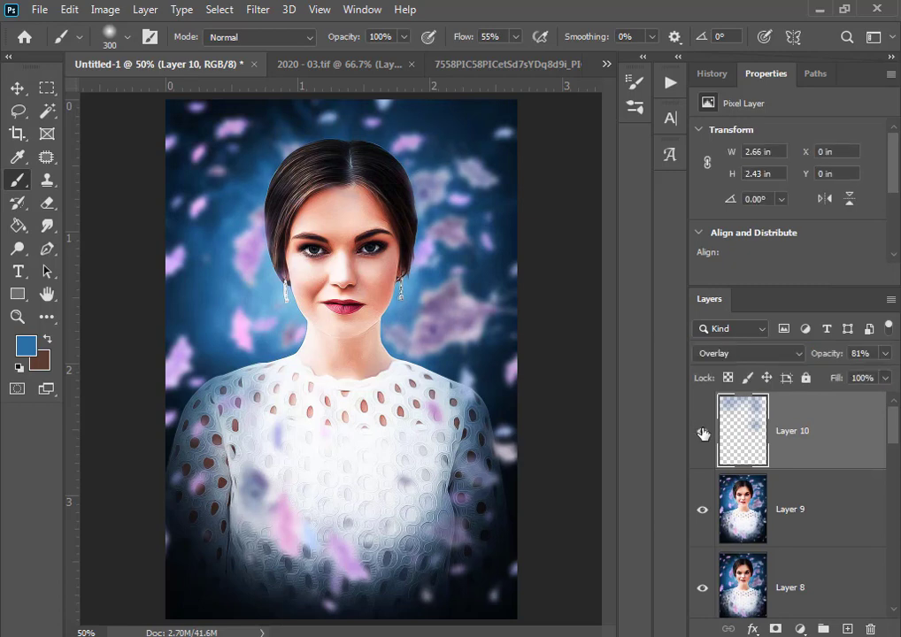
pyautogui.keyDown('ctrl'); pyautogui.keyDown('alt'); pyautogui.click(356, 313); pyautogui.keyUp('alt'); pyautogui.keyUp('ctrl')
pyautogui.keyDown('ctrl'); pyautogui.keyDown('alt'); pyautogui.click(354, 312); pyautogui.keyUp('alt'); pyautogui.keyUp('ctrl')
pyautogui.hotkey('ctrl', '0')
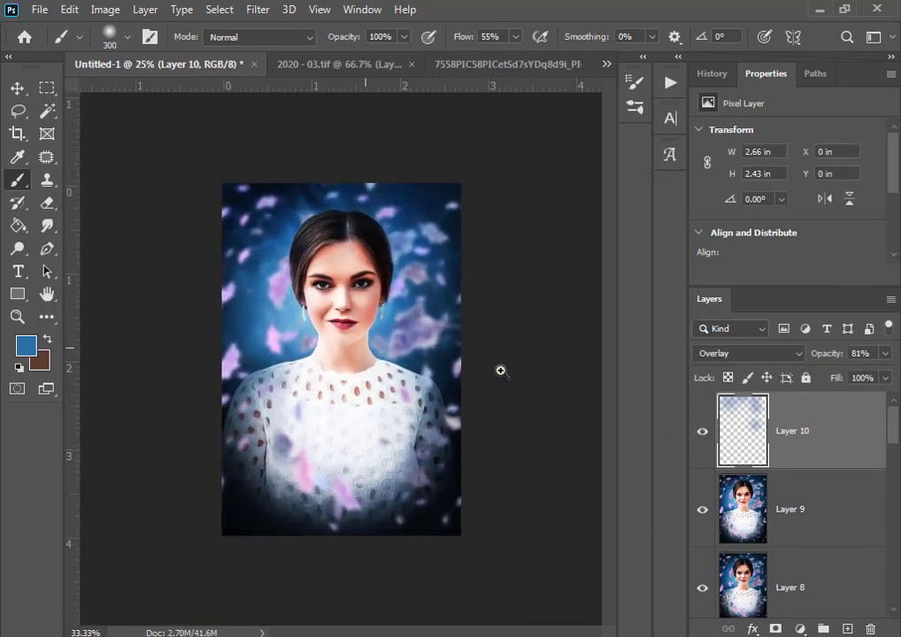
pyautogui.click(700, 433)
pyautogui.click(699, 433)
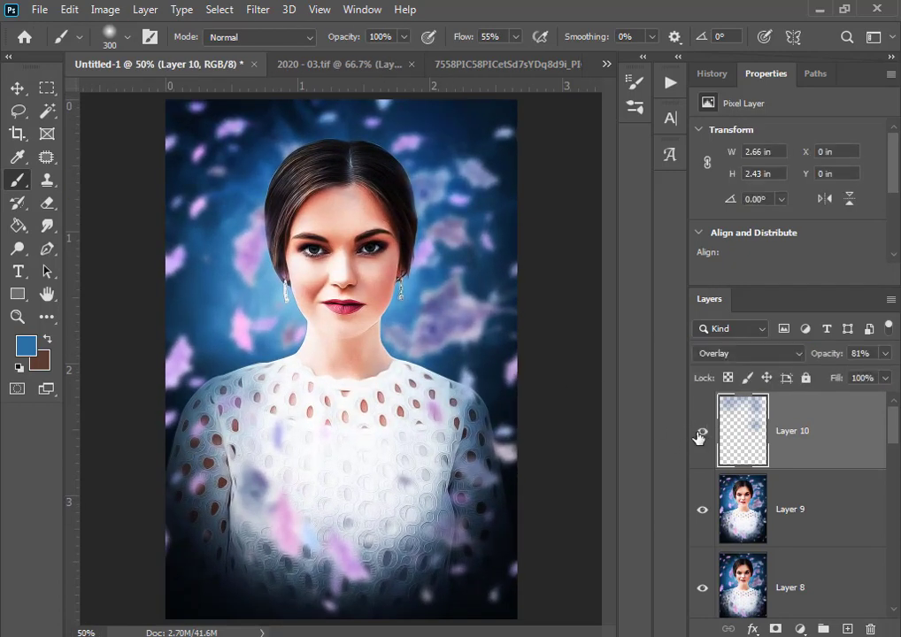
# Step: Stamp the visible layers into a new top layer, then shift its Purples hue toward blue and set Purples saturation to +3 in Camera Raw
pyautogui.keyDown('ctrl'); pyautogui.keyDown('alt'); pyautogui.click(368, 392); pyautogui.keyUp('alt'); pyautogui.keyUp('ctrl')
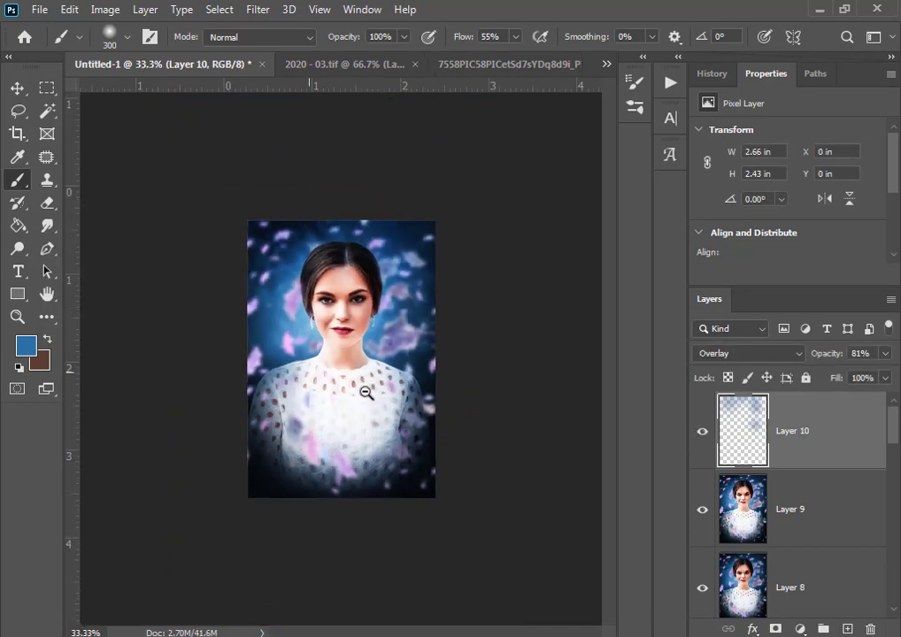
pyautogui.hotkey('ctrl', 'shift', 'alt', 'e')
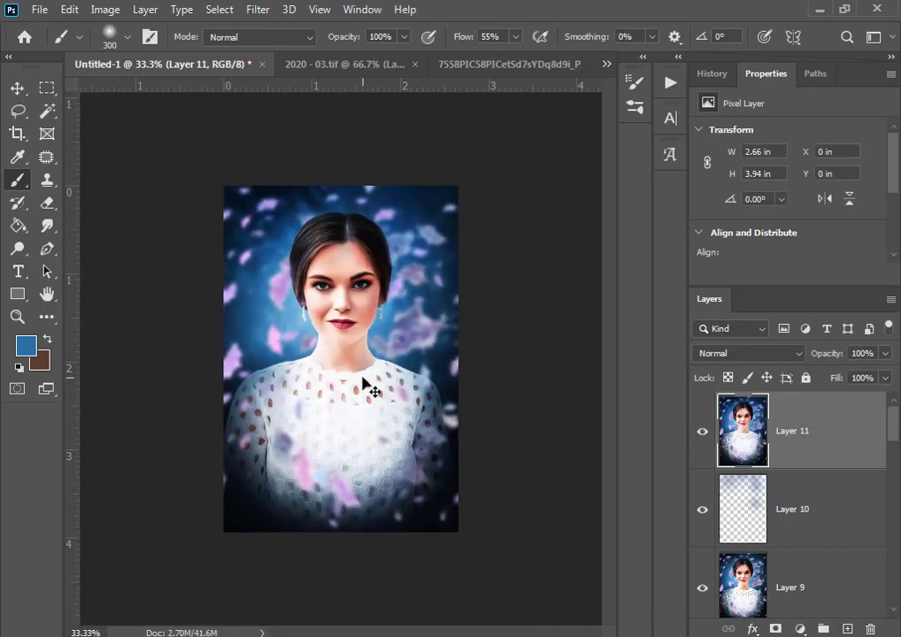
pyautogui.hotkey('ctrl', 'shift', 'a')
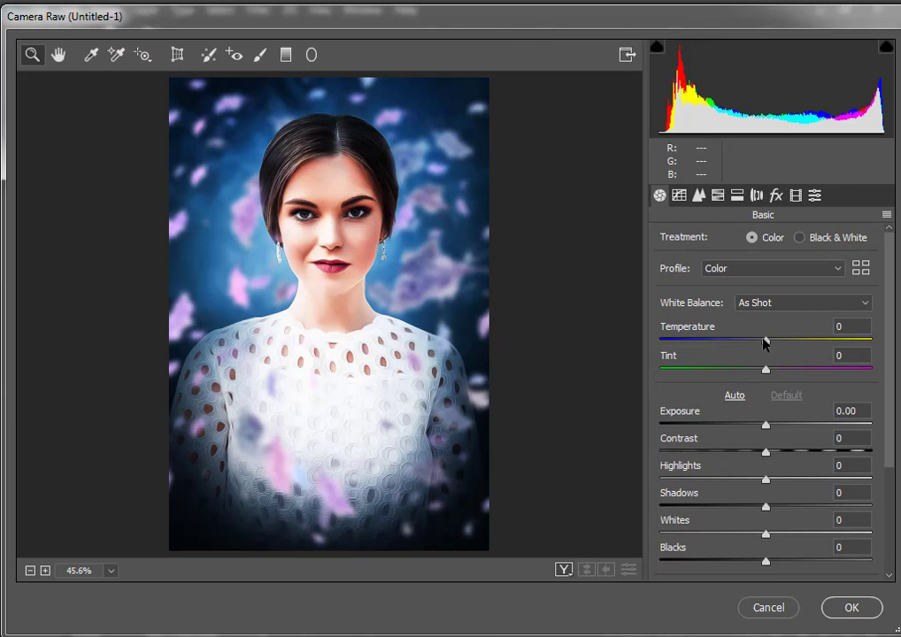
pyautogui.click(698, 195)
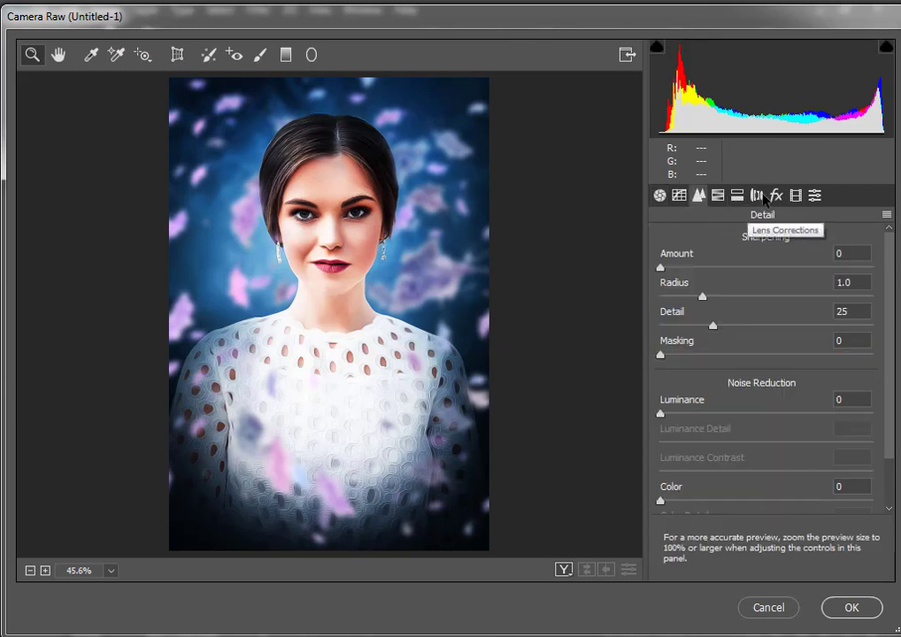
pyautogui.click(659, 196)
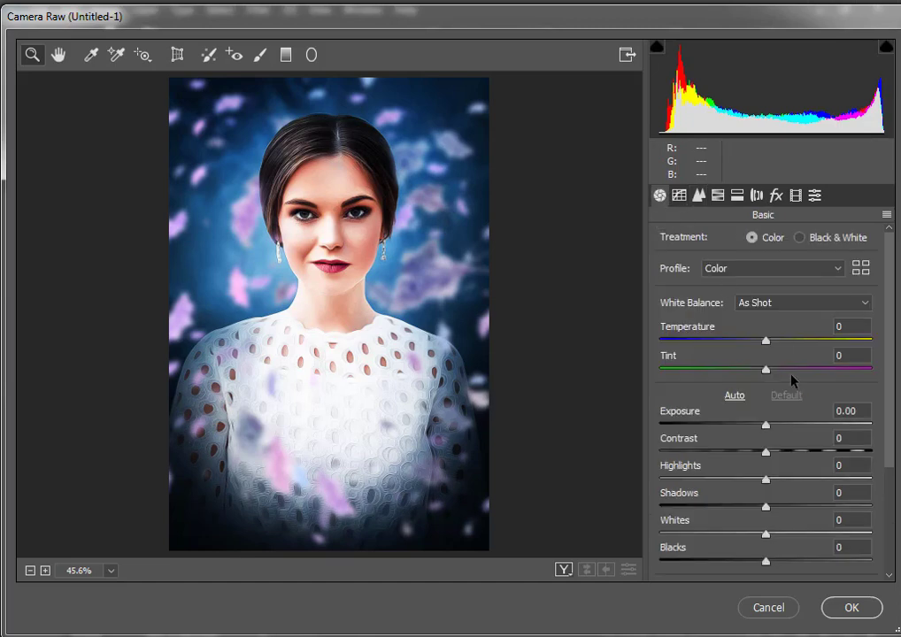
pyautogui.click(713, 195)
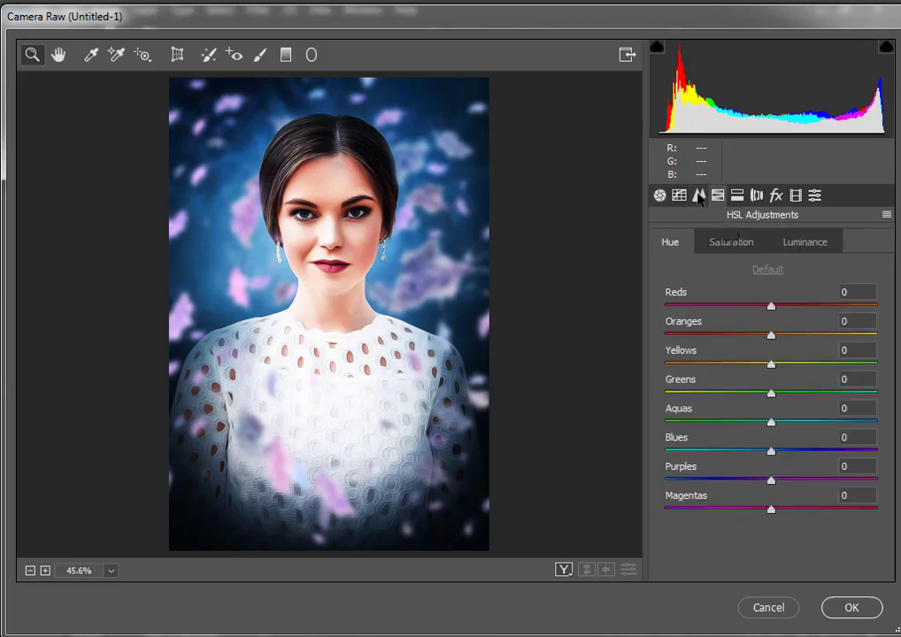
pyautogui.click(699, 195)
pyautogui.click(715, 195)
pyautogui.moveTo(772, 479)
pyautogui.mouseDown()
pyautogui.moveTo(800, 470)
pyautogui.moveTo(747, 482)
pyautogui.moveTo(731, 476)
pyautogui.moveTo(772, 479)
pyautogui.mouseUp()
pyautogui.click(731, 242)
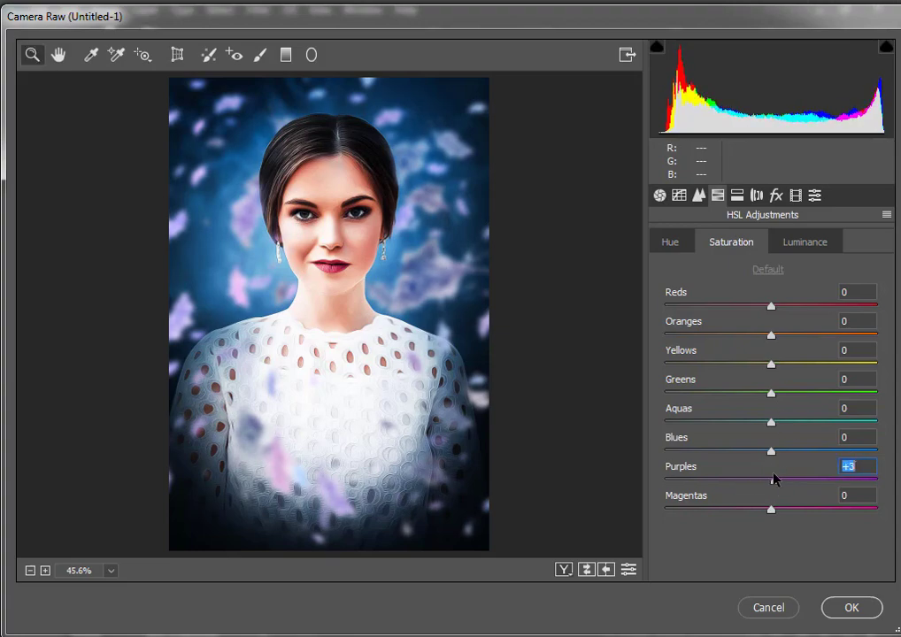
pyautogui.click(850, 607)
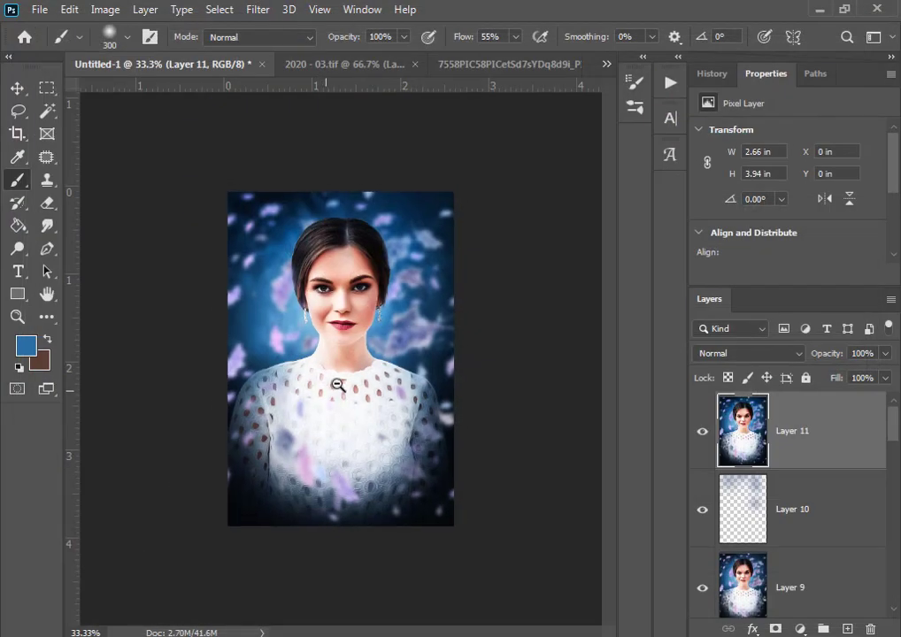
pyautogui.keyDown('ctrl'); pyautogui.click(338, 383); pyautogui.keyUp('ctrl')
pyautogui.click(17, 87)
pyautogui.keyDown('alt'); pyautogui.click(345, 389); pyautogui.keyUp('alt')
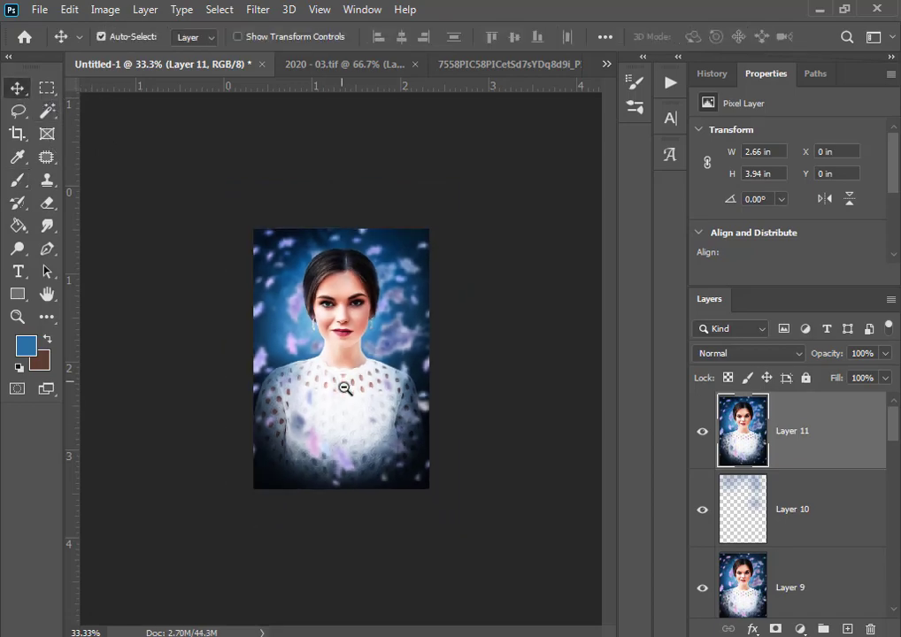